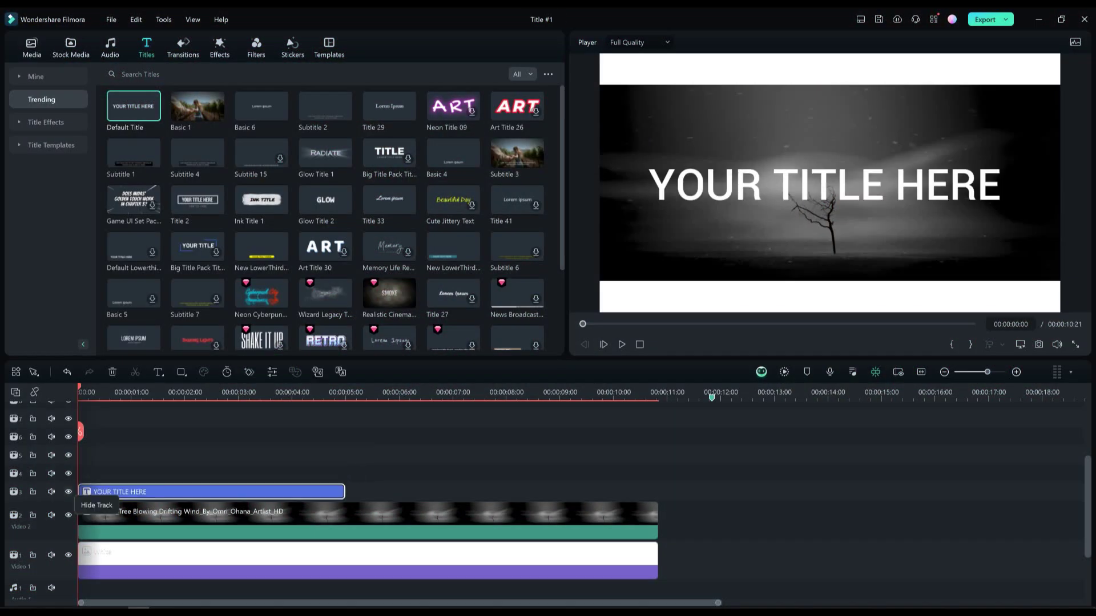
Extend the default title clip to the end of the tree footage and set its font to Quinn Bold.
drag(344, 492, 657, 492)
double_click(628, 492)
click(92, 164)
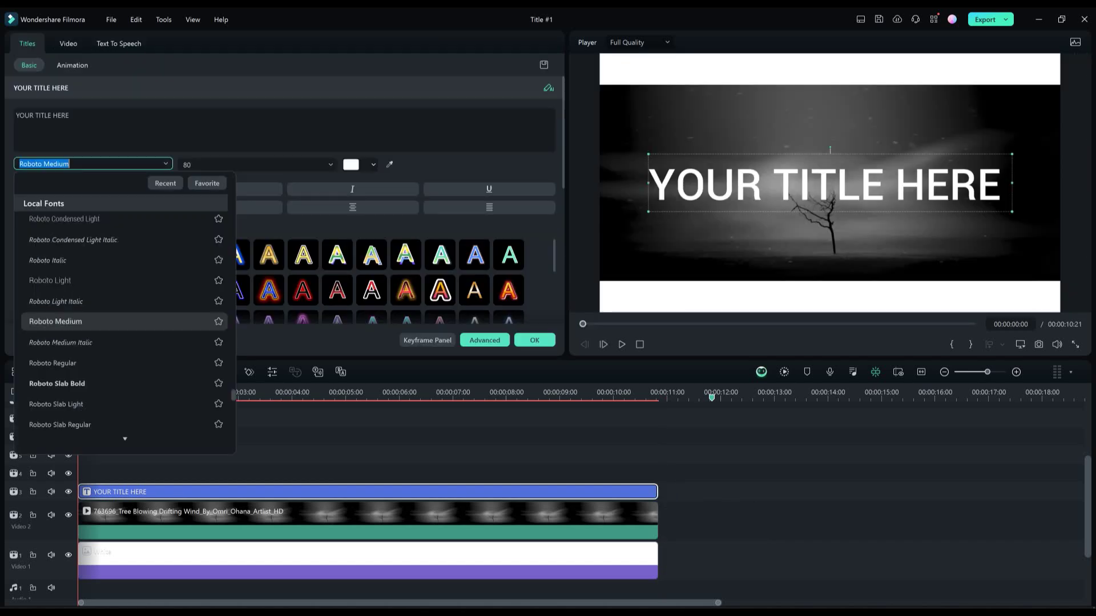
text(q)
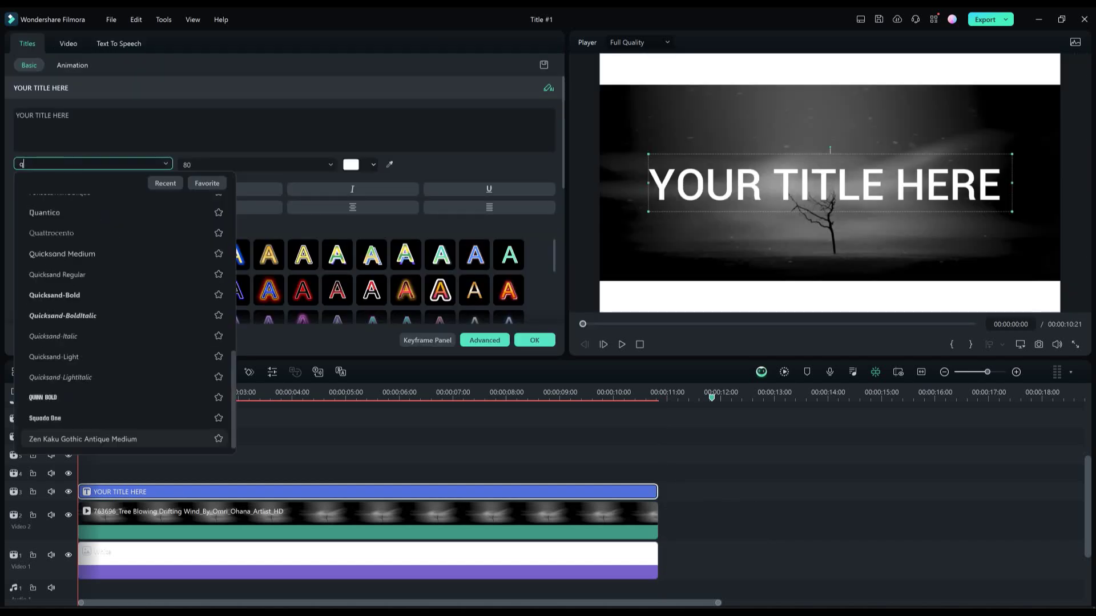
text(uinn)
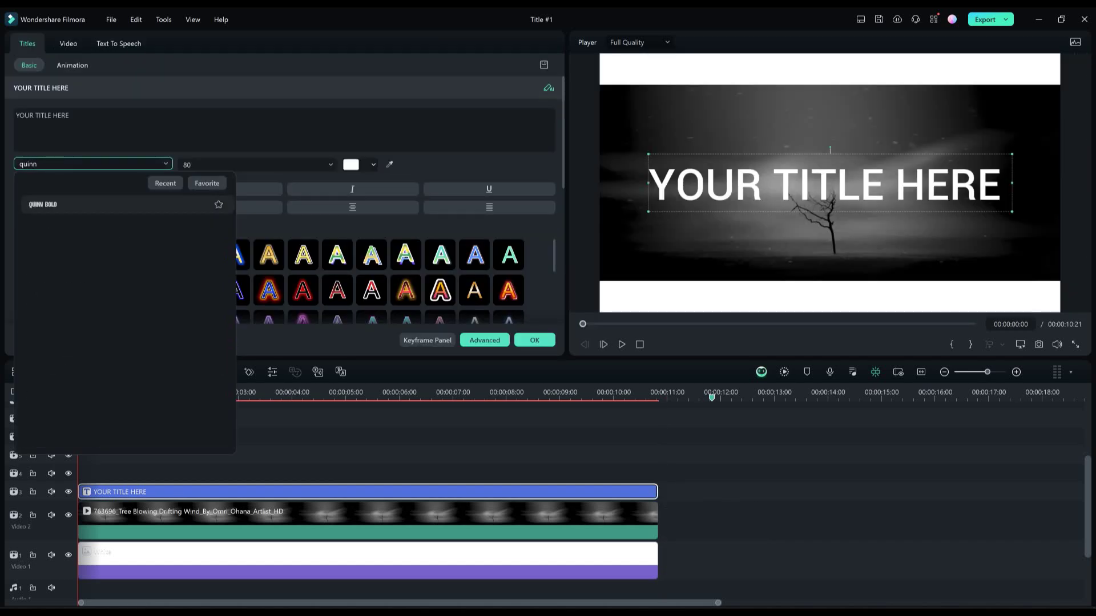
click(42, 204)
Change the title text's color to a bright lime green picked from the custom color spectrum.
click(374, 165)
click(391, 283)
click(641, 256)
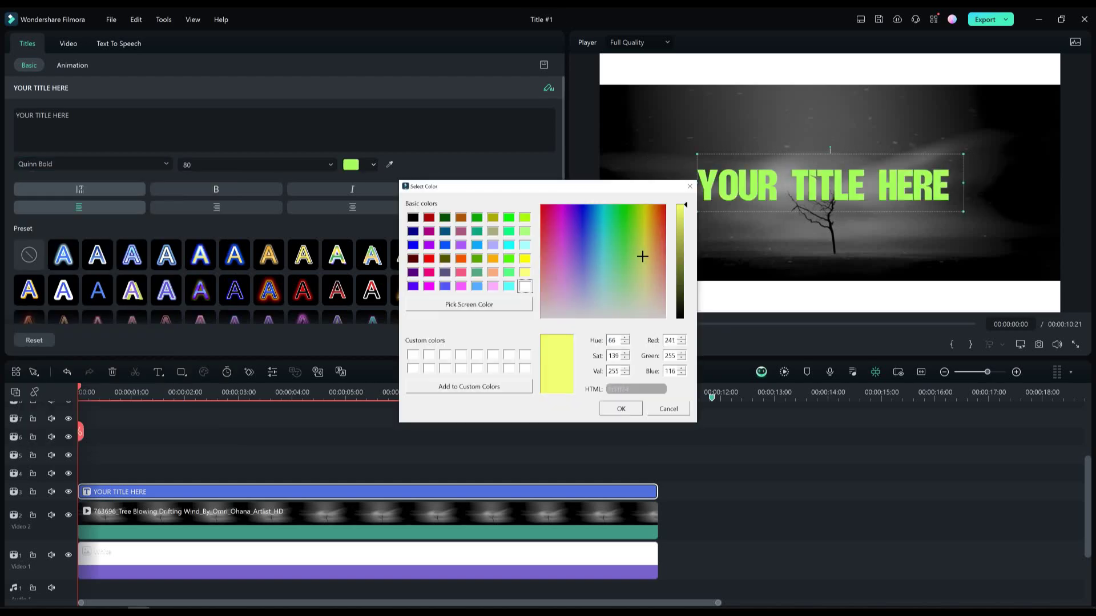
click(635, 262)
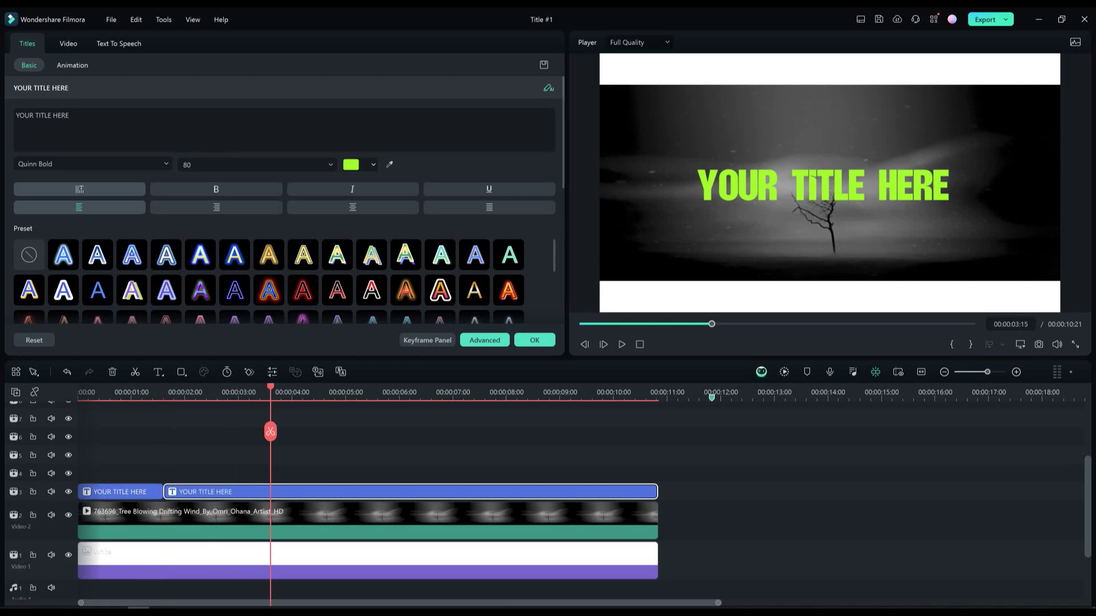
Stack the split title pieces on tracks 3, 4 and 5 from the timeline start with matching ends, leaving the spare piece near the footage's end.
drag(319, 492, 111, 455)
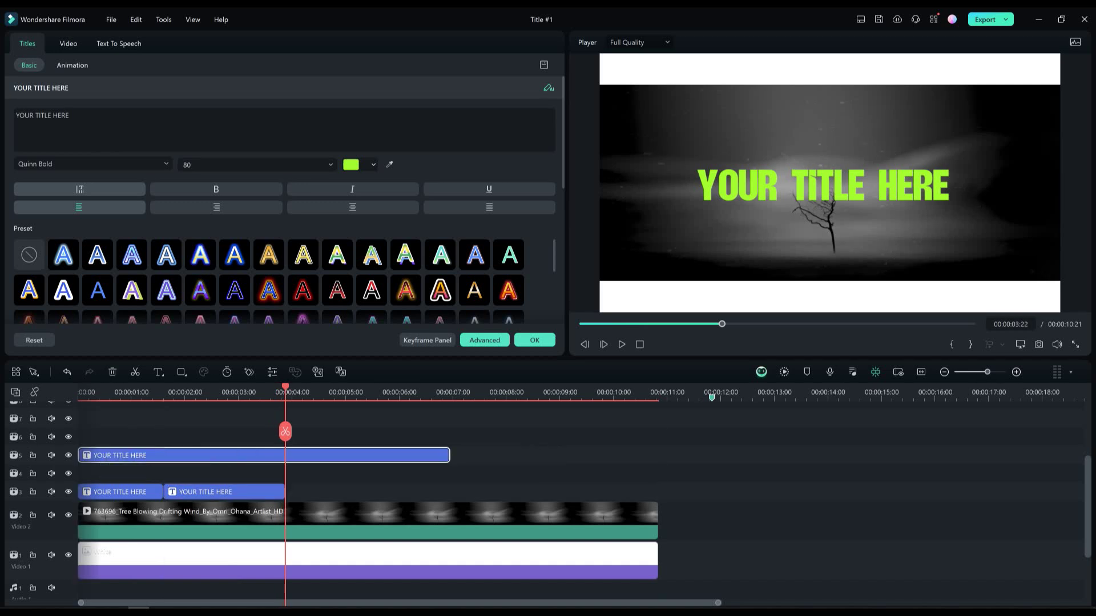
drag(320, 455, 524, 461)
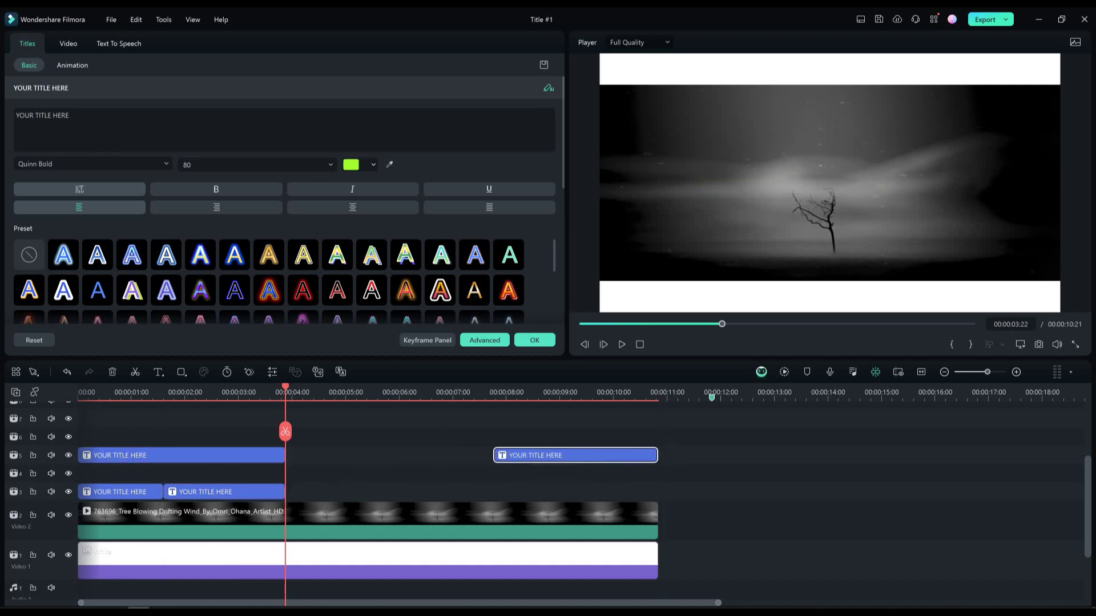
click(180, 455)
drag(211, 491, 109, 473)
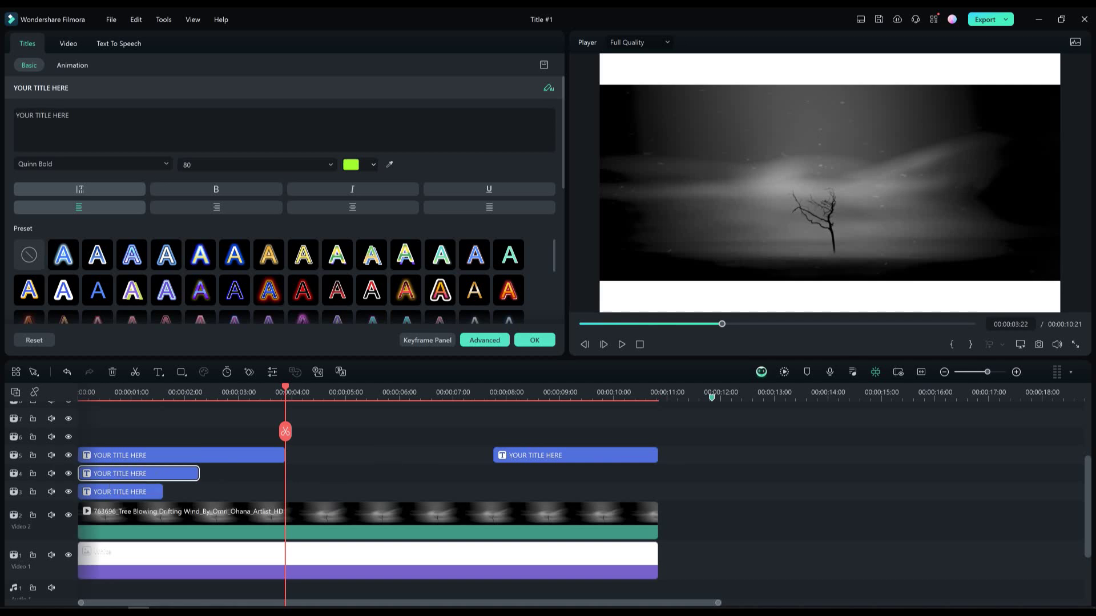
drag(199, 473, 162, 473)
Change the track 5 title to MEDIA and the track 4 title to FL, placing them at the frame's lower right and lower left.
key(ctrl+a)
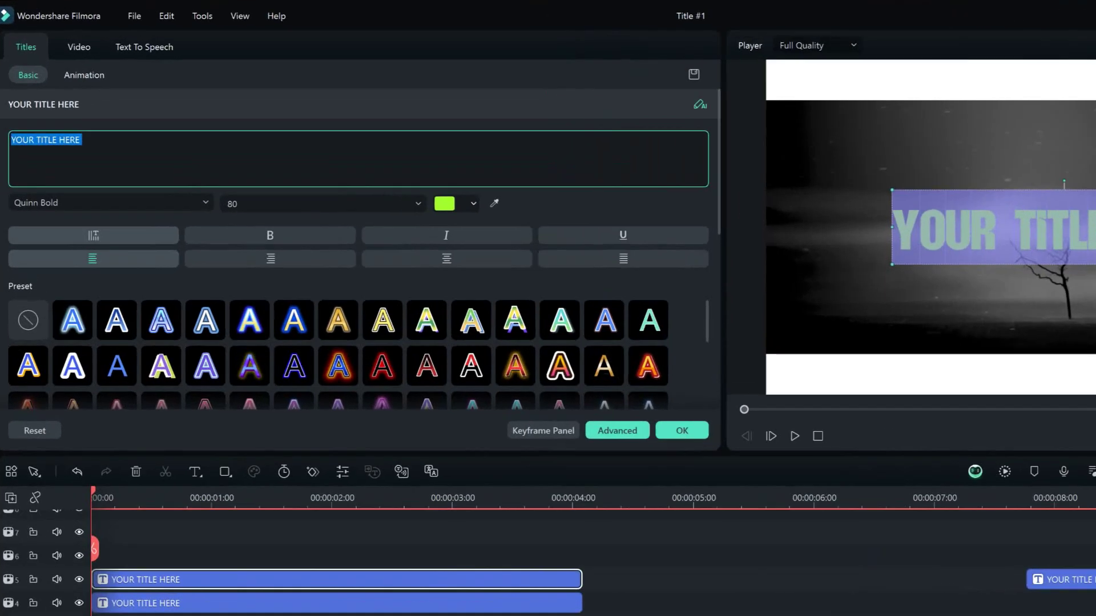
text(MEDIA)
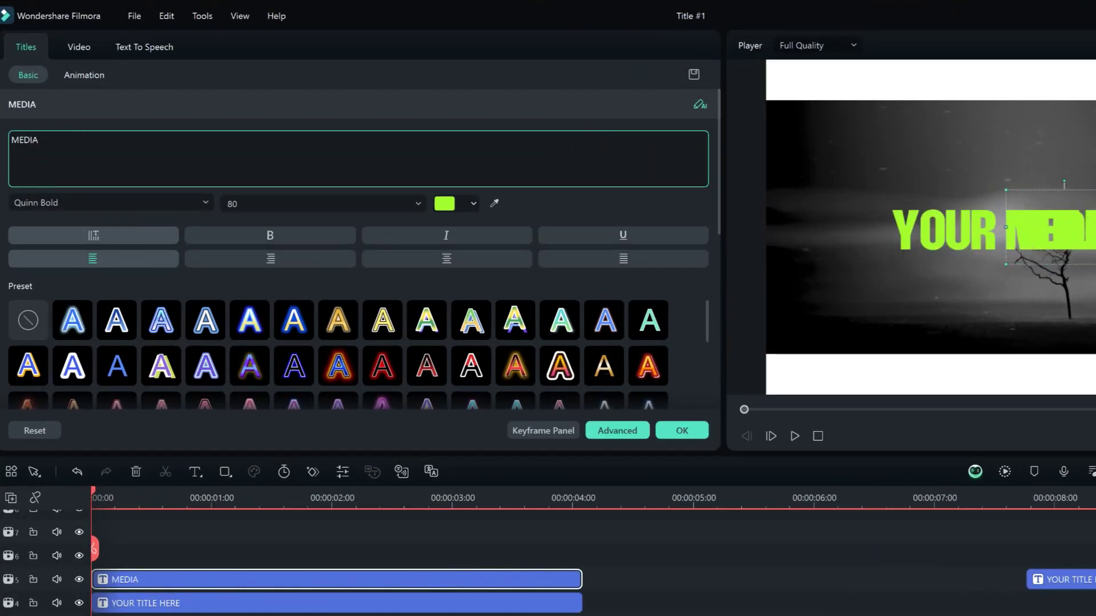
click(1065, 286)
drag(1065, 228, 1095, 276)
drag(943, 229, 880, 286)
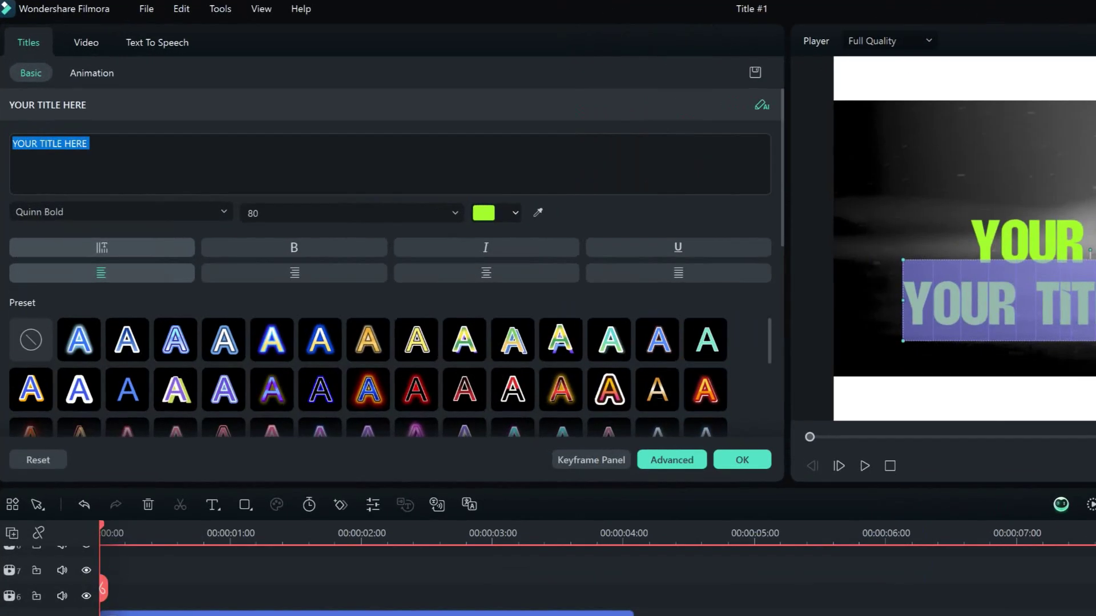
text(FL)
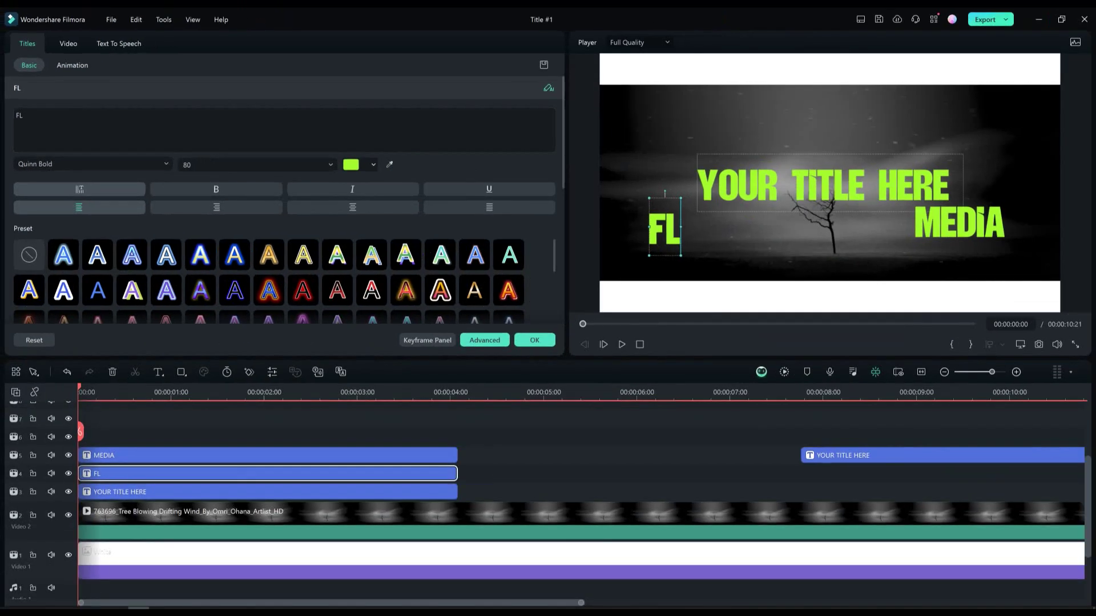
Change the track 3 title to AT, enlarge MEDIA, and stack FL at size 48 above AT directly beside it.
click(829, 183)
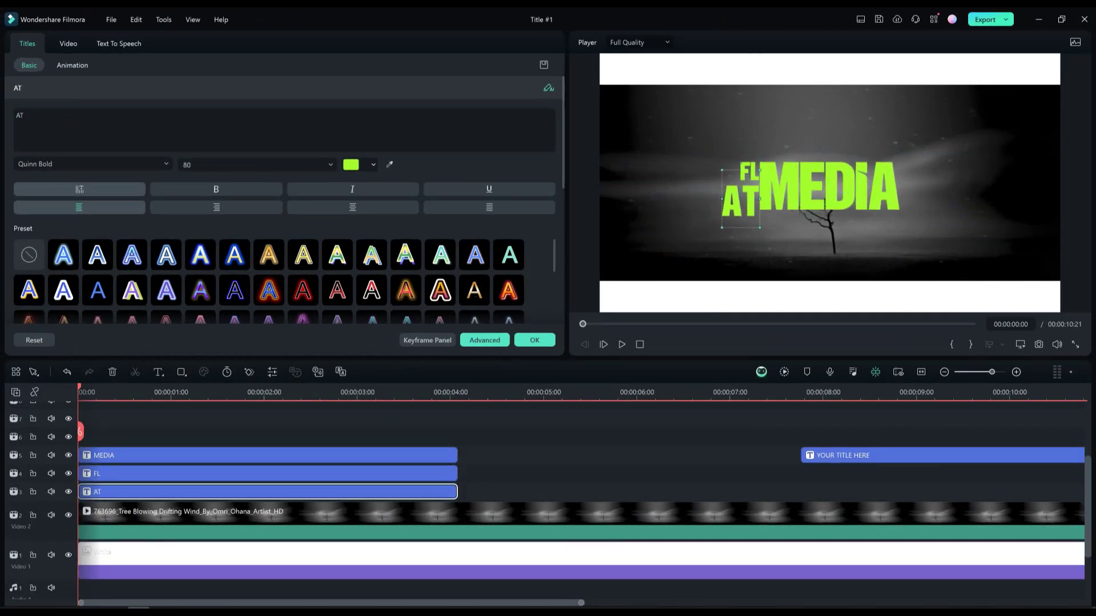
click(830, 256)
scroll(830, 183, up, 3)
click(699, 165)
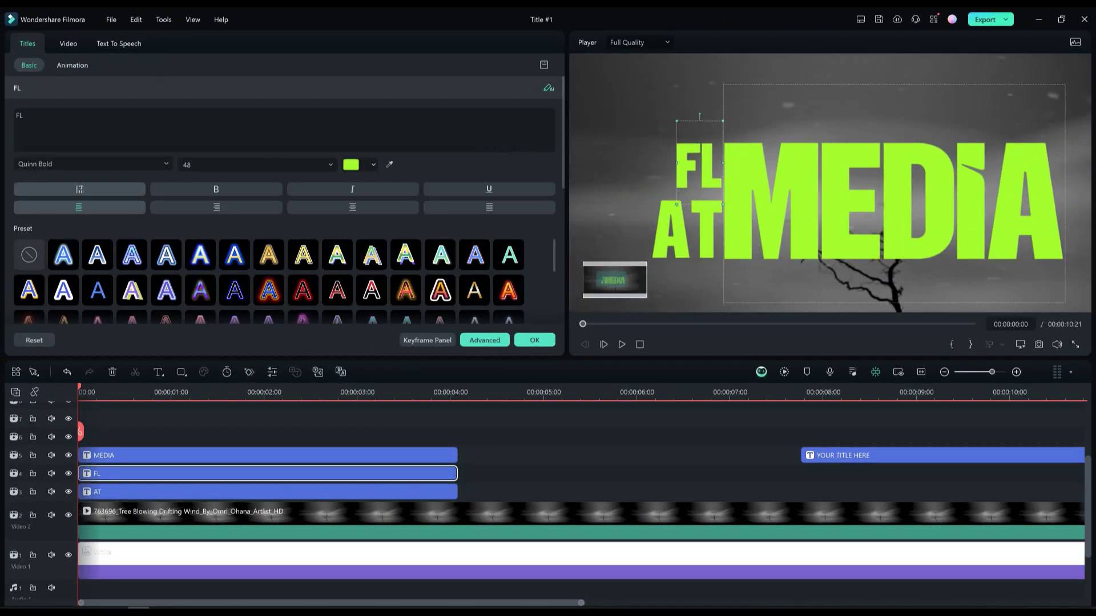
click(267, 491)
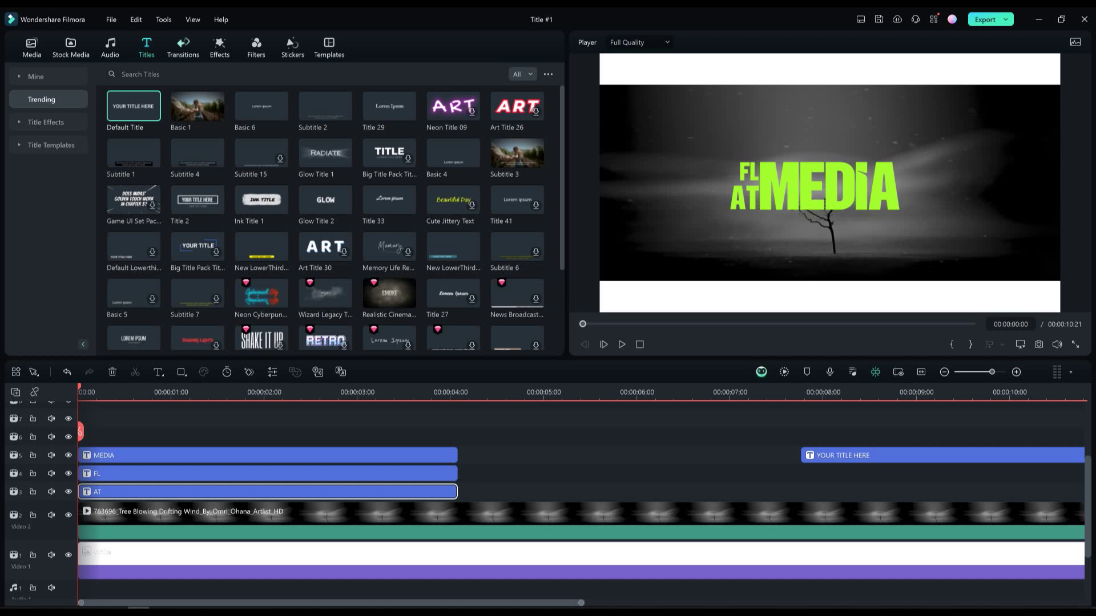
Apply the Offset Chunky Left transition to the start of the MEDIA, FL and AT titles and preview it.
click(182, 48)
click(308, 74)
text(OFFSET)
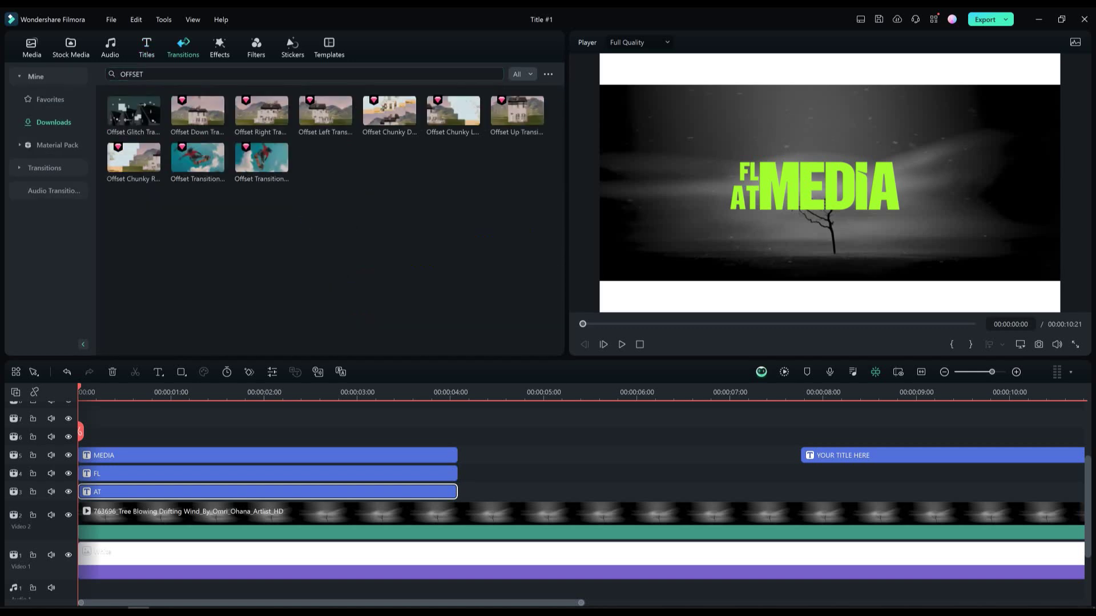
text(chunky left)
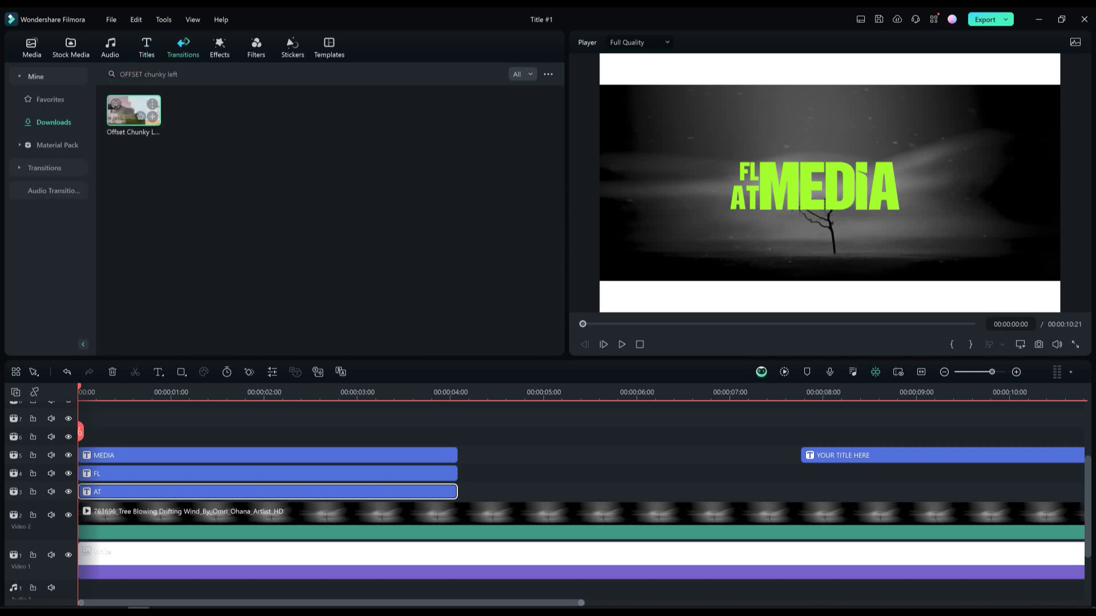
drag(140, 112, 172, 455)
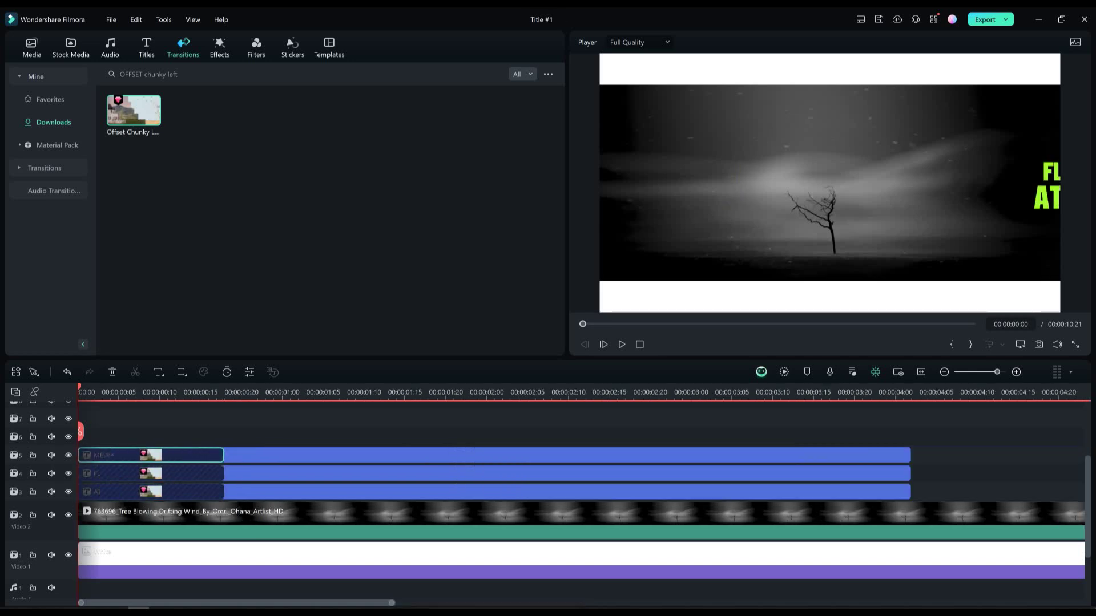
drag(78, 392, 127, 392)
key(space)
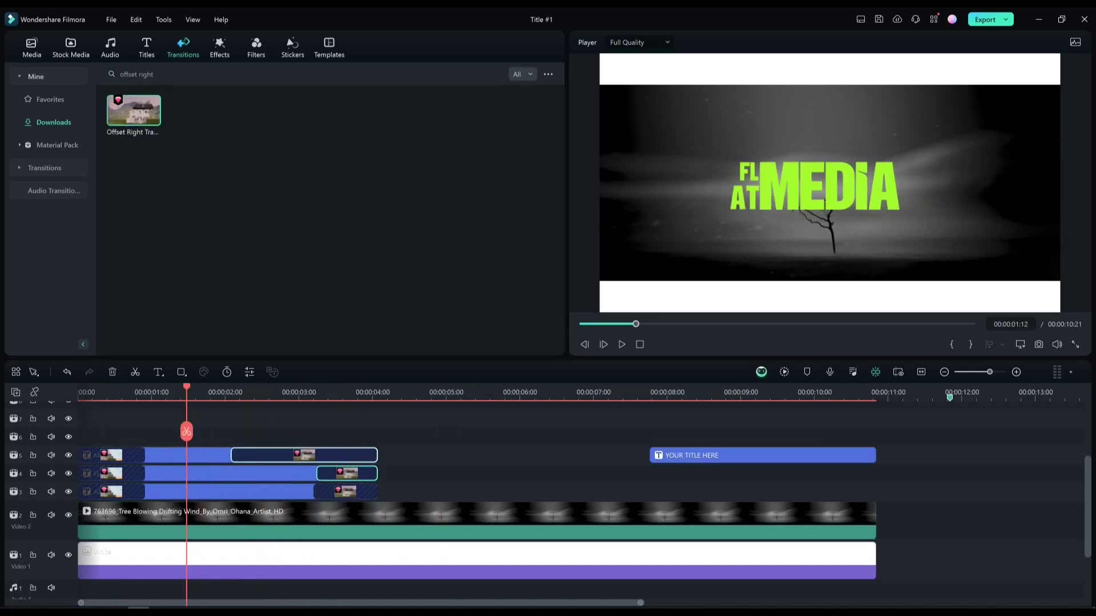
Adjust the closing Offset Right transitions on the MEDIA, FL and AT titles to all begin at 00:00:03:05, and preview them.
click(349, 473)
key(ctrl+minus)
key(ctrl+minus)
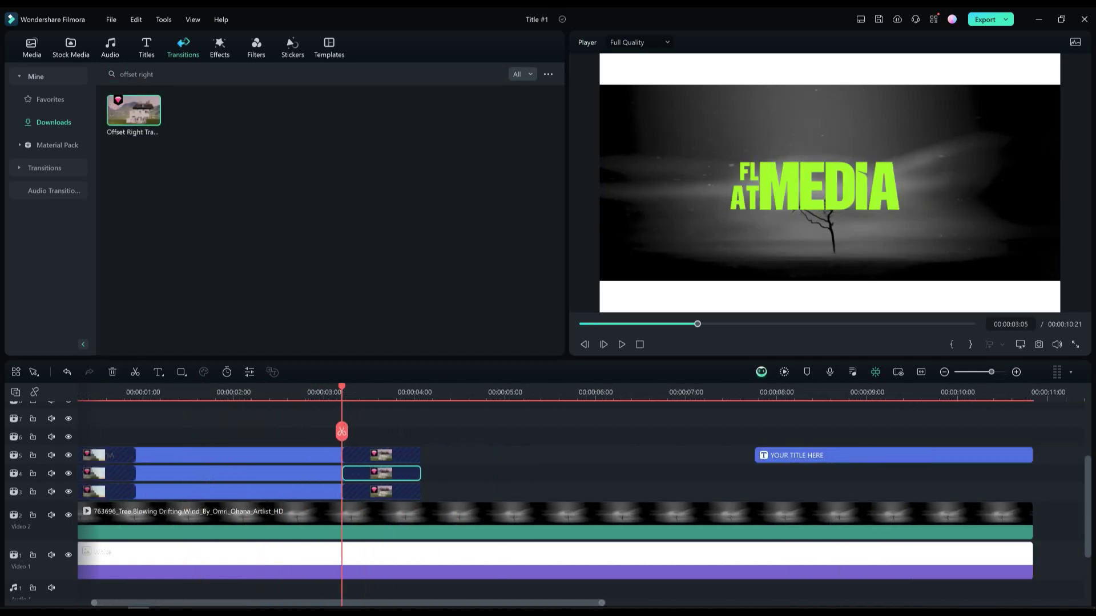
key(space)
key(Home)
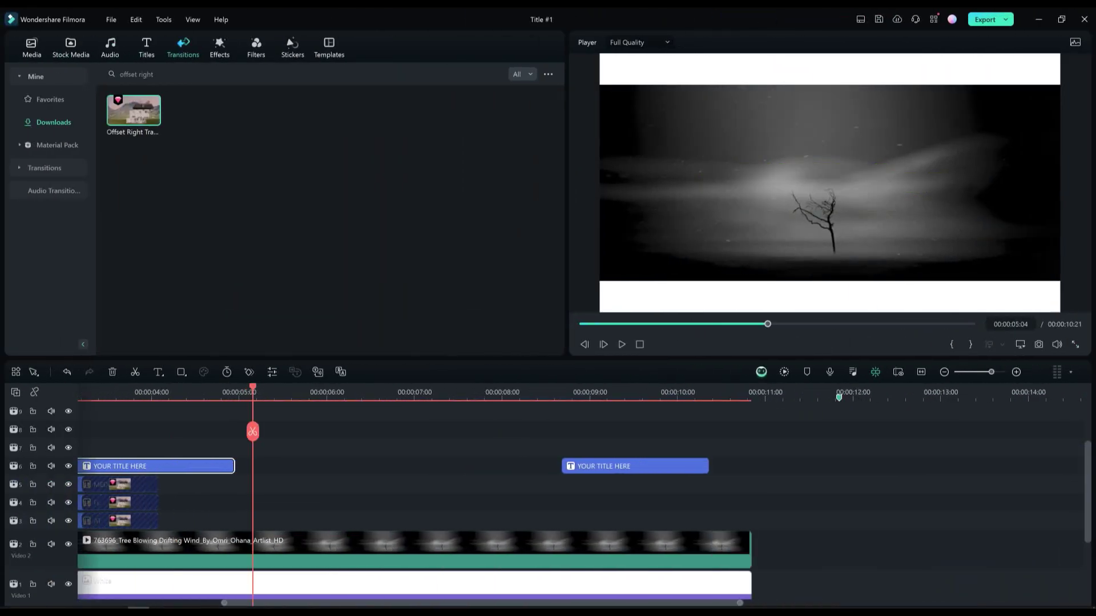
Lengthen the title clip on track 6 to just past 8 seconds, and change its text to ELEMENTS with a larger font size.
drag(232, 466, 526, 466)
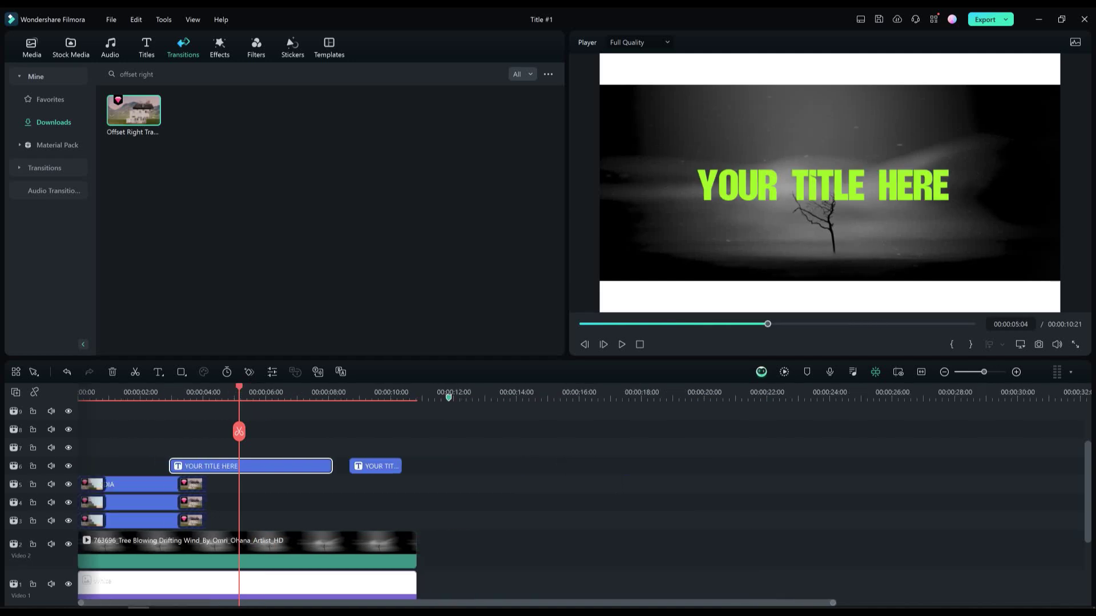
double_click(251, 465)
key(ctrl+a)
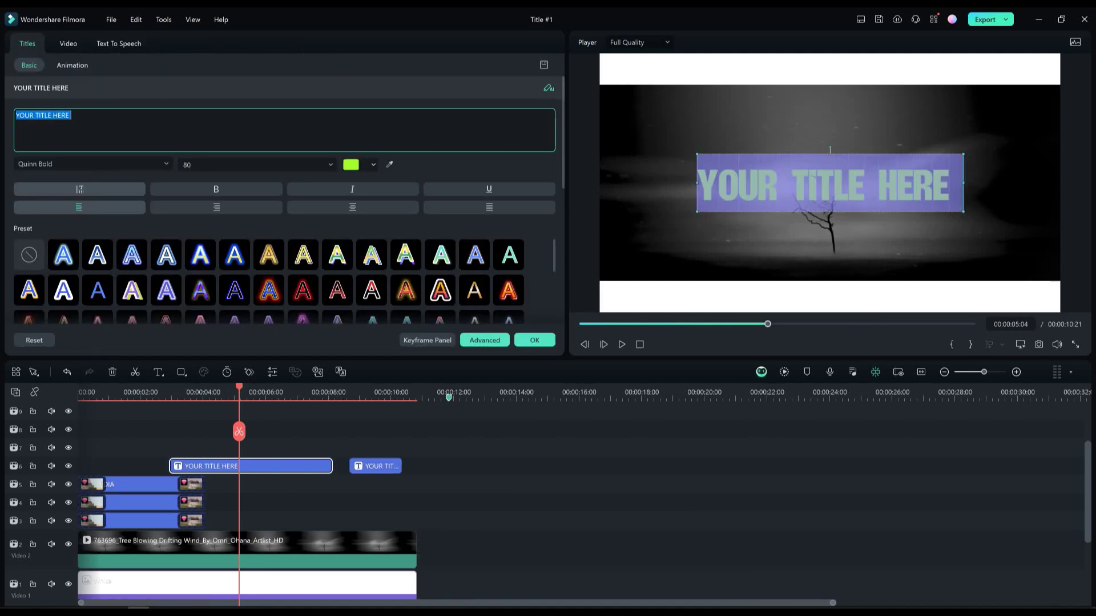
text(ELEMENTS)
click(195, 165)
scroll(195, 165, down, 12)
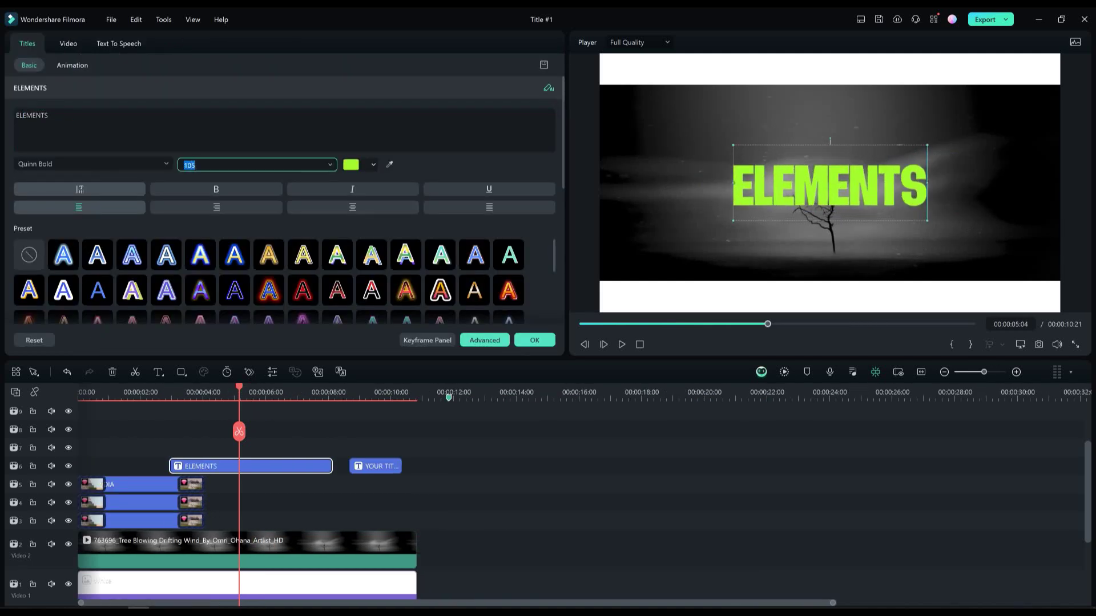
scroll(196, 164, up, 8)
scroll(195, 165, down, 1)
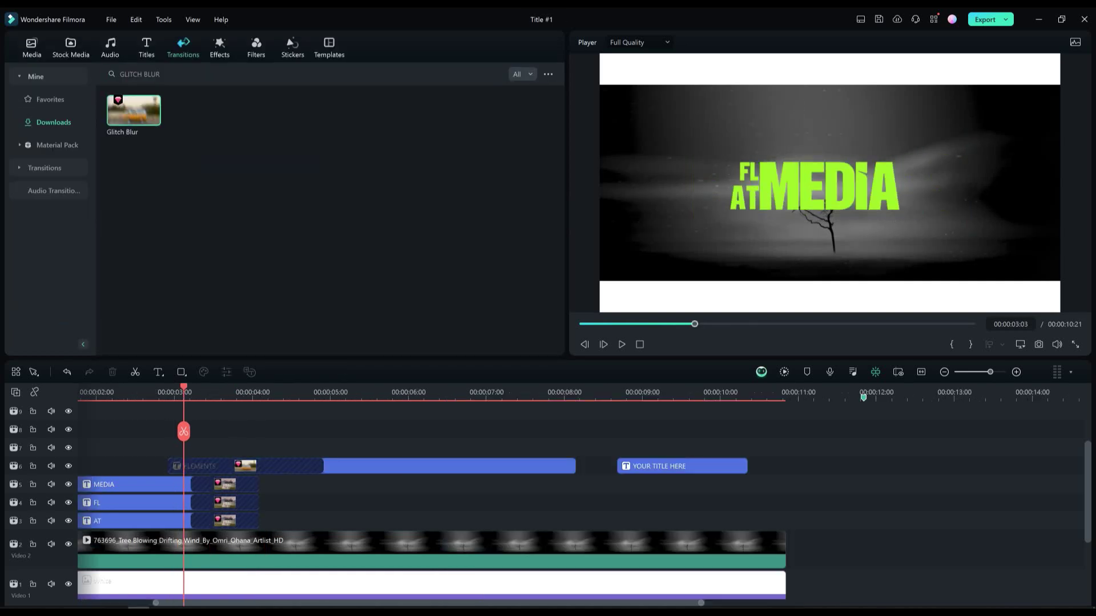
Adjust the Glitch Blur transition at the start of the ELEMENTS title to end just before 00:00:05:00, and preview it.
drag(193, 392, 231, 392)
drag(304, 466, 307, 466)
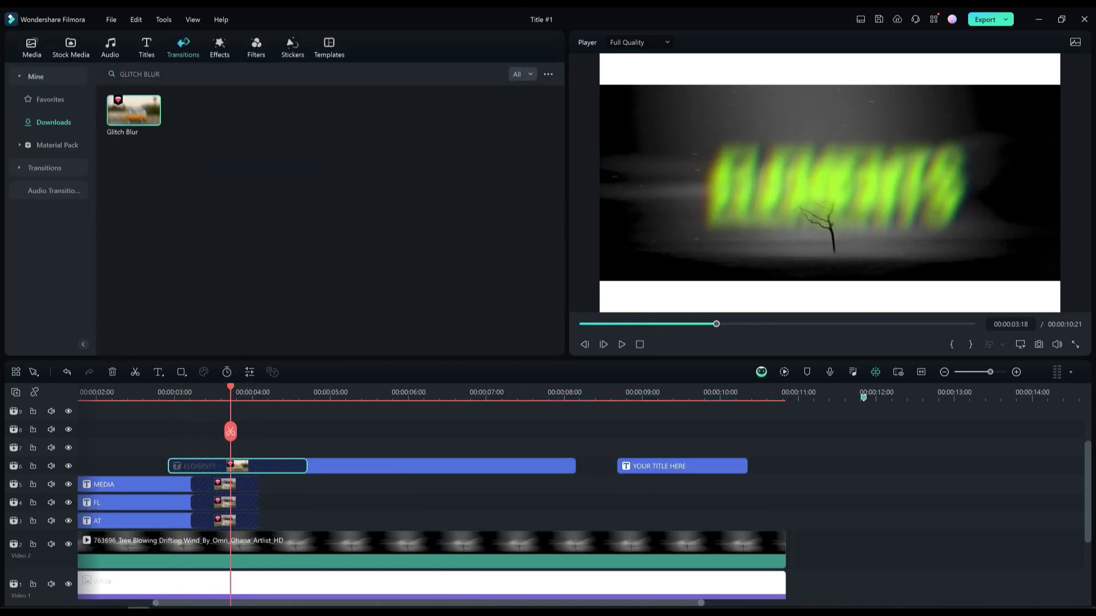
drag(186, 392, 249, 392)
drag(307, 466, 317, 466)
click(164, 392)
key(space)
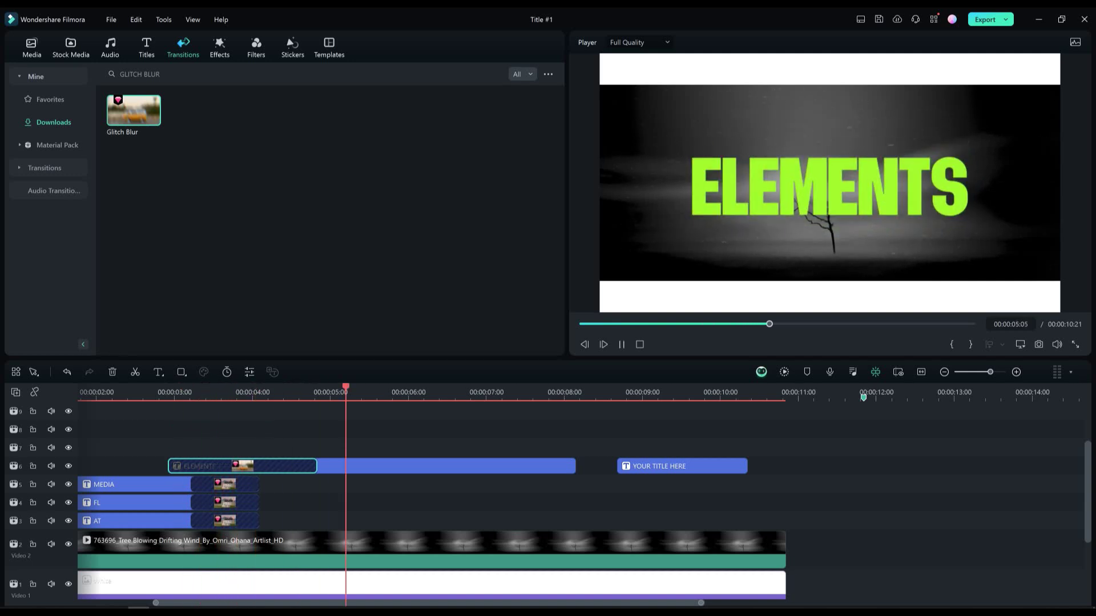
Apply the Polyline Split transition to the end of the ELEMENTS title and preview it.
click(140, 74)
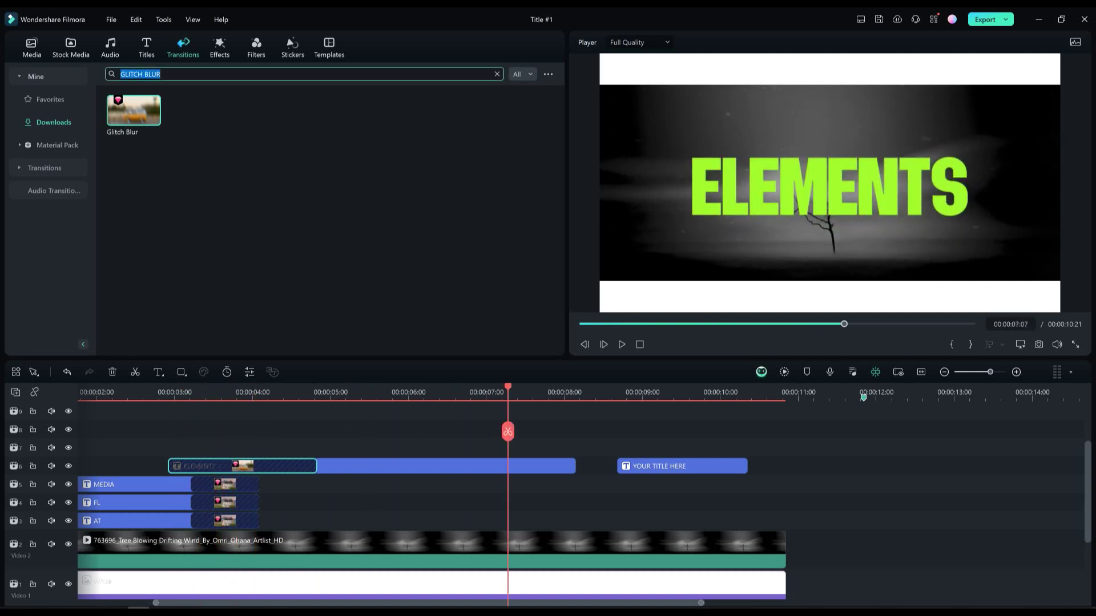
text(POLYLINE SP)
text(LIT)
key(Return)
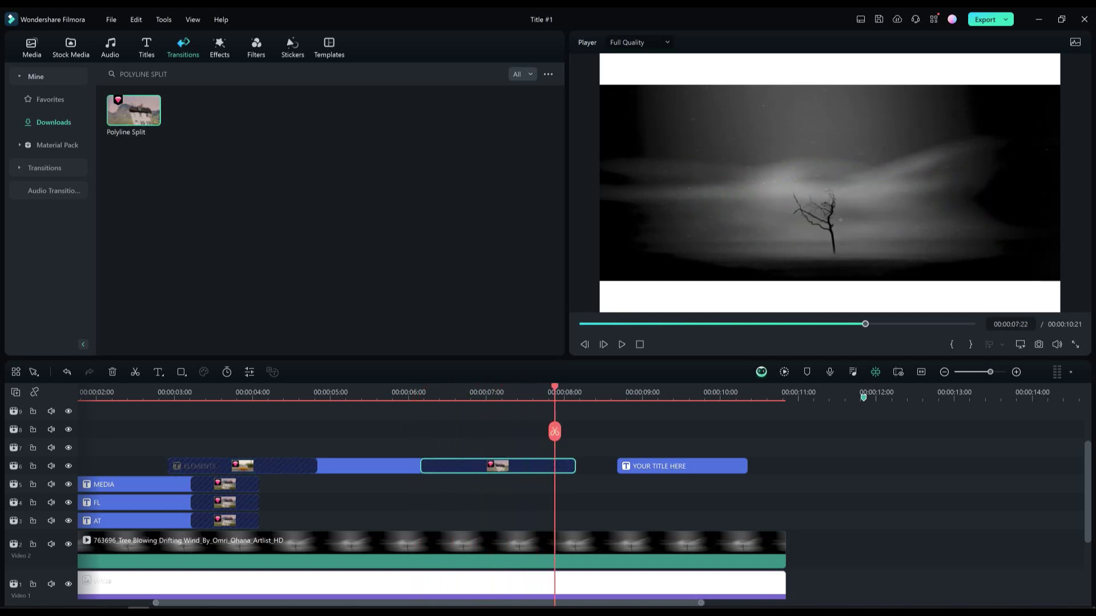
key(space)
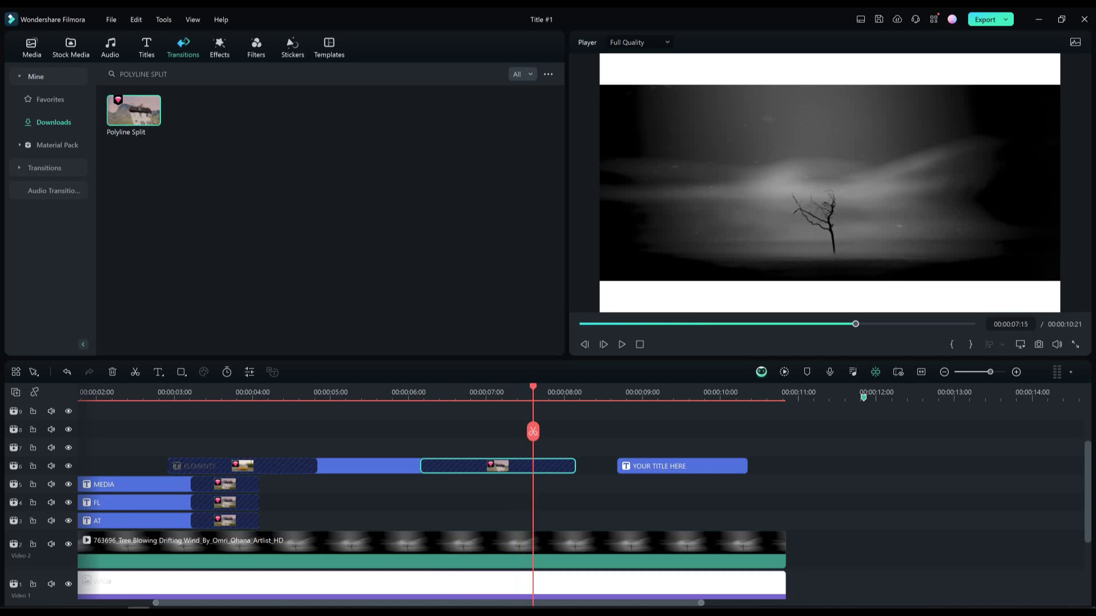
Move the spare title to track 7 and stretch it from 00:00:06:09 to the end of the footage.
drag(697, 466, 597, 448)
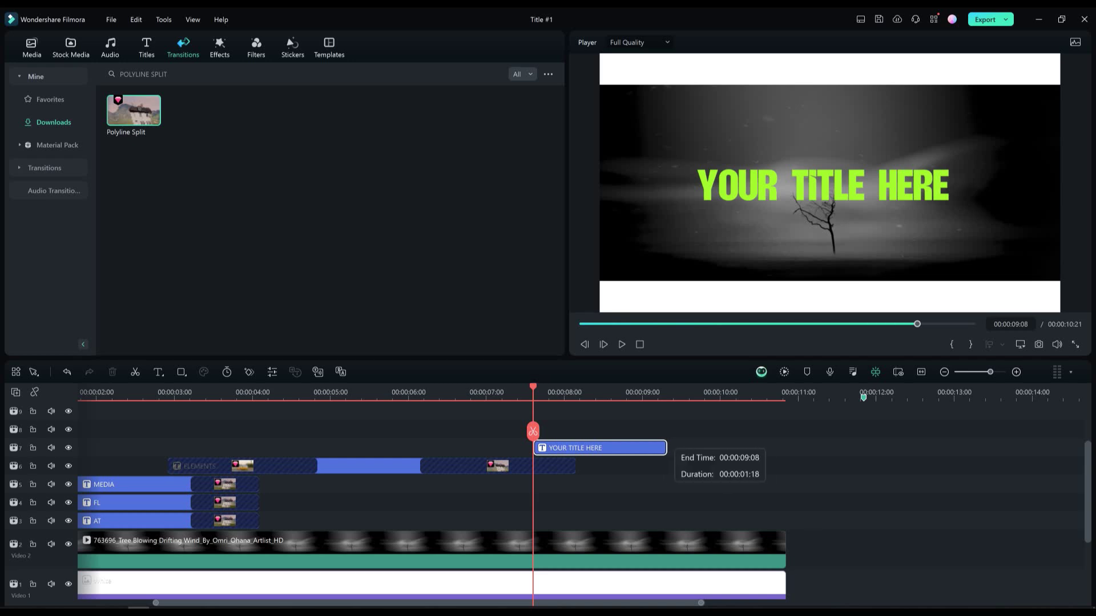
drag(666, 448, 785, 448)
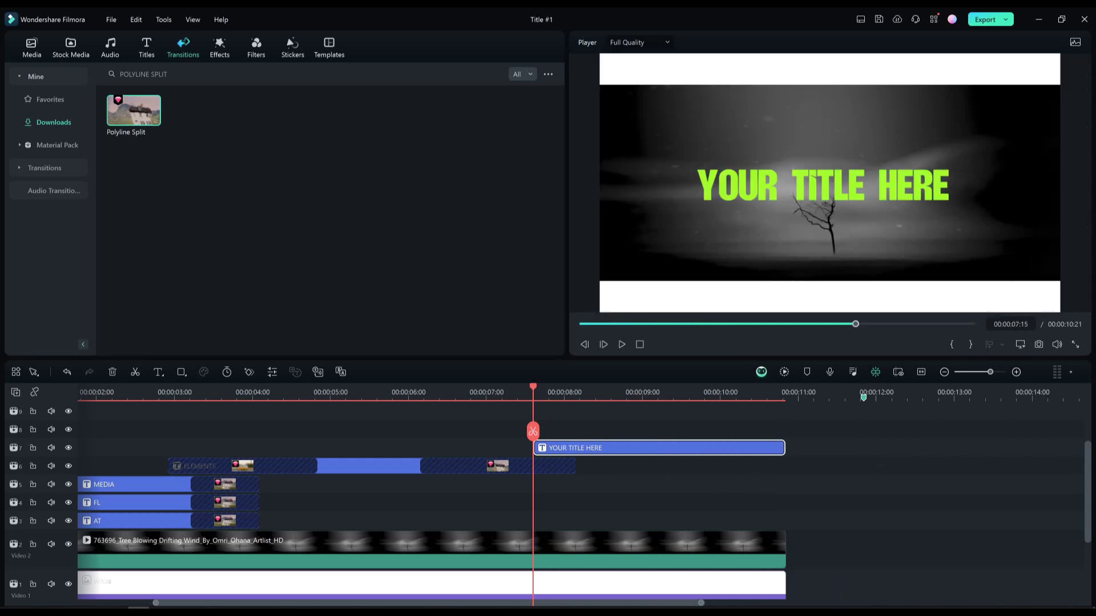
scroll(580, 502, up, 2)
drag(534, 506, 437, 506)
Change the track 7 title's text to ENVATO and set its font size to 280.
double_click(456, 506)
text(ENVATO)
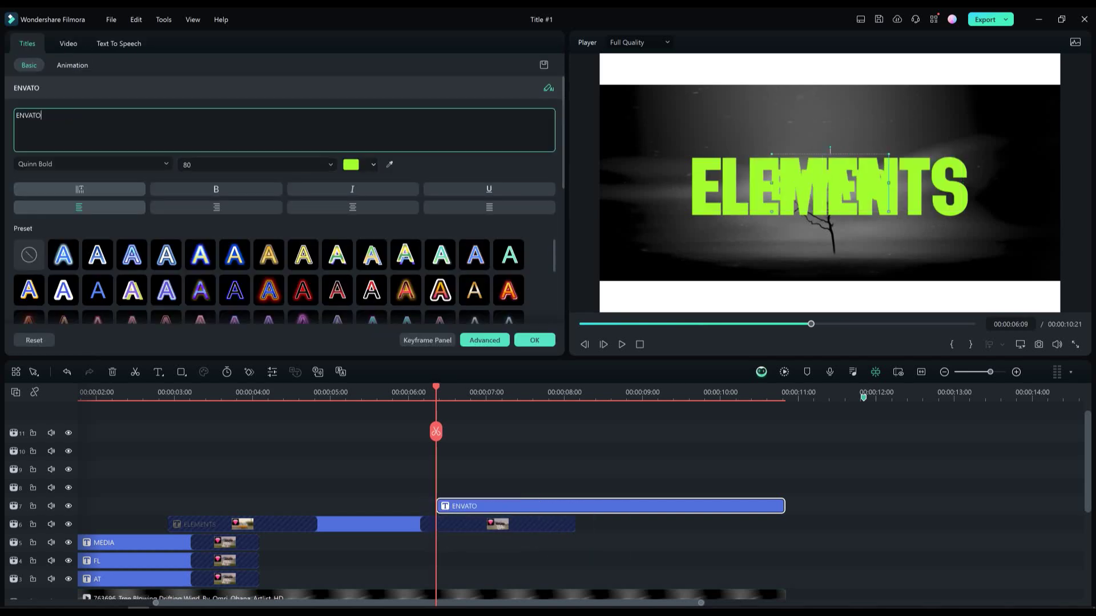
click(607, 392)
double_click(189, 165)
text(280)
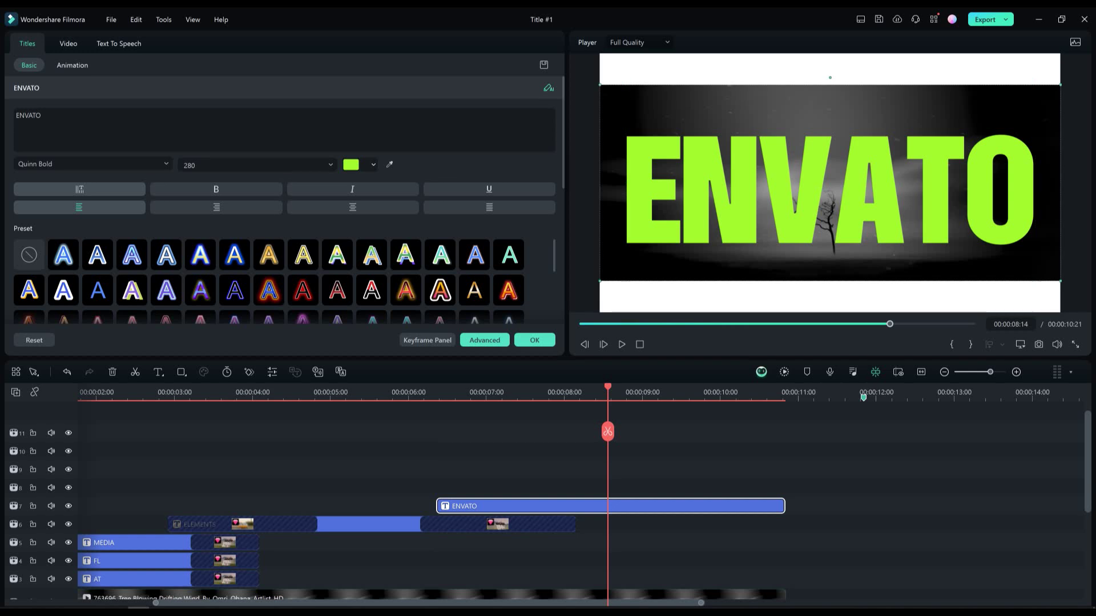
Close the ENVATO title's settings and preview the change from ELEMENTS to ENVATO.
click(68, 43)
click(534, 340)
click(365, 392)
key(space)
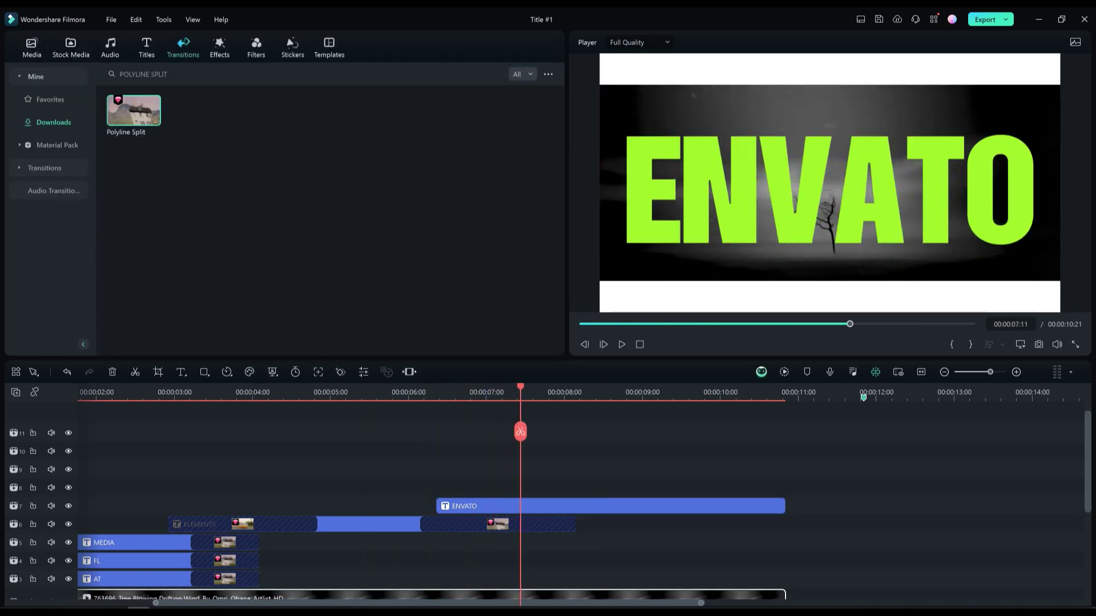
Search the transitions for grid transition 01 and apply Grid Transition 01 to the start of the ENVATO title.
key(space)
click(302, 75)
text(grid transition 01)
key(Return)
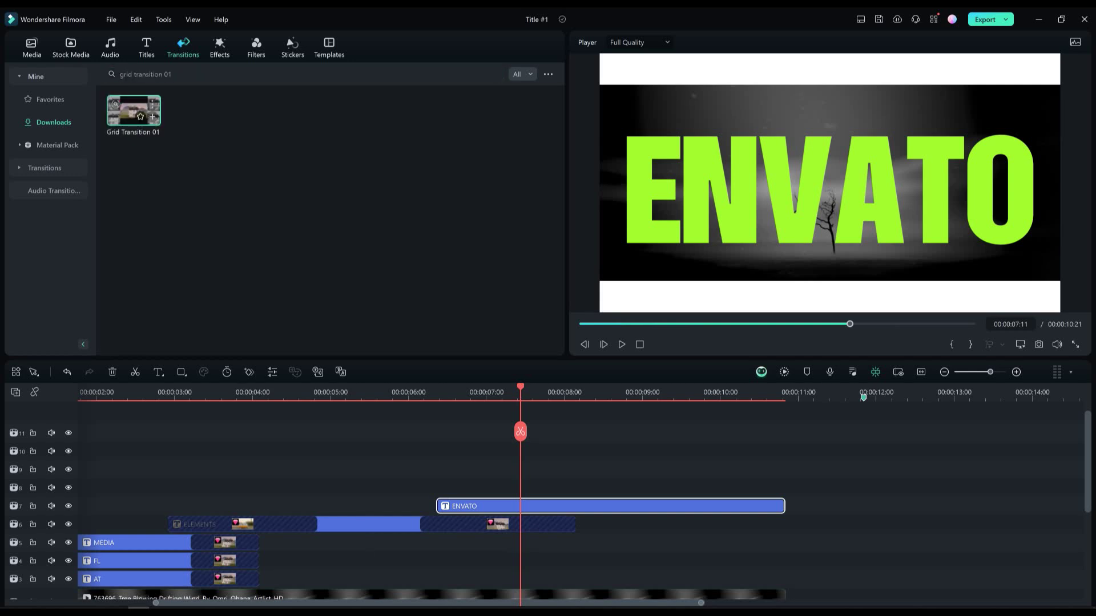
drag(133, 110, 514, 505)
click(431, 392)
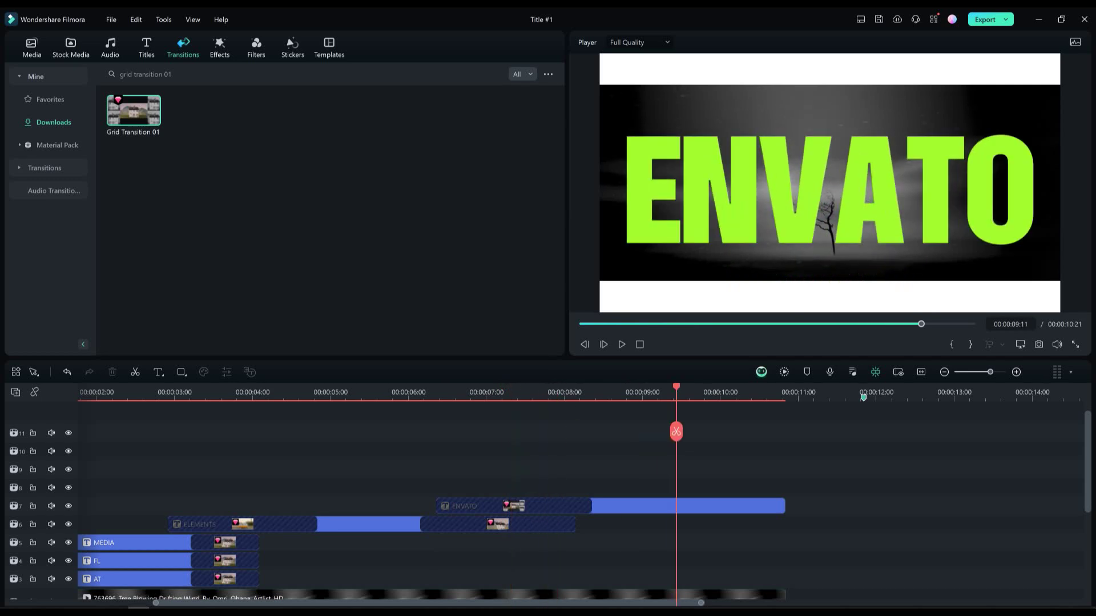
Apply the Offset Chunky Right transition to the end of the ENVATO title, preview it, and save the project.
click(675, 505)
click(303, 74)
text(offset chunky right)
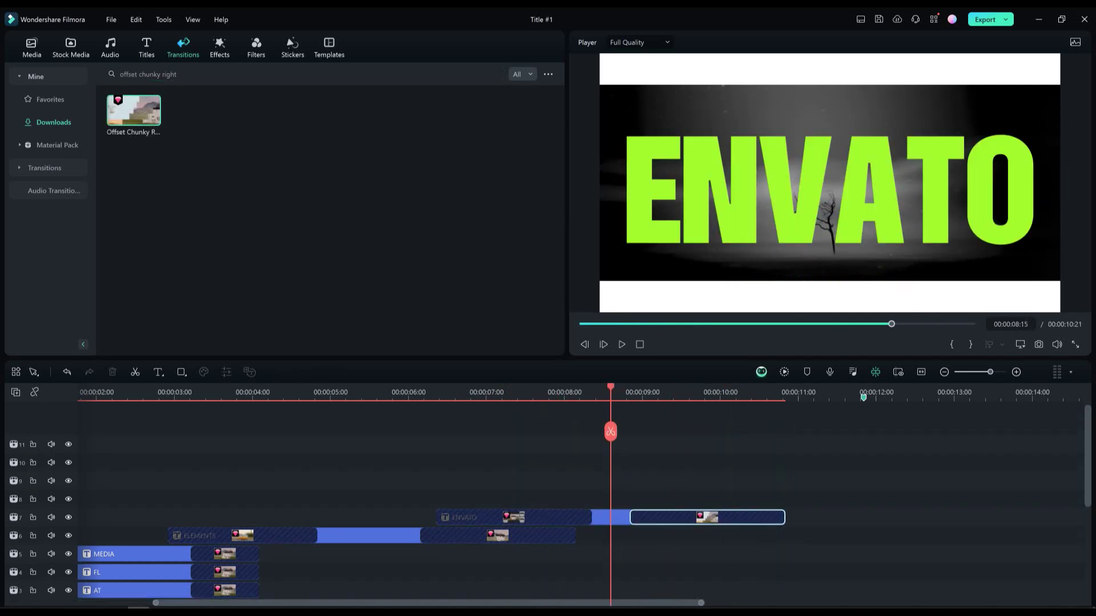
key(space)
key(space)
key(ctrl+minus)
key(ctrl+minus)
key(ctrl+s)
scroll(324, 514, down, 2)
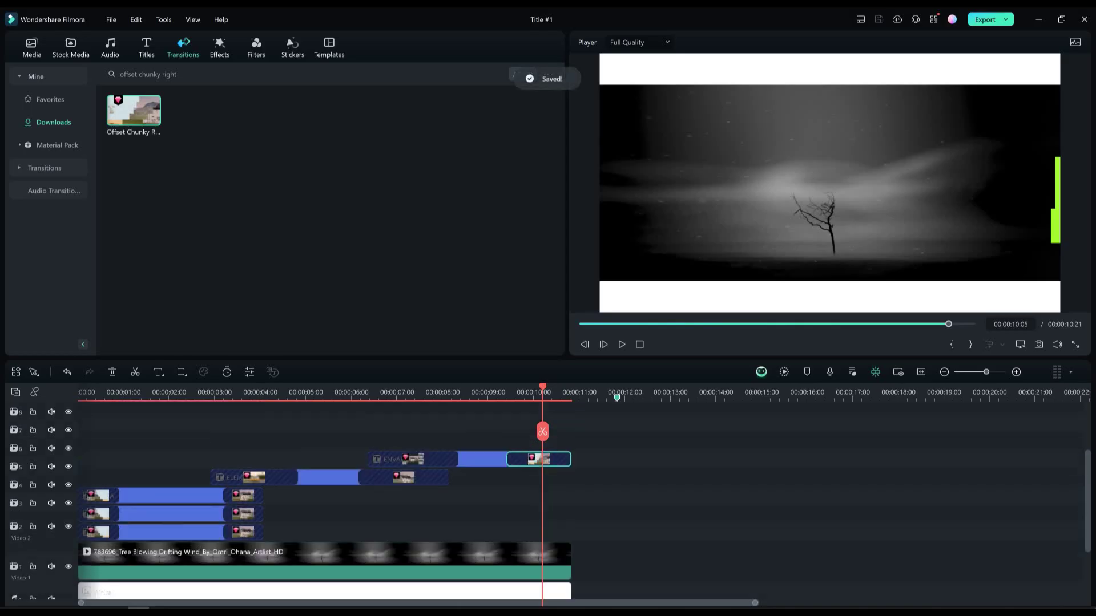
Search the effects for fast zoom and place Fast Zoom above the titles, from about 00:00:06:00 to the end of the footage.
scroll(324, 514, up, 2)
click(220, 48)
click(302, 74)
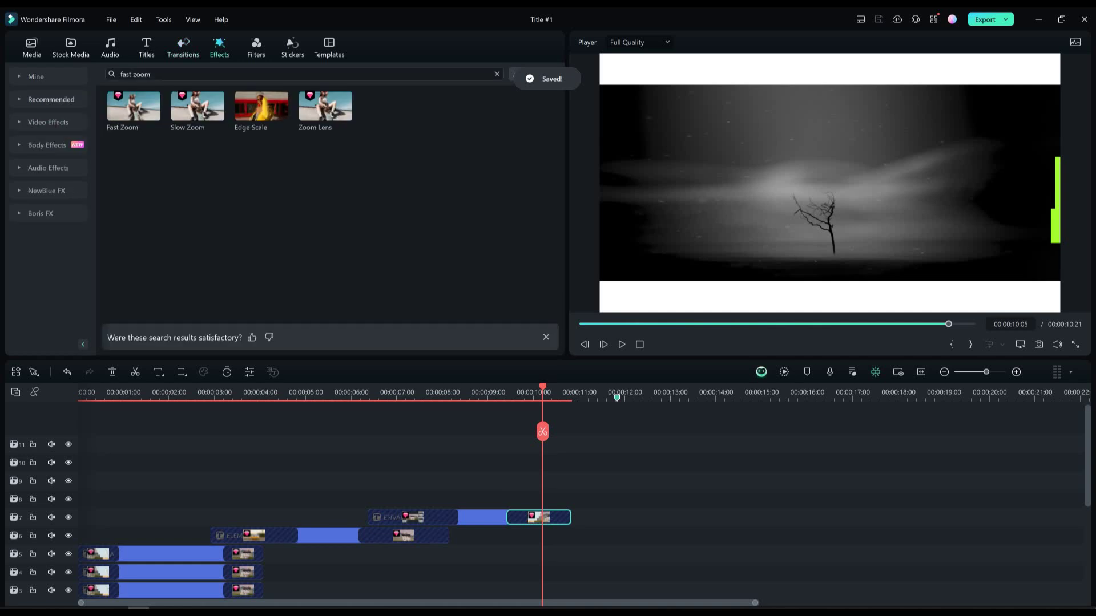
double_click(141, 74)
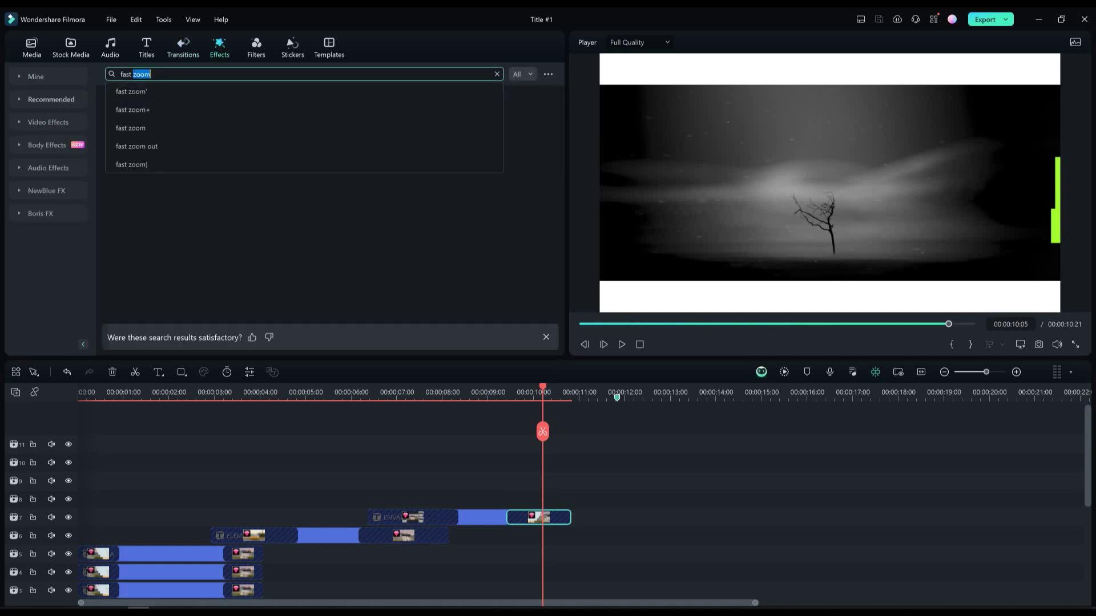
key(Return)
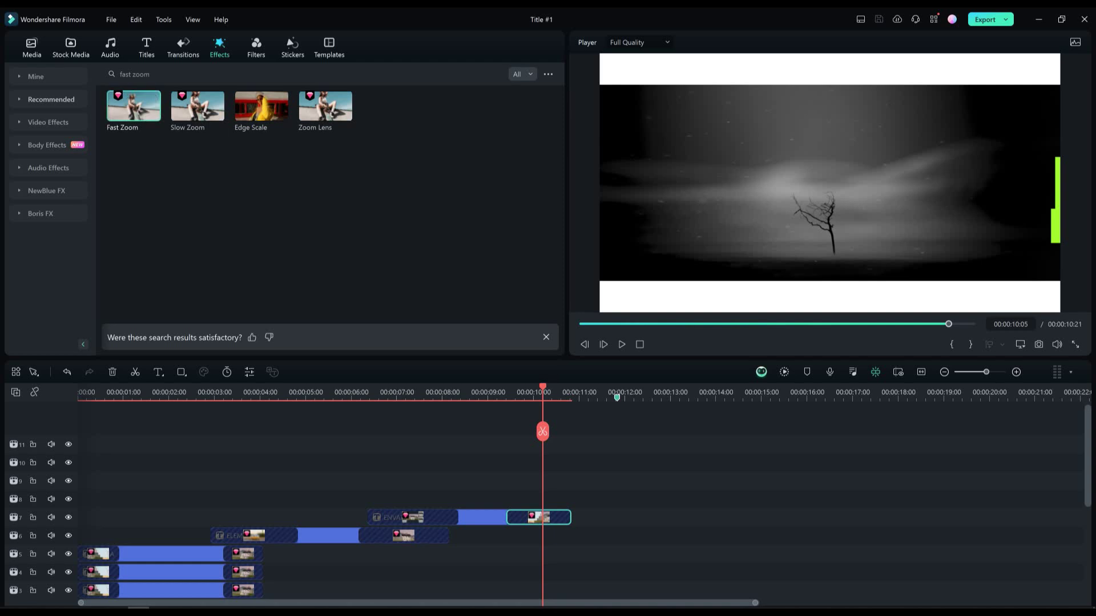
drag(134, 106, 343, 469)
mouse_move(342, 392)
mouse_down()
mouse_move(333, 392)
mouse_move(371, 392)
mouse_move(355, 392)
mouse_up()
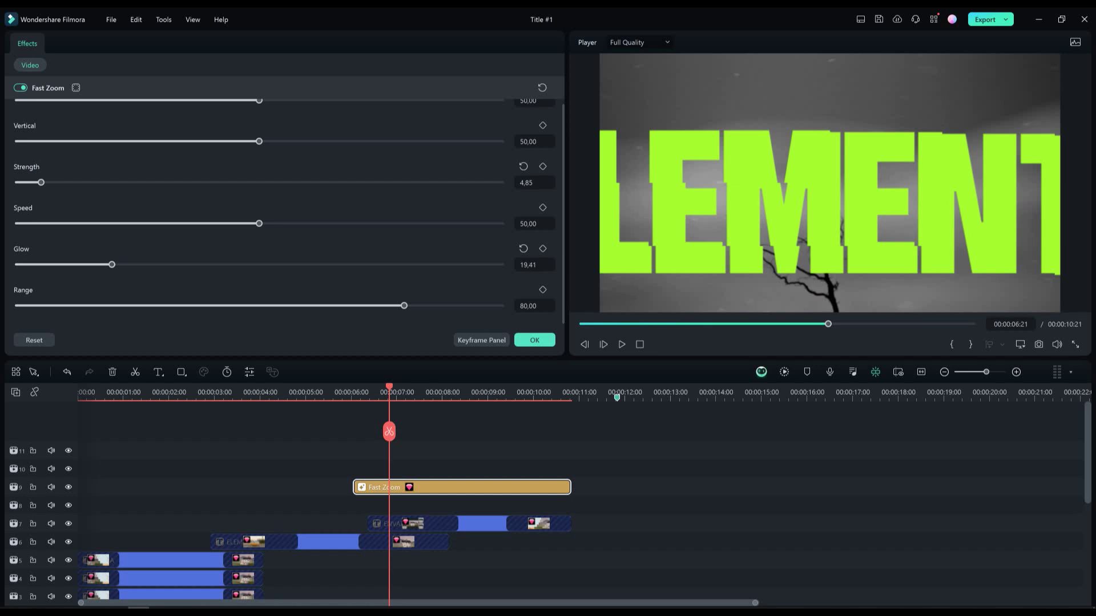
Set the track 9 Fast Zoom effect's Range to 34.81 and preview the change into ENVATO.
drag(404, 306, 184, 305)
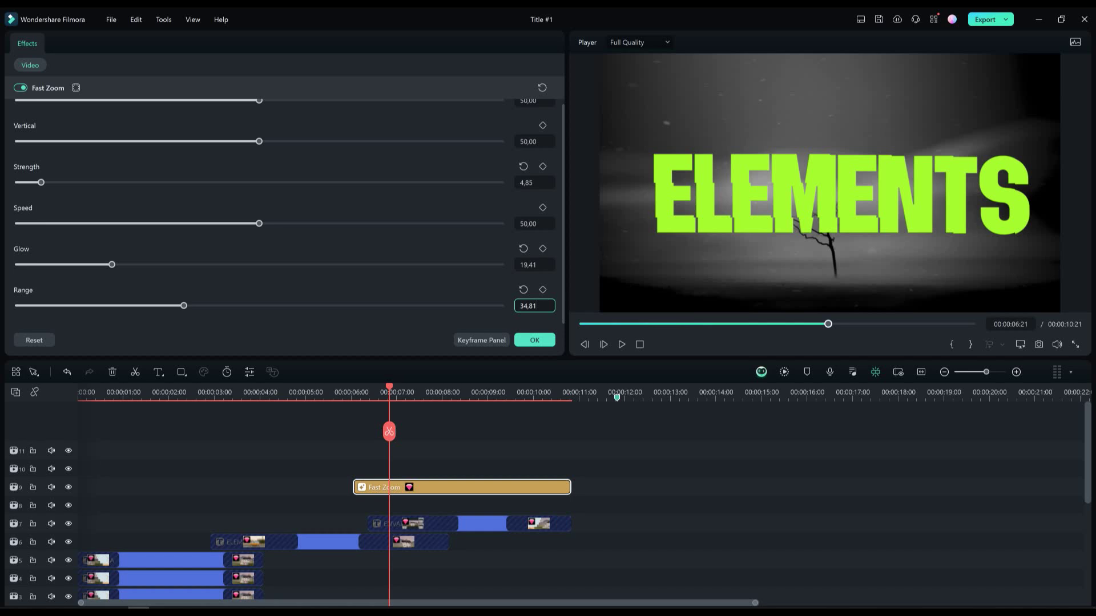
key(Return)
drag(390, 388, 330, 388)
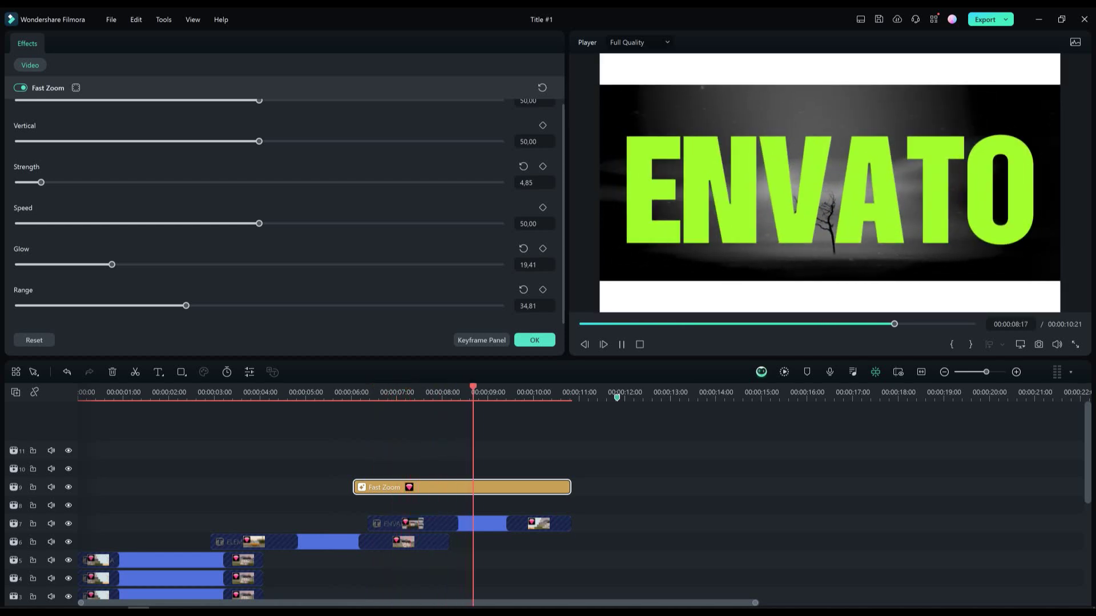
click(534, 340)
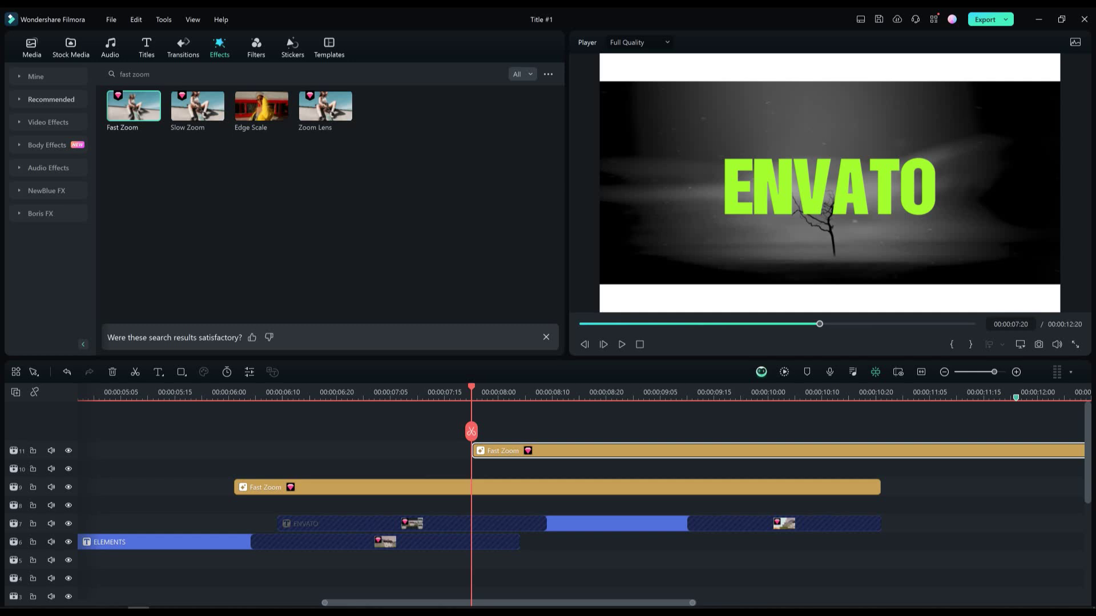
Cut the track 11 Fast Zoom effect at 00:00:08:21 and delete the part after the cut.
click(611, 392)
key(ctrl+b)
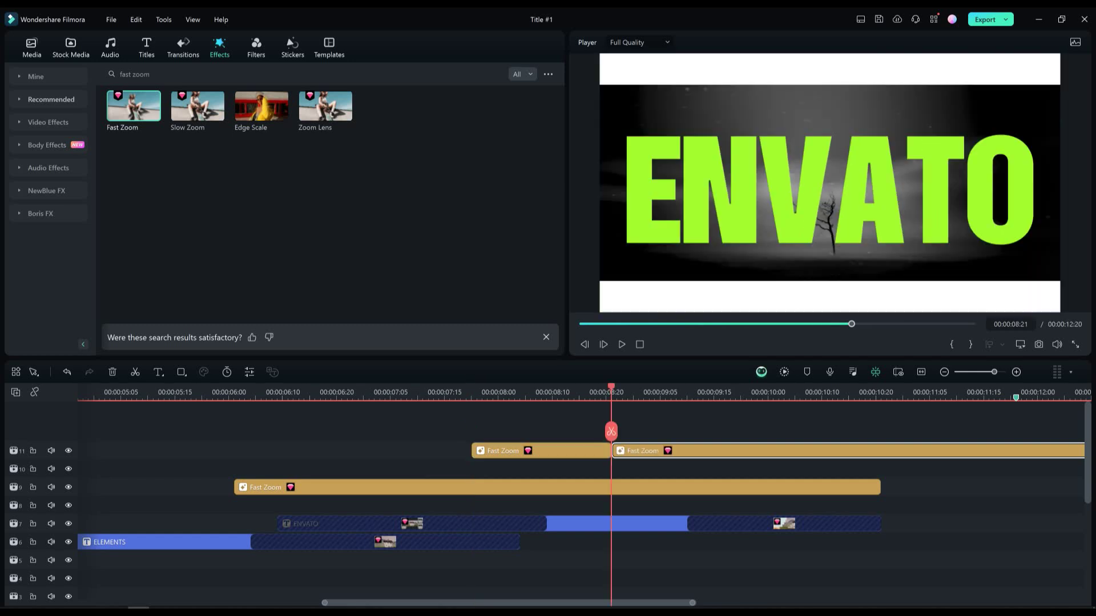
key(Delete)
Set the short track 11 Fast Zoom's Glow and Range to 0 and Strength to 3.14, and play back the sequence.
double_click(540, 450)
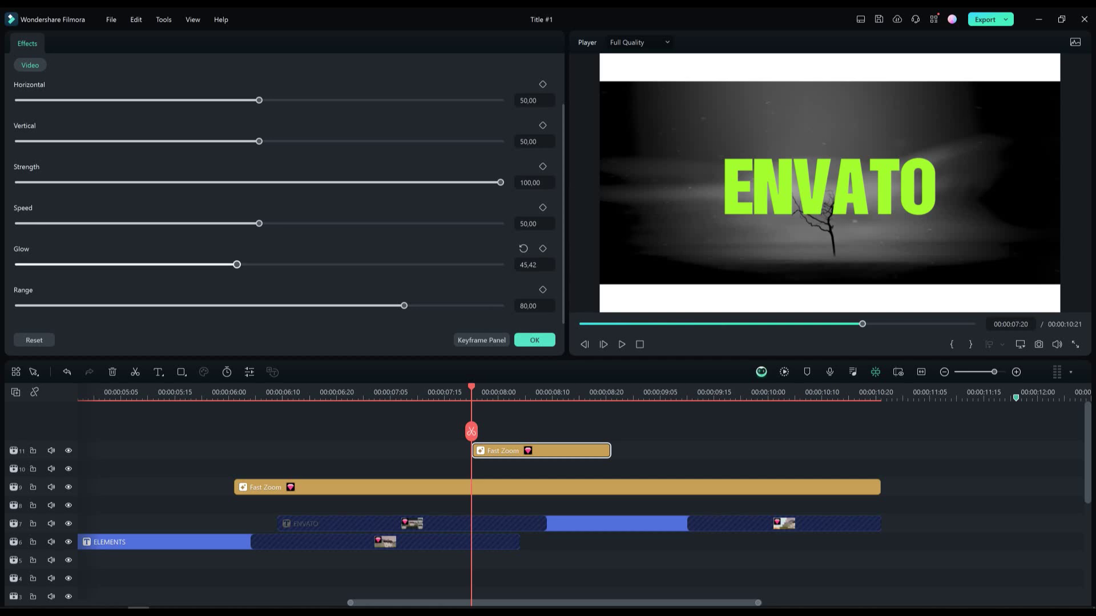
drag(382, 265, 18, 265)
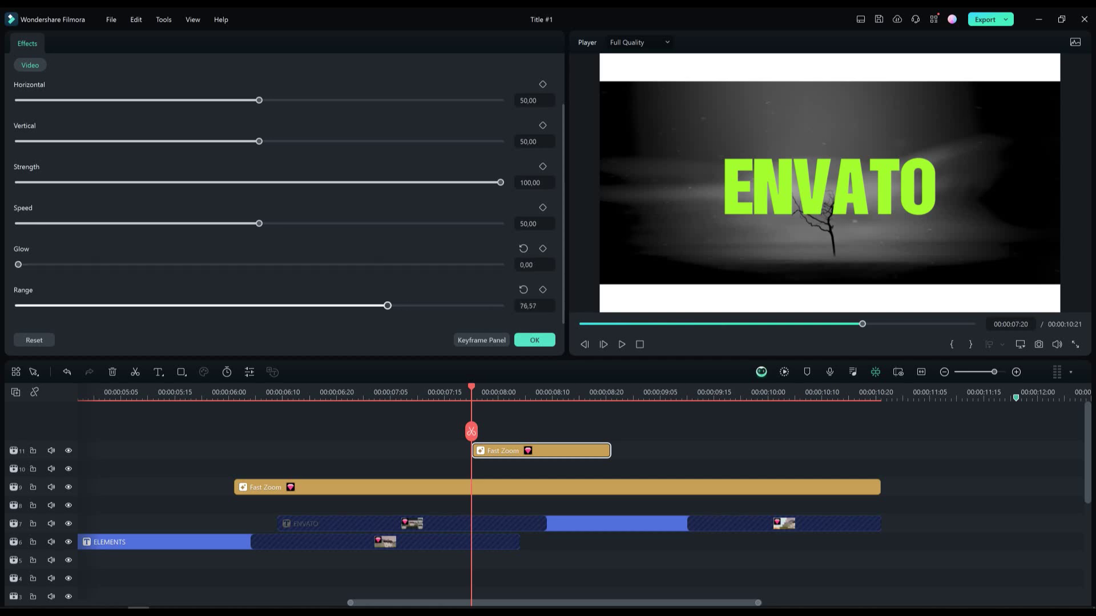
drag(388, 306, 18, 306)
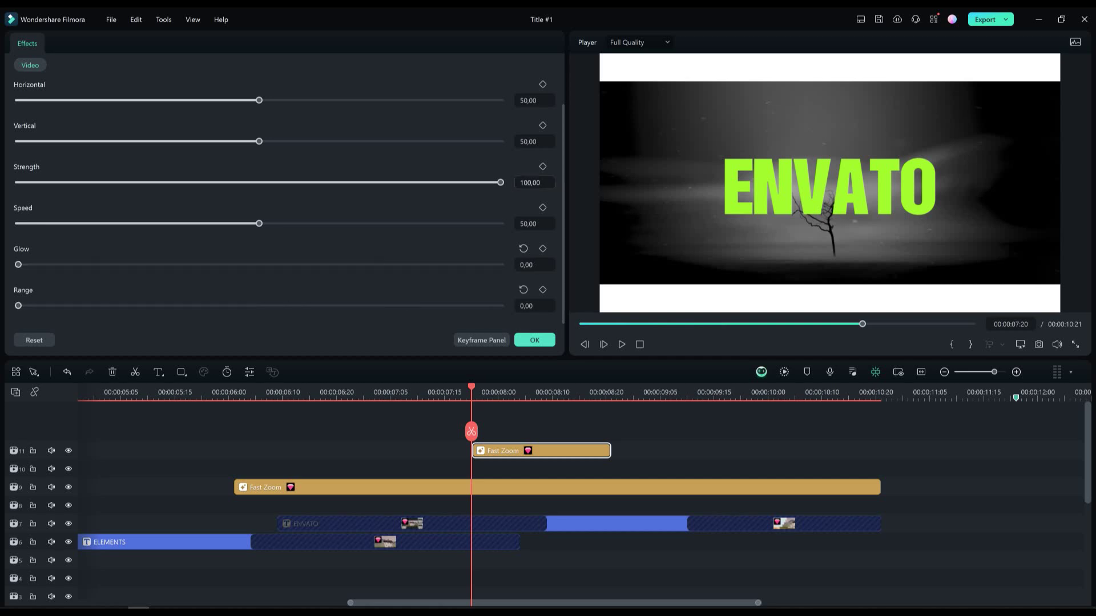
click(533, 183)
text(3,14)
key(Return)
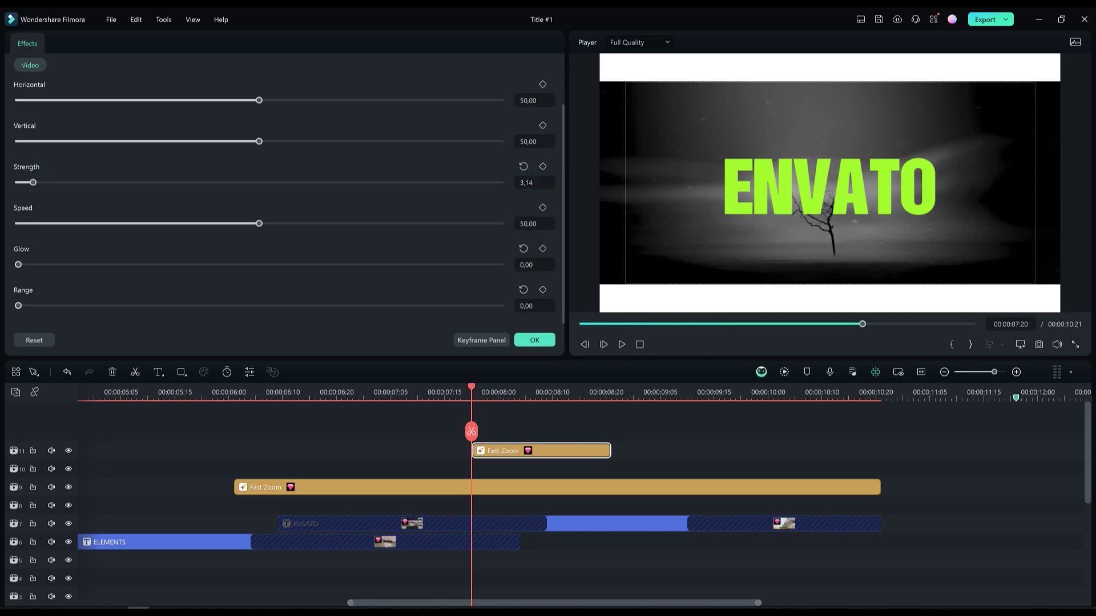
click(534, 341)
scroll(584, 497, down, 3)
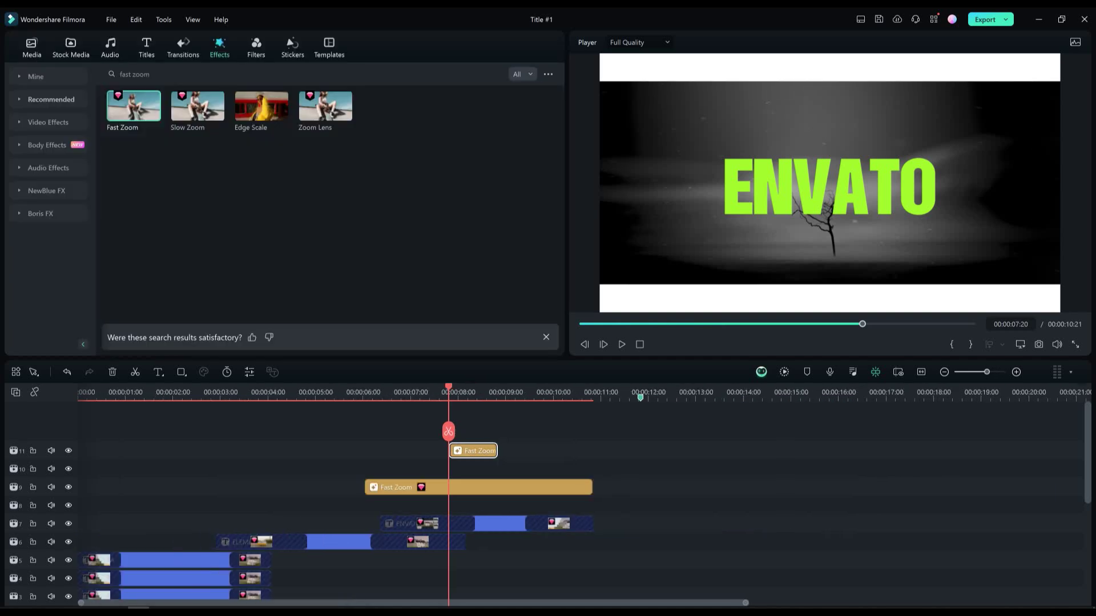
click(359, 392)
key(space)
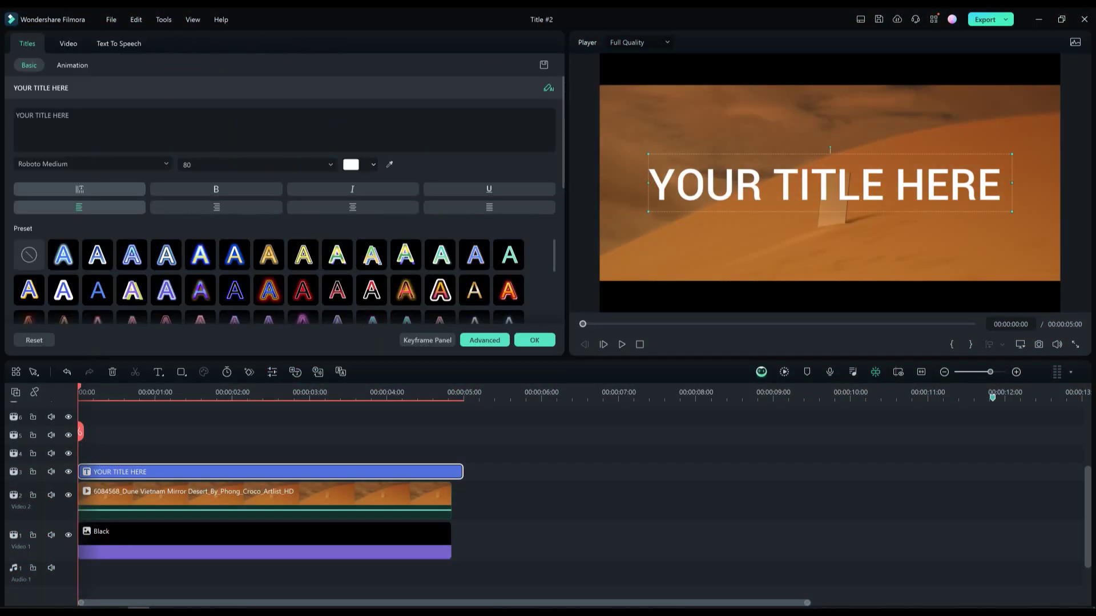
Trim the title over the dune footage to end at 00:00:04:21 and set its font to Nexusbold.
drag(462, 471, 451, 471)
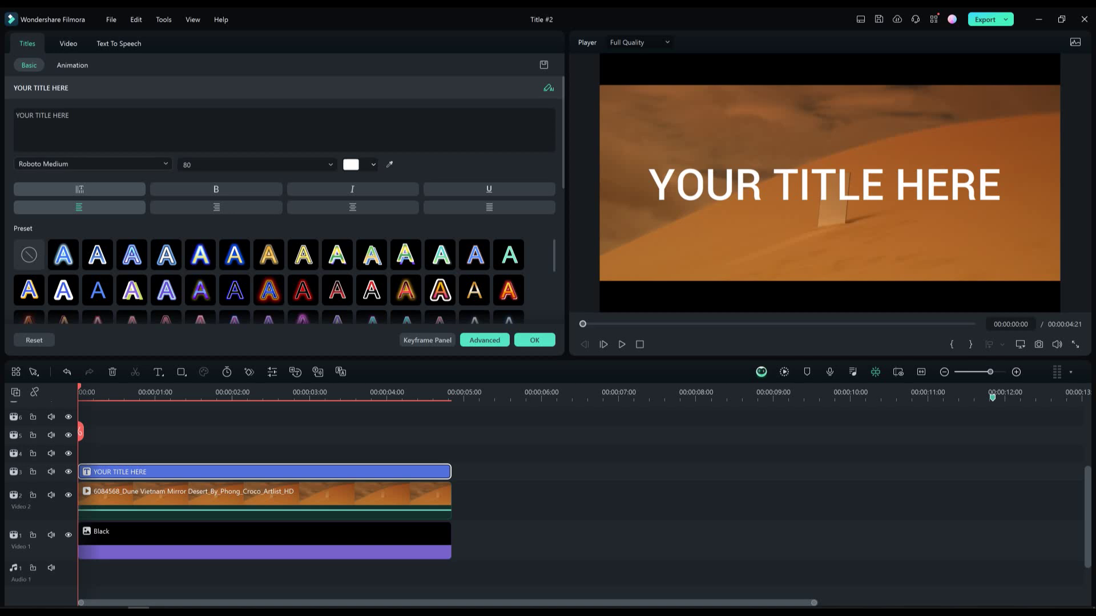
click(92, 164)
text(nexusbold)
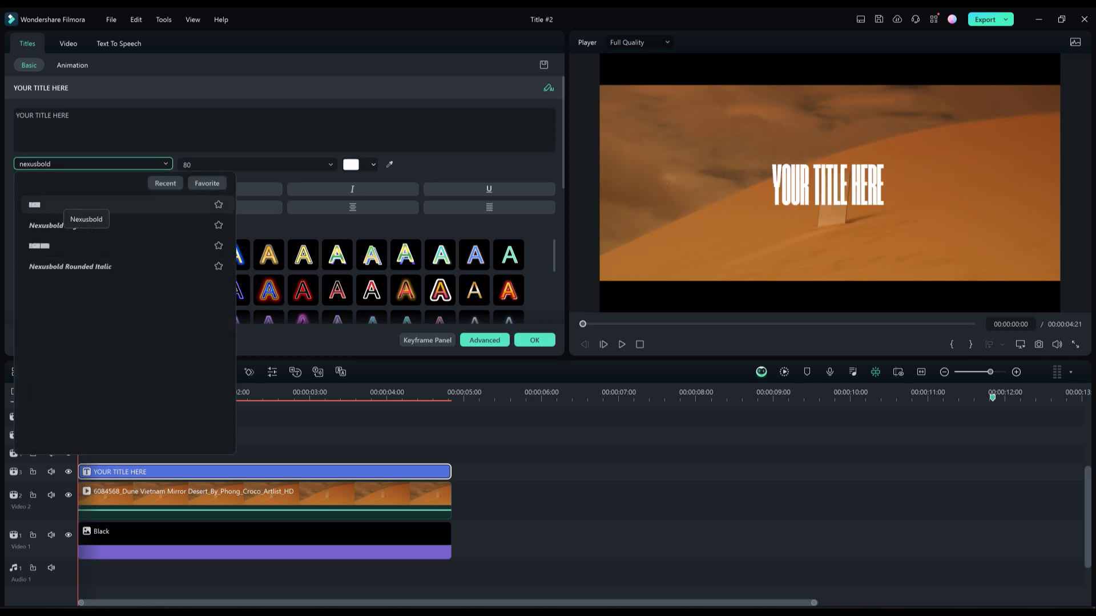
click(63, 204)
Replace the track 3 title's placeholder text with Flat Media.
triple_click(68, 117)
text(Fl)
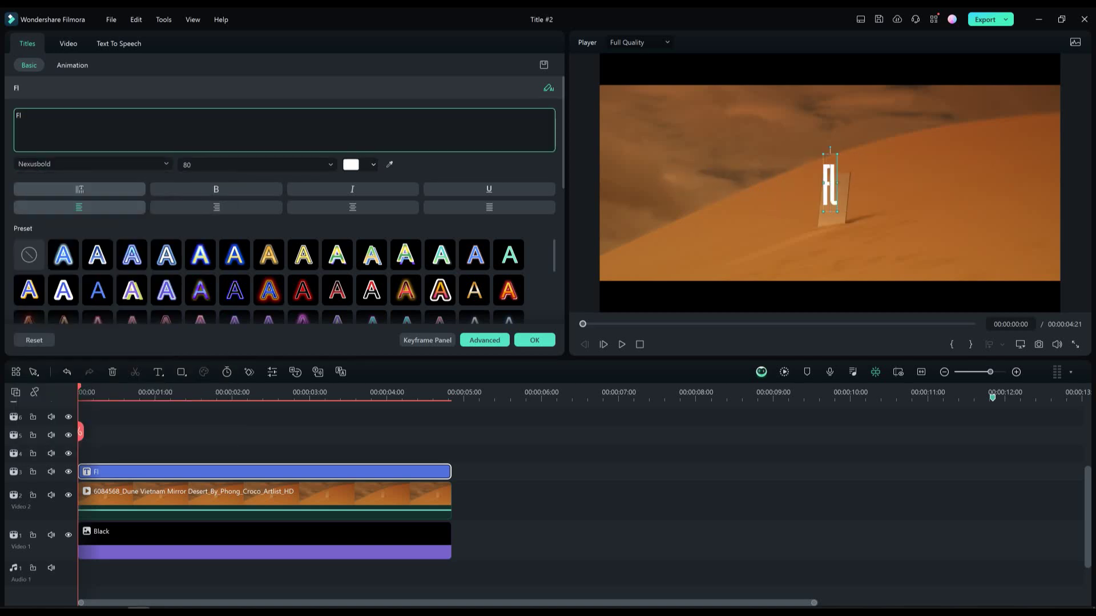
text(at Media)
Set the Flat Media title's font size to 225 and its colour to black.
scroll(257, 165, down, 5)
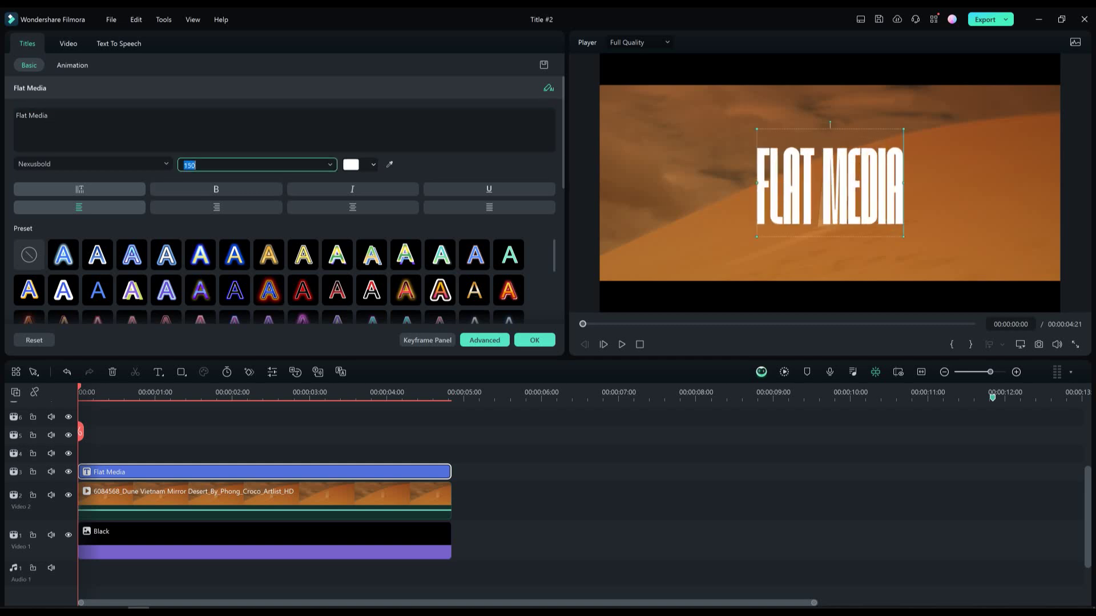
text(225)
key(Return)
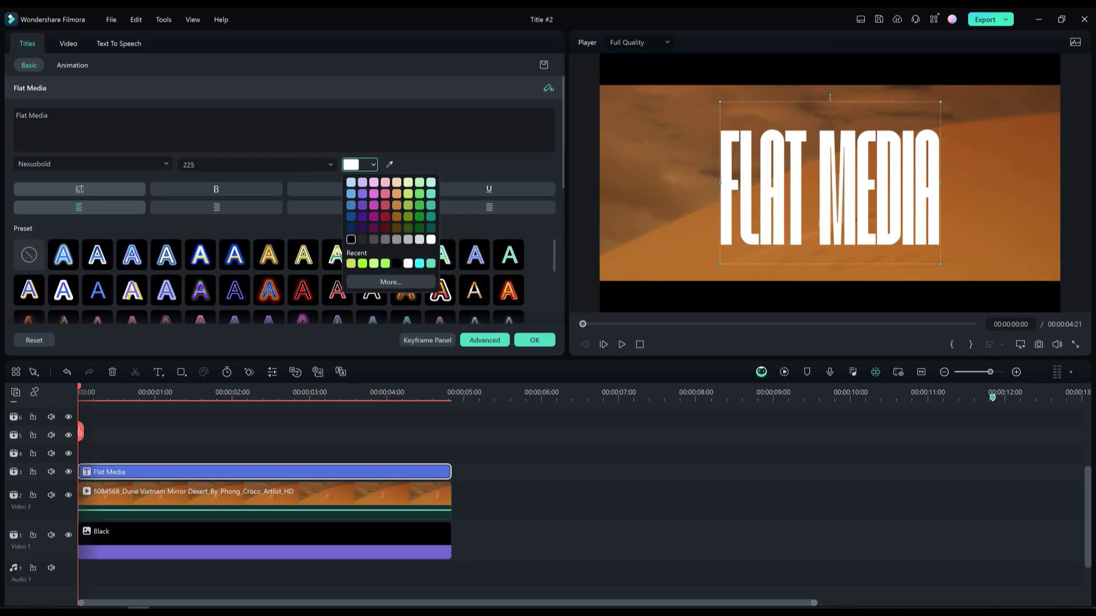
click(351, 239)
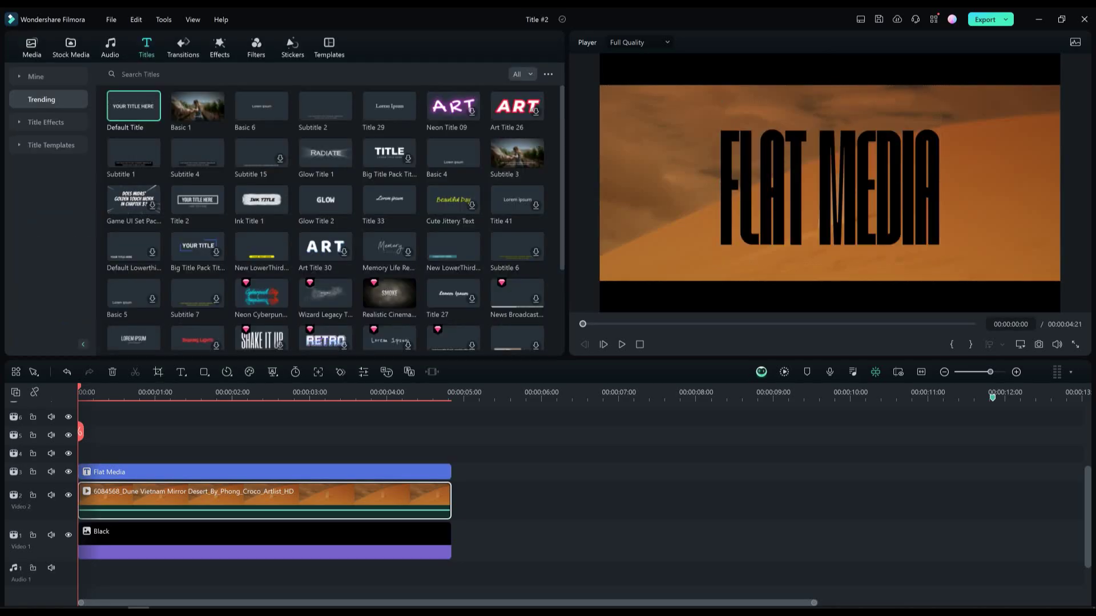
Add a second Default Title on track 4, running from 00:00:00:19 to the end of the footage at 00:00:04:21.
drag(133, 106, 112, 453)
drag(462, 453, 451, 454)
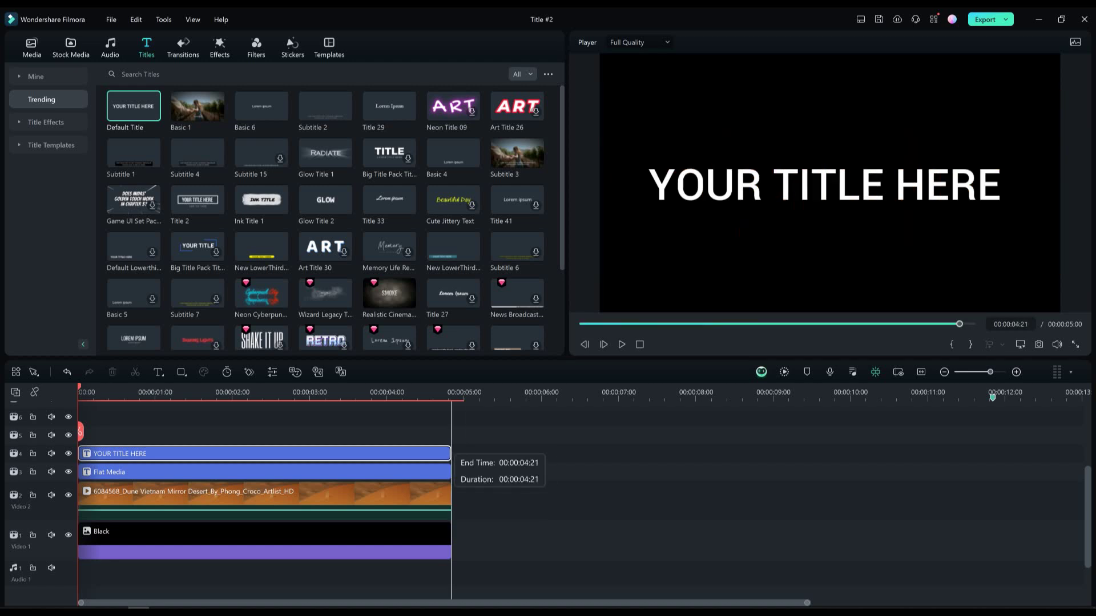
drag(79, 454, 137, 453)
Style the track 4 title with the Jhon Halend Tail font, size 48 and a yellow colour of RGB 255, 206, 60.
double_click(150, 454)
click(92, 164)
text(jhon halend)
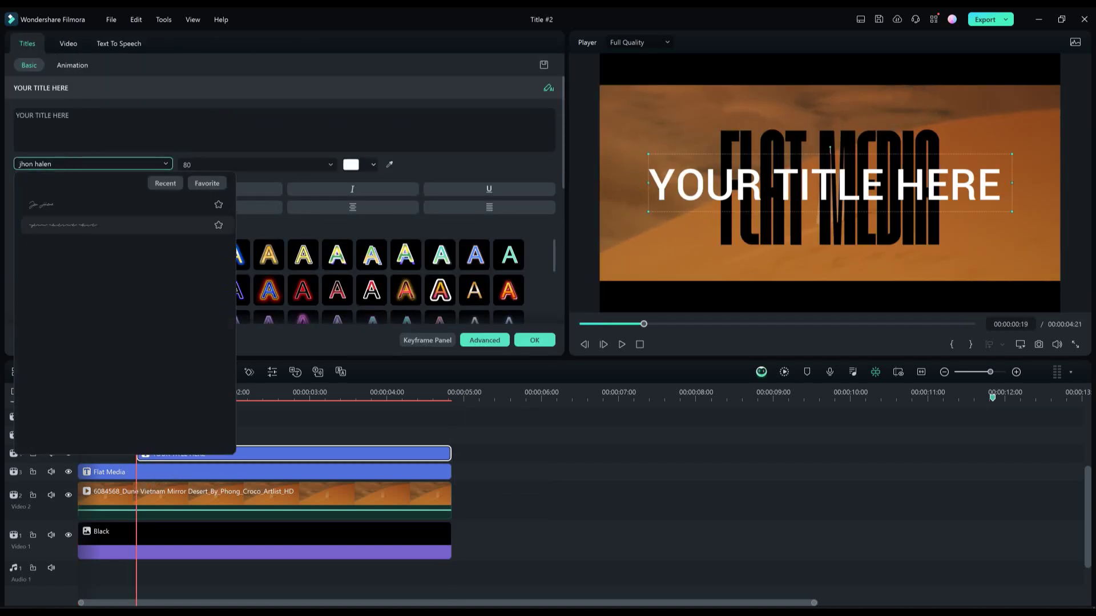
click(94, 224)
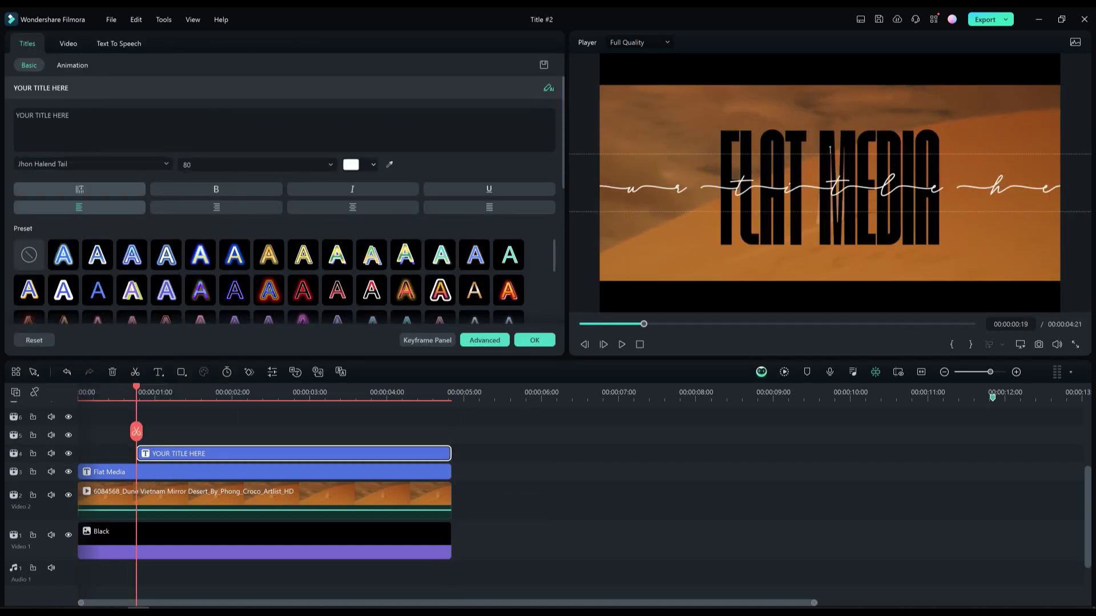
click(350, 164)
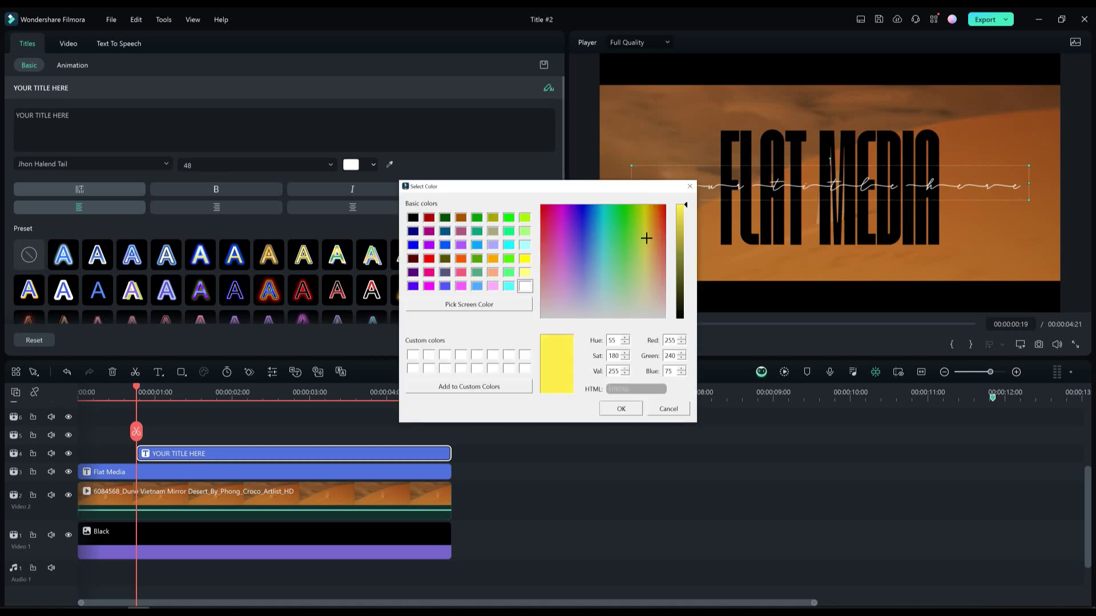
drag(646, 238, 650, 231)
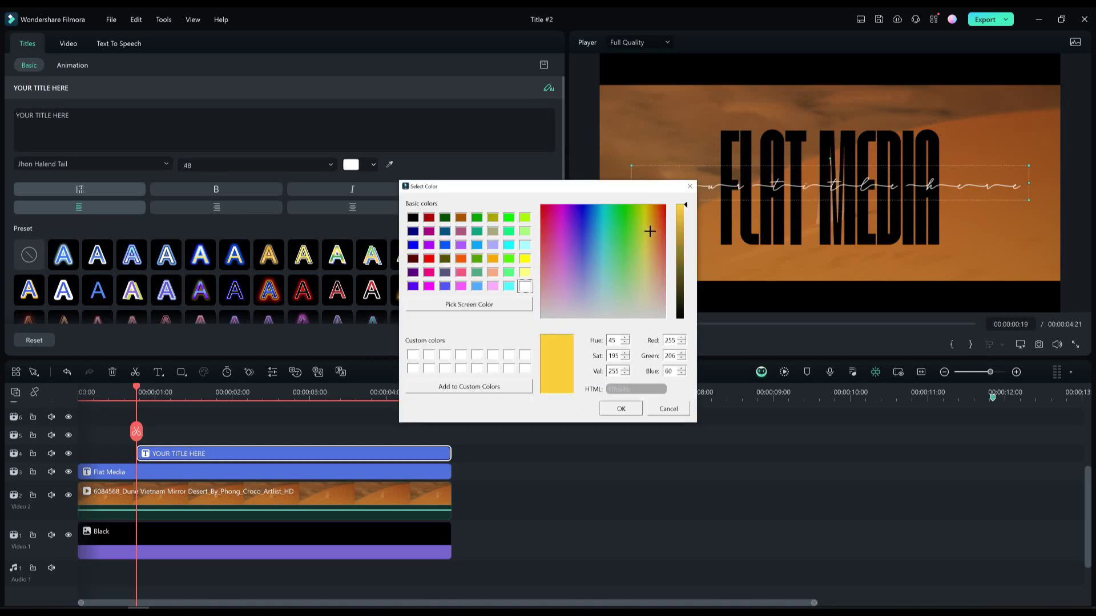
click(621, 408)
Replace the script-style track 4 title's placeholder text with Flat Media.
triple_click(42, 115)
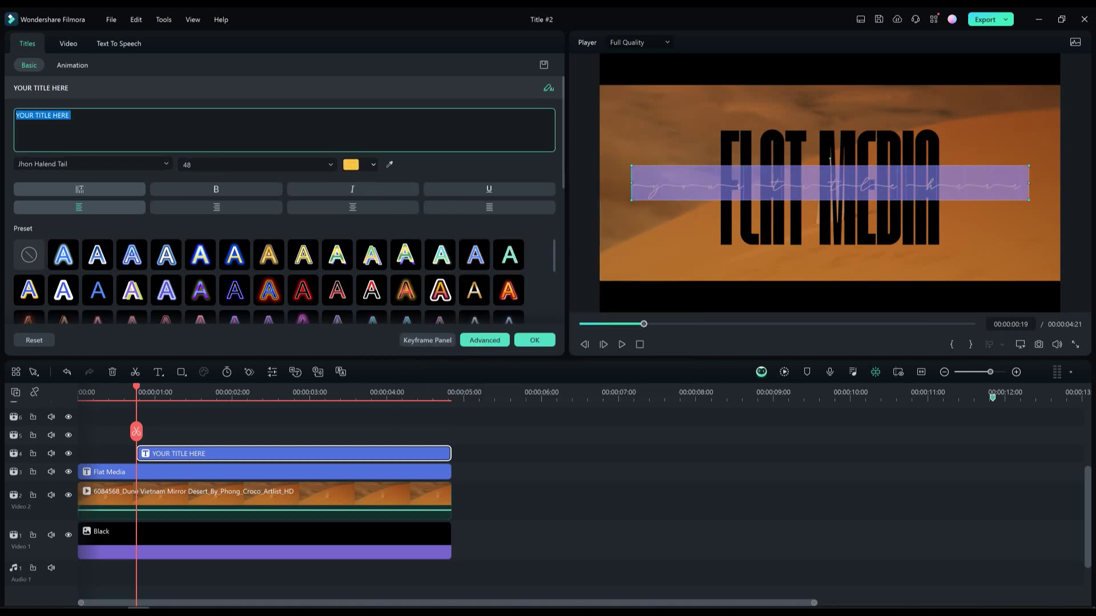
text(Flat)
key(BackSpace)
key(BackSpace)
key(BackSpace)
key(BackSpace)
text(Flat Media)
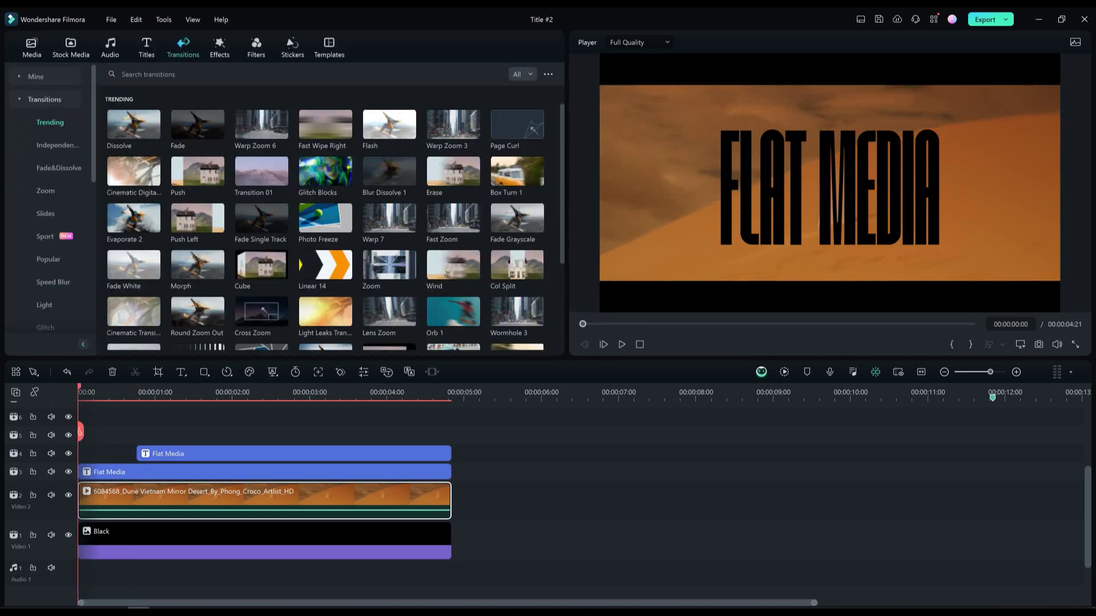
Search the transitions for interlace, apply Interlace Split to the start of the track 3 Flat Media title, and preview it.
click(262, 471)
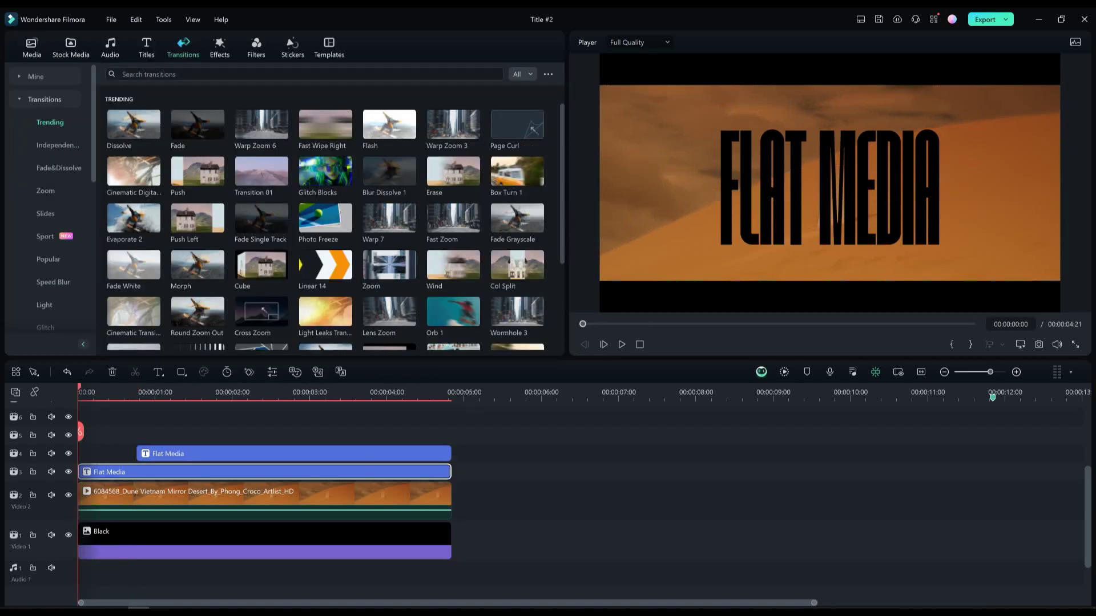
click(261, 74)
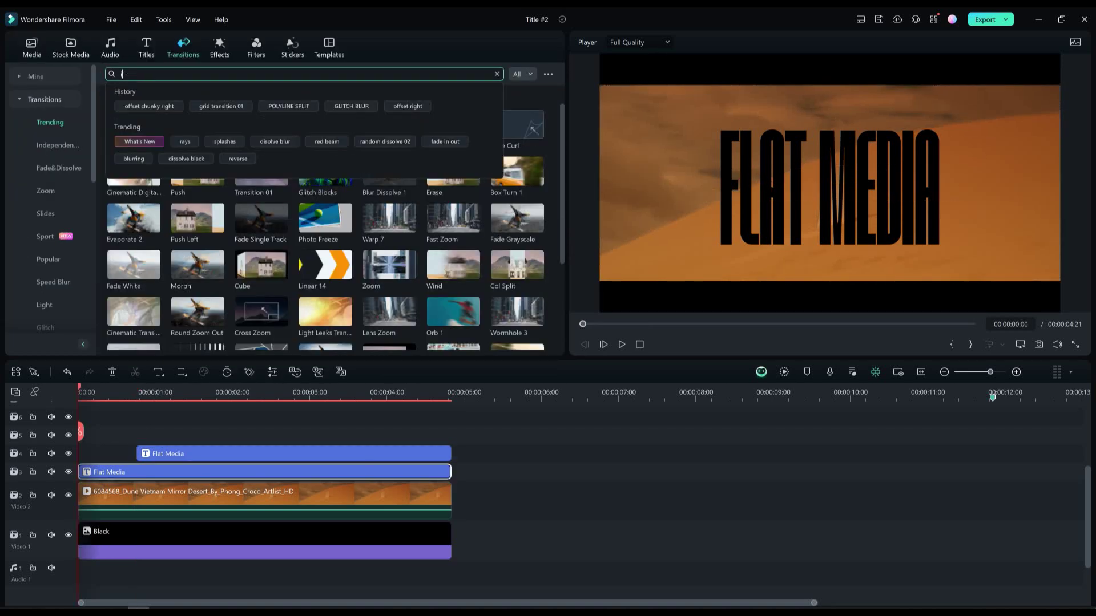
key(Return)
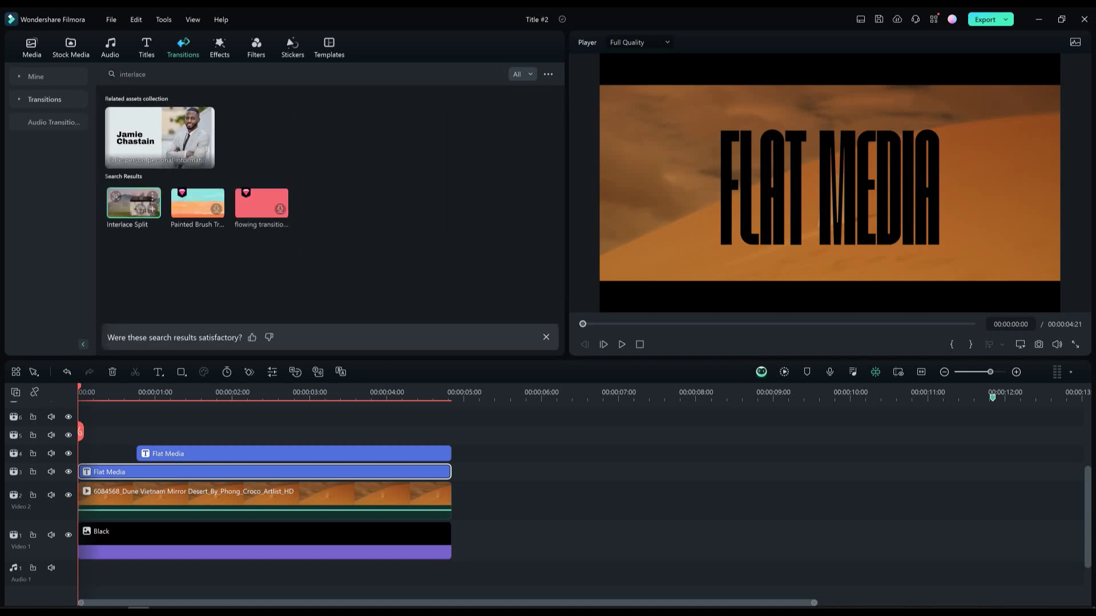
drag(141, 203, 115, 472)
key(space)
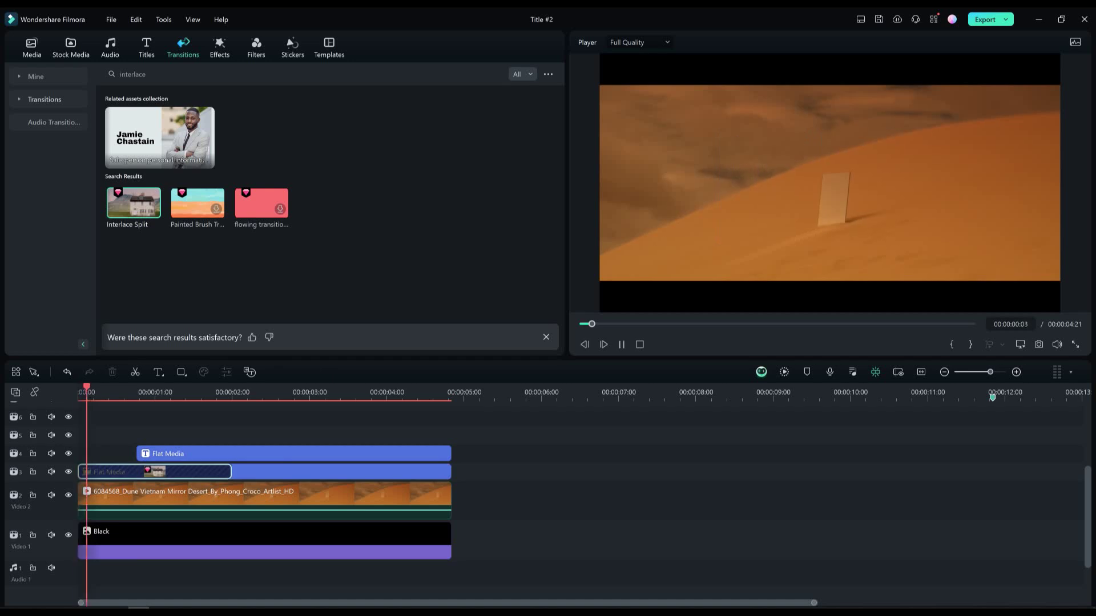
Shorten the Interlace Split transition on the track 3 Flat Media title to about half a second and preview it.
key(space)
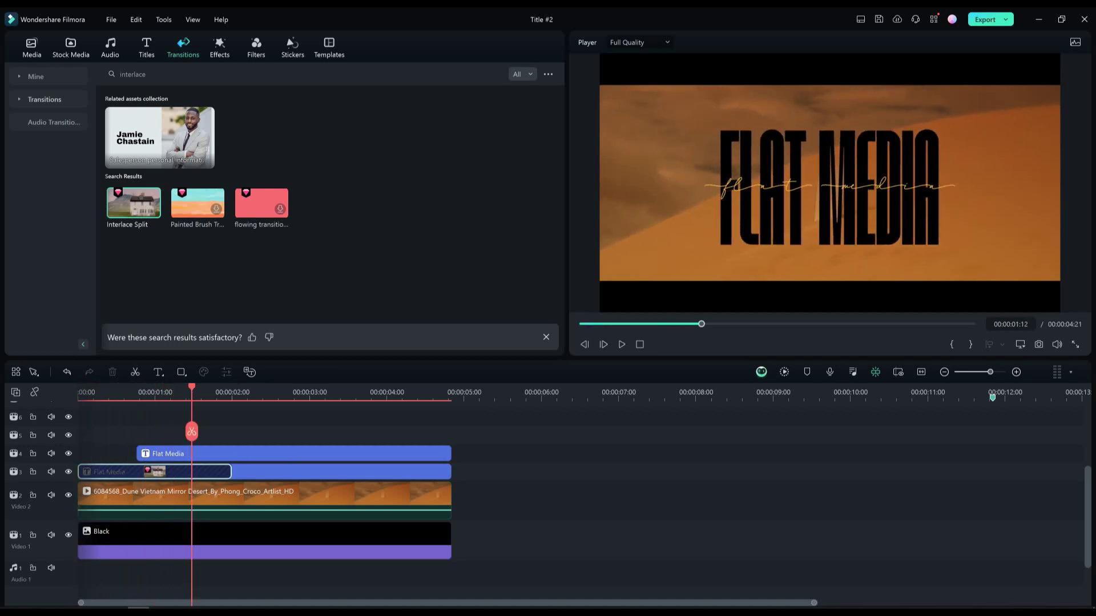
drag(230, 472, 78, 472)
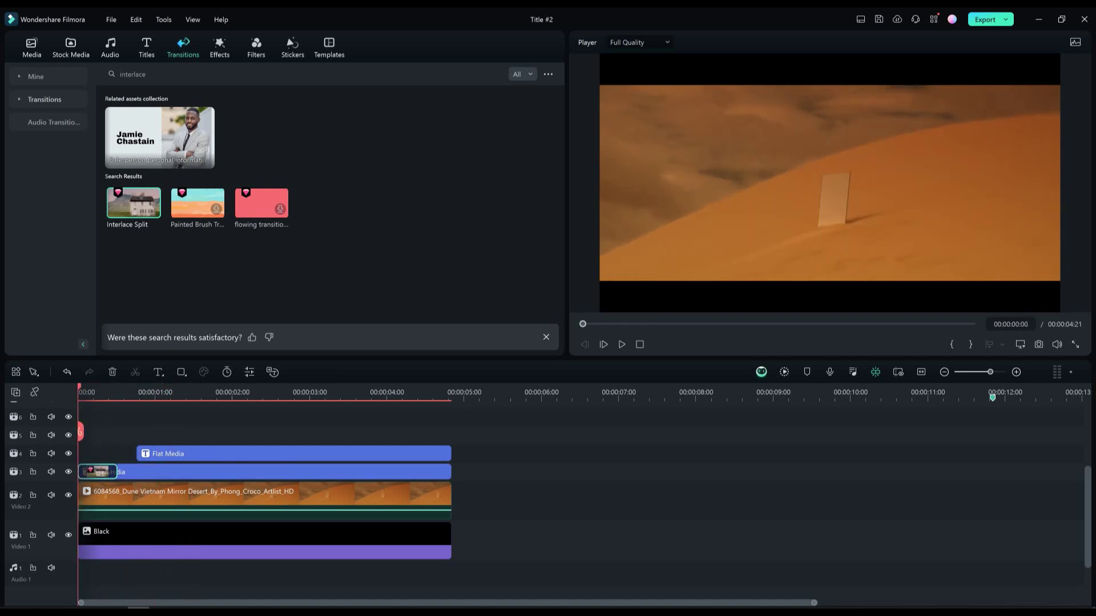
key(space)
key(space)
Give the track 4 Flat Media title the second Typewriter intro animation, with a duration of 1.08 s, and apply it.
double_click(294, 454)
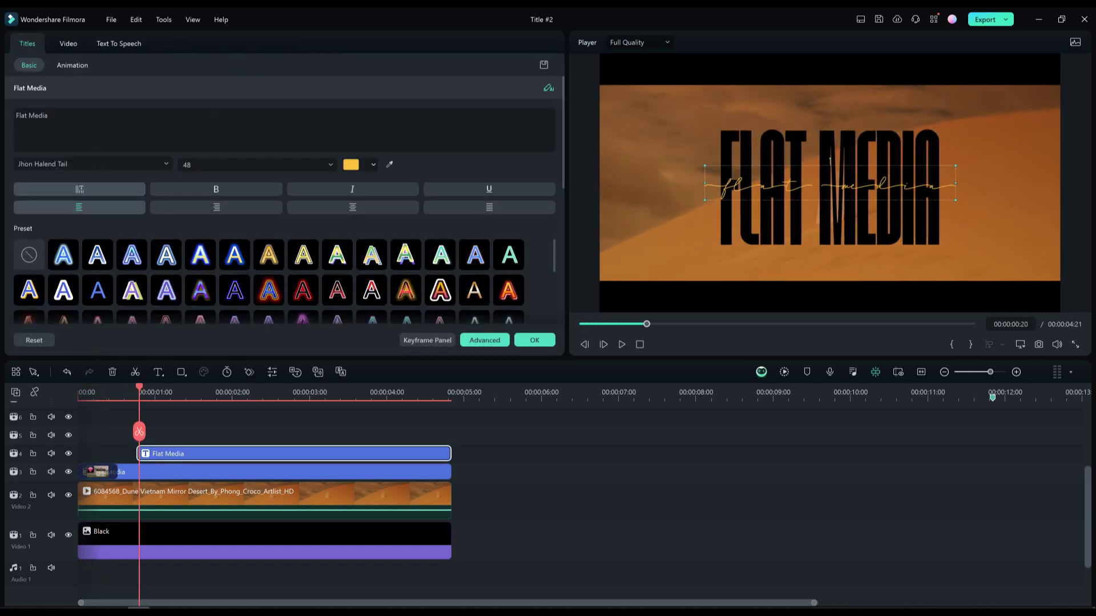
click(485, 340)
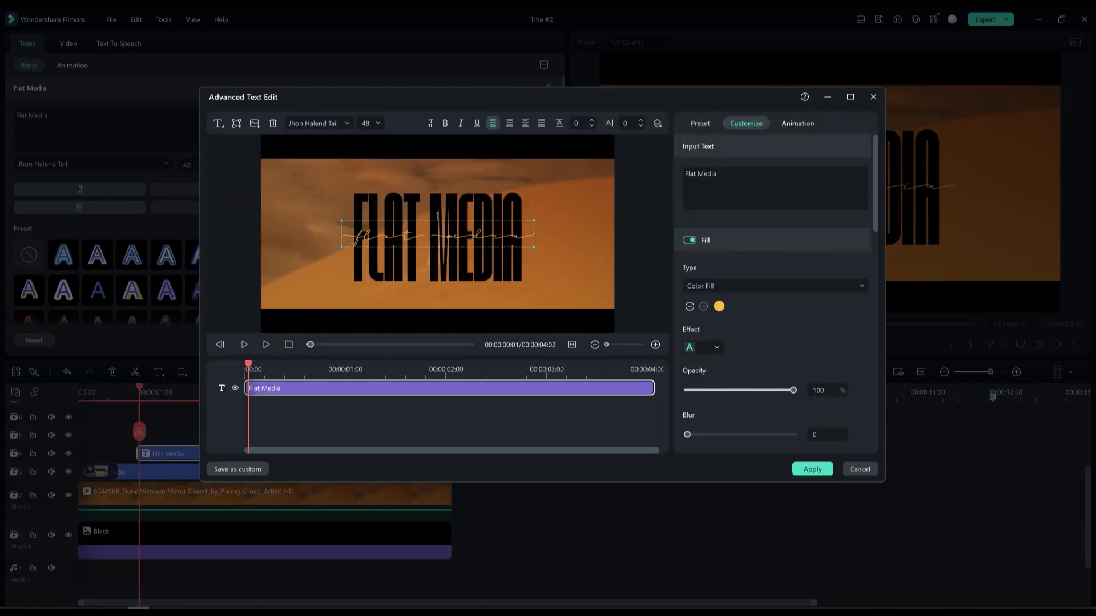
click(797, 124)
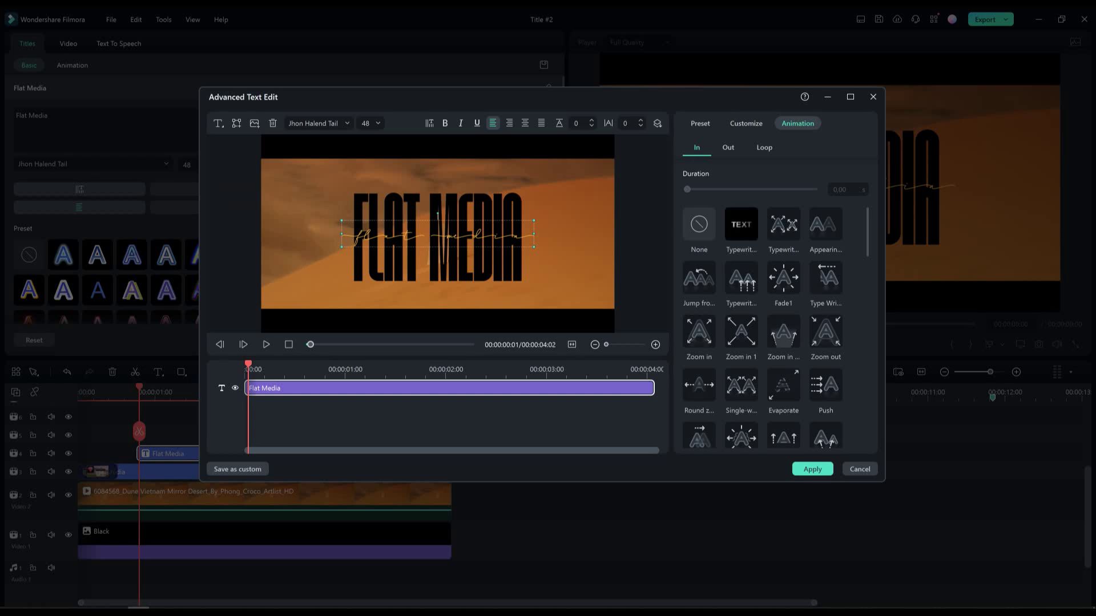
double_click(782, 224)
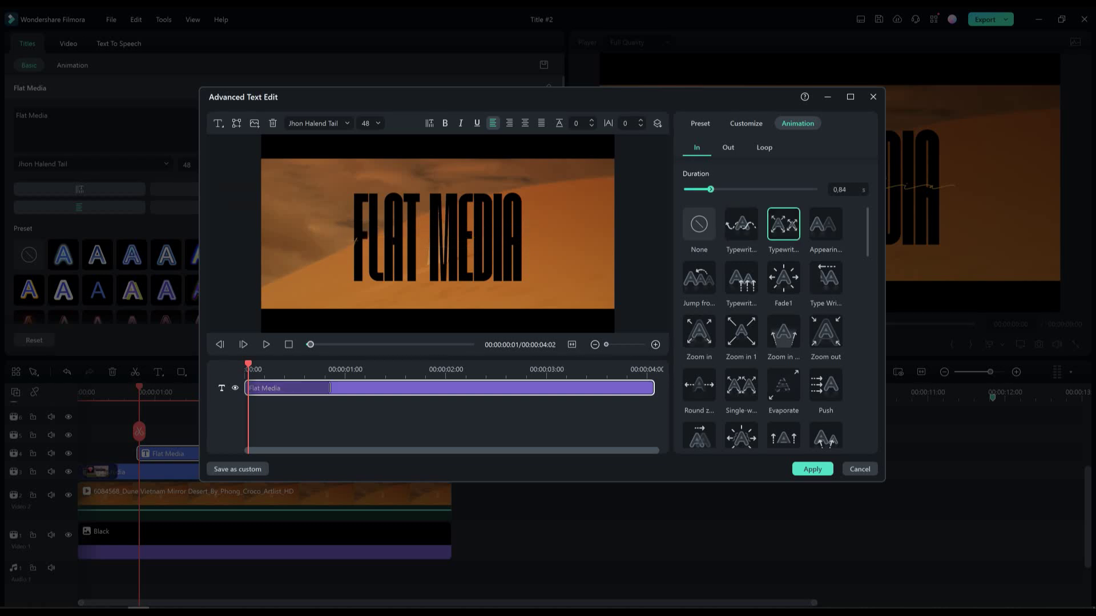
drag(329, 388, 354, 388)
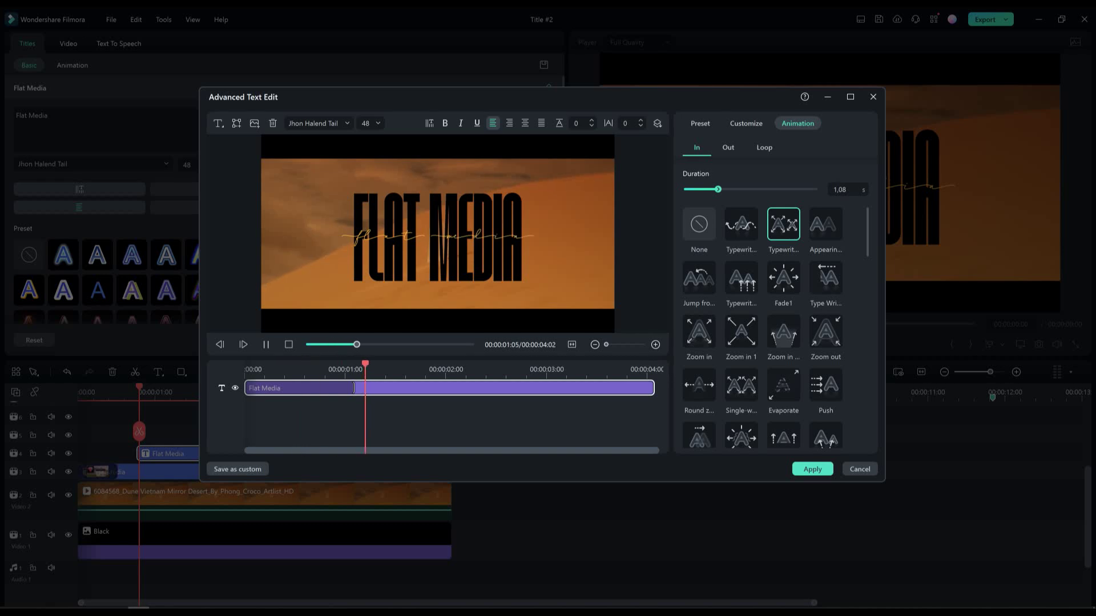
click(812, 469)
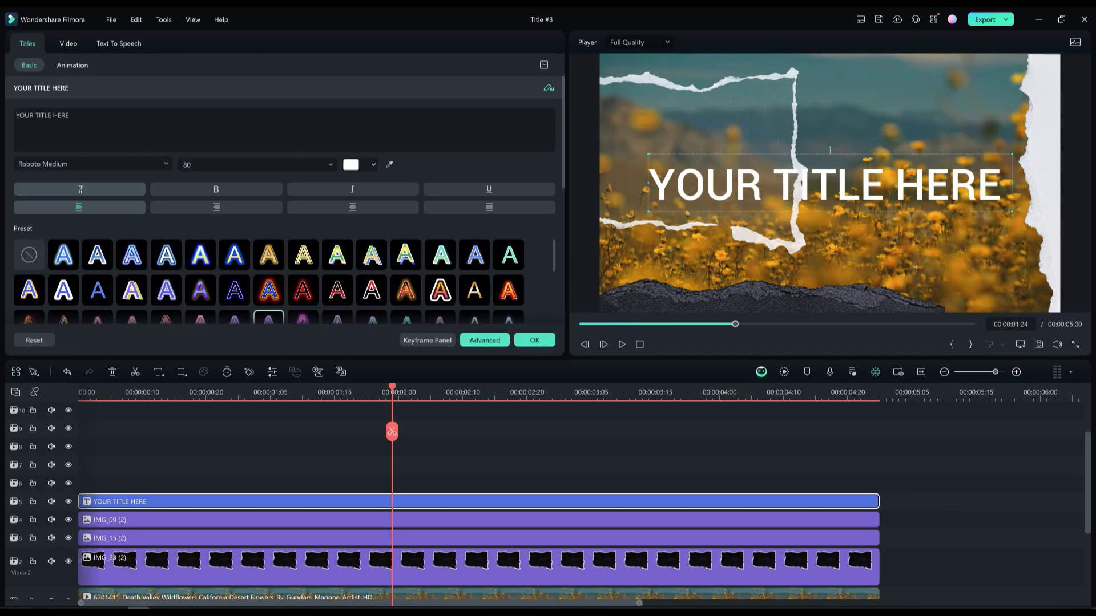
Set the title over the flower footage to the Old Originals font, with the text FLAT and size 150.
click(92, 164)
text(origi)
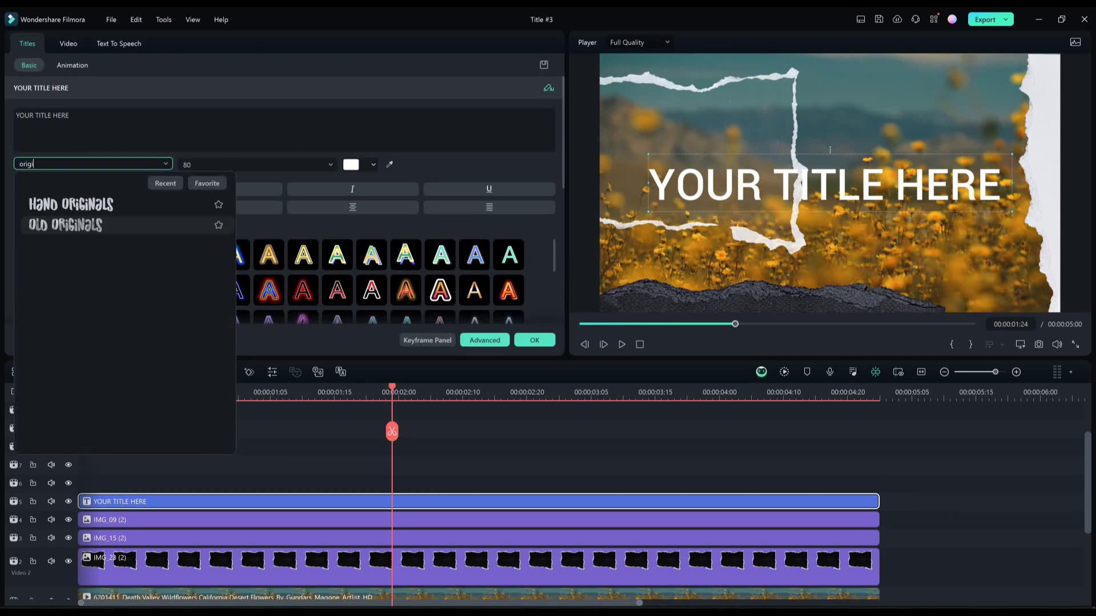
click(57, 225)
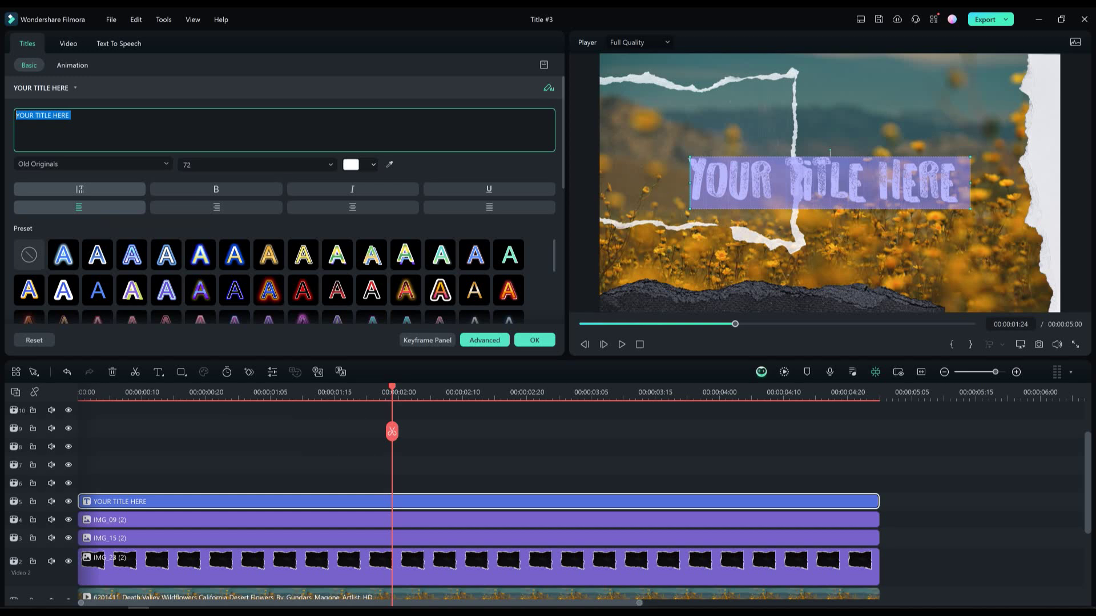
text(FLAT)
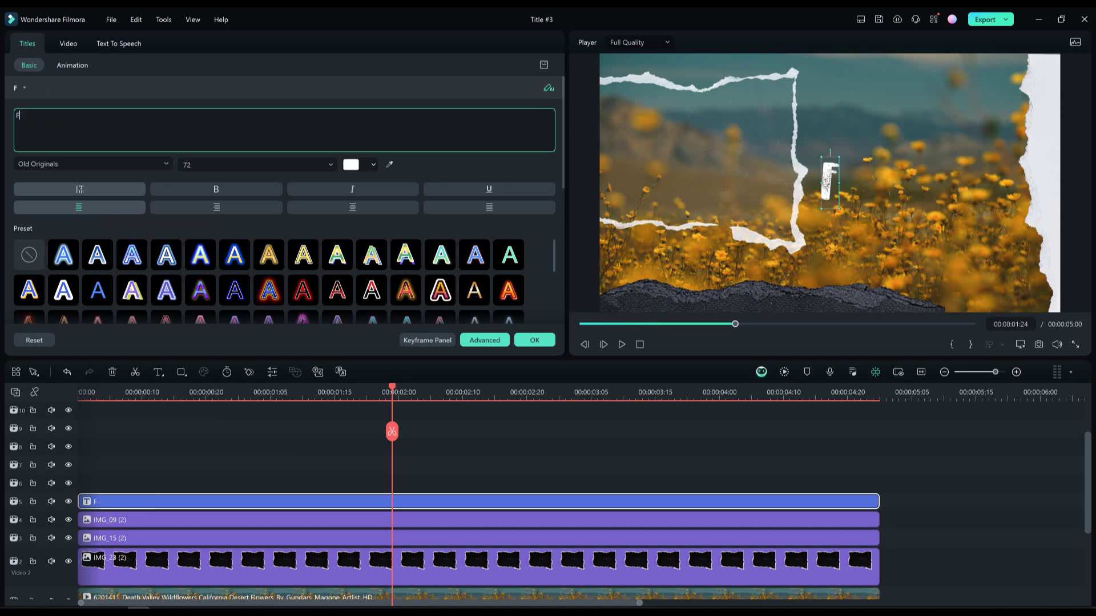
click(188, 165)
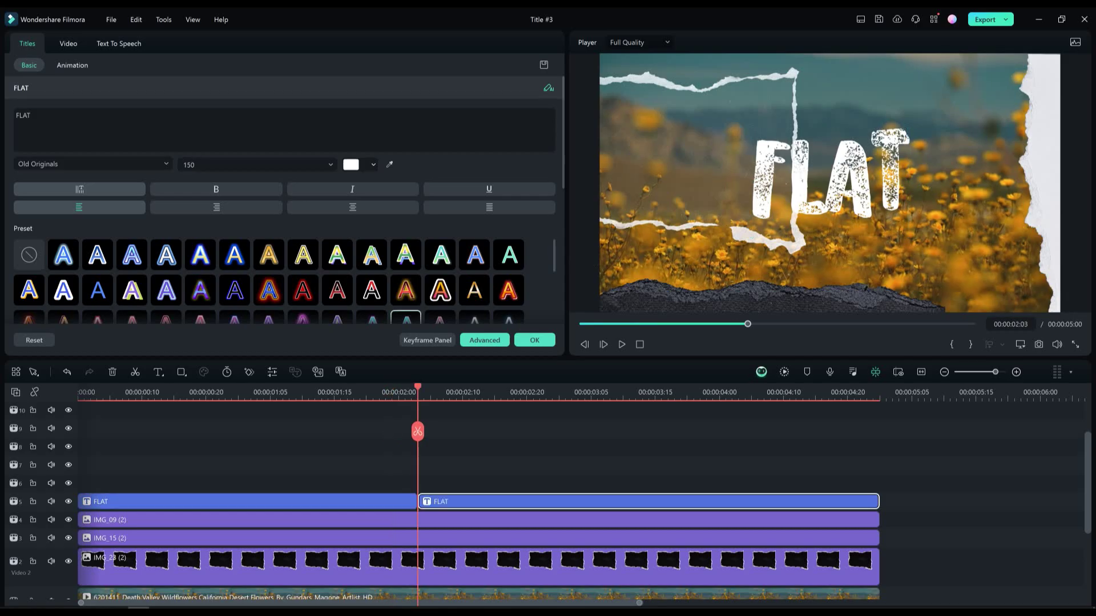
Replace the text of the second FLAT title clip with MEDIA.
double_click(23, 115)
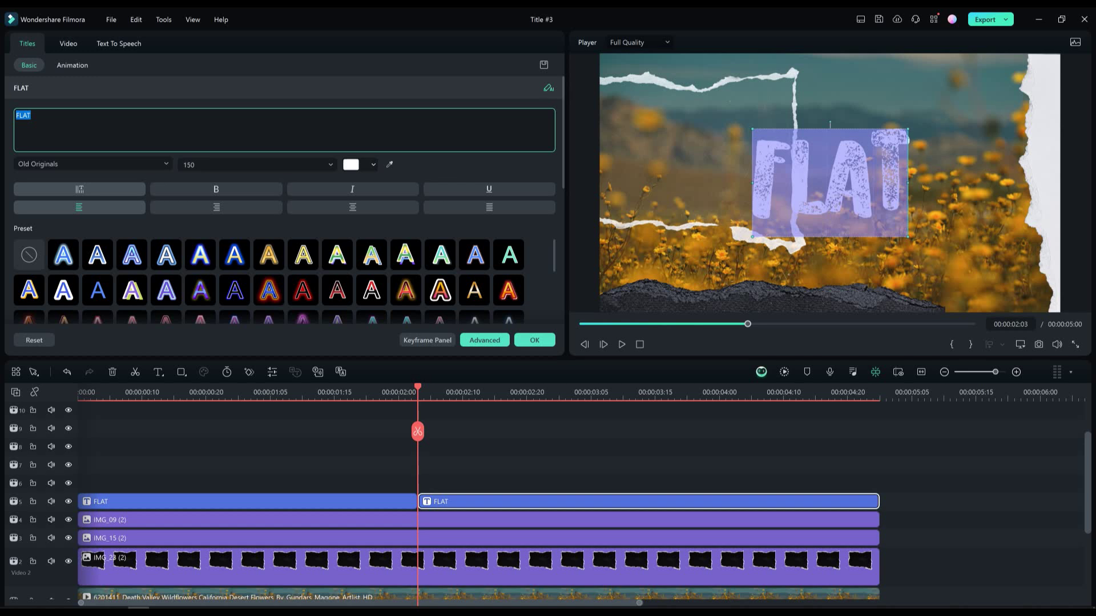
text(MEDIA)
click(534, 340)
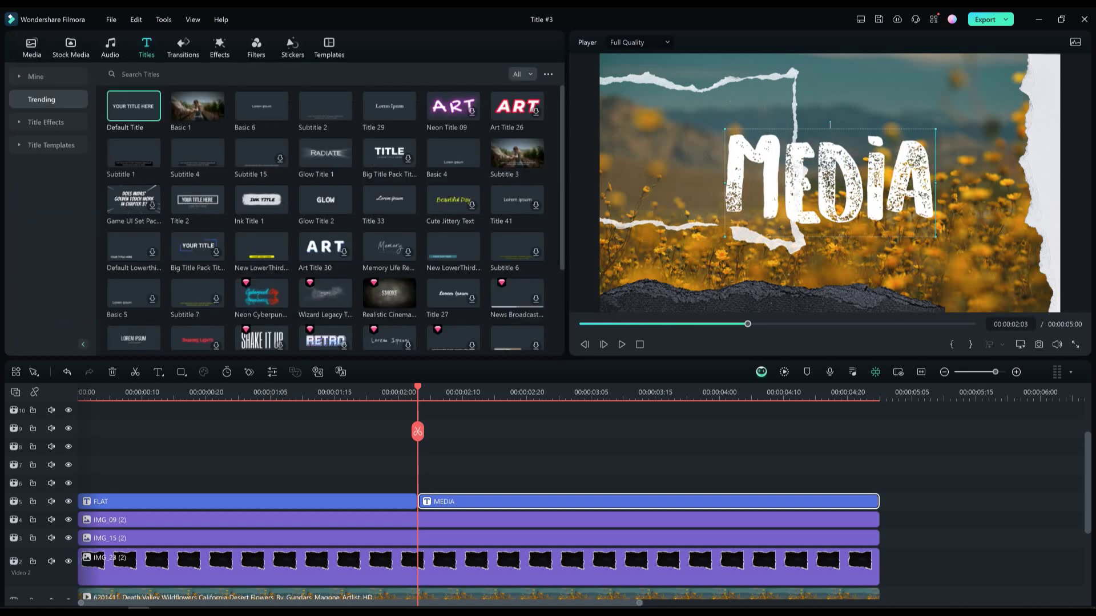
Change the colour of both the FLAT and MEDIA titles to black.
double_click(247, 501)
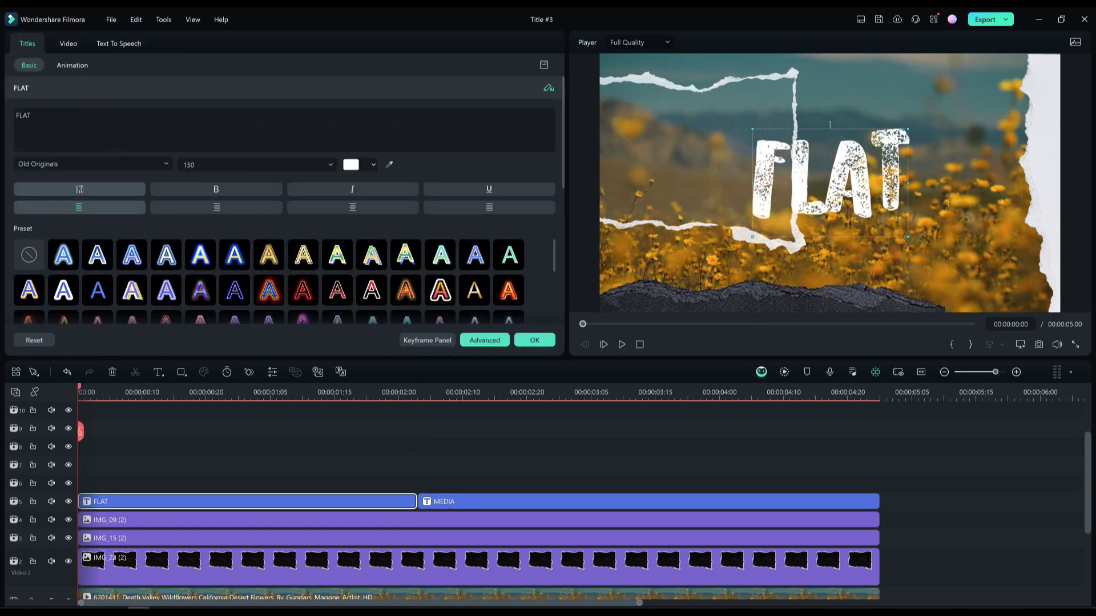
click(351, 165)
click(351, 240)
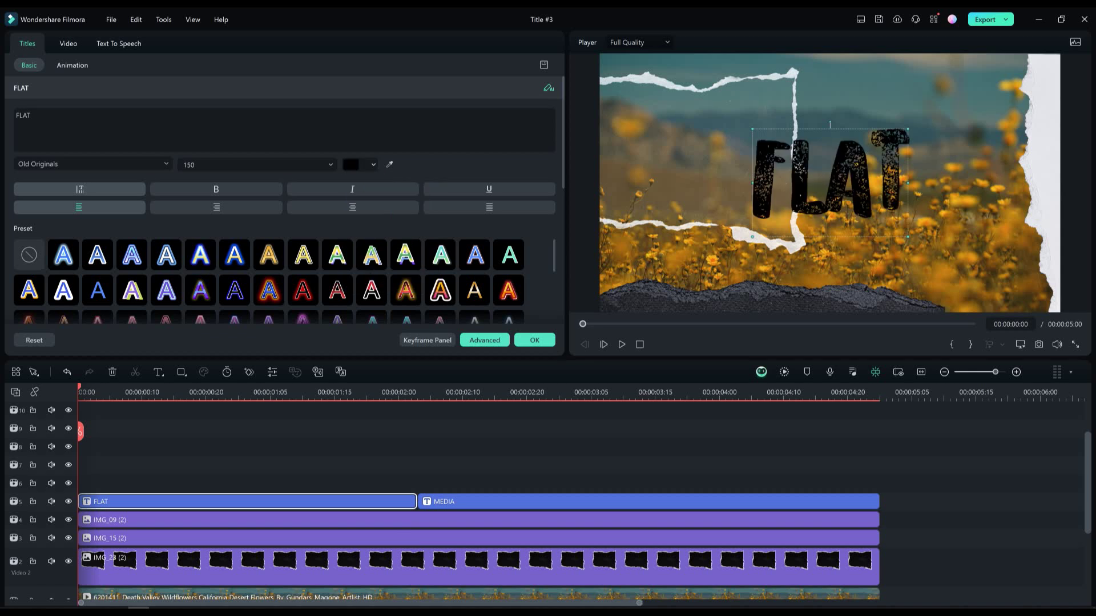
click(475, 392)
click(475, 501)
click(351, 164)
click(350, 239)
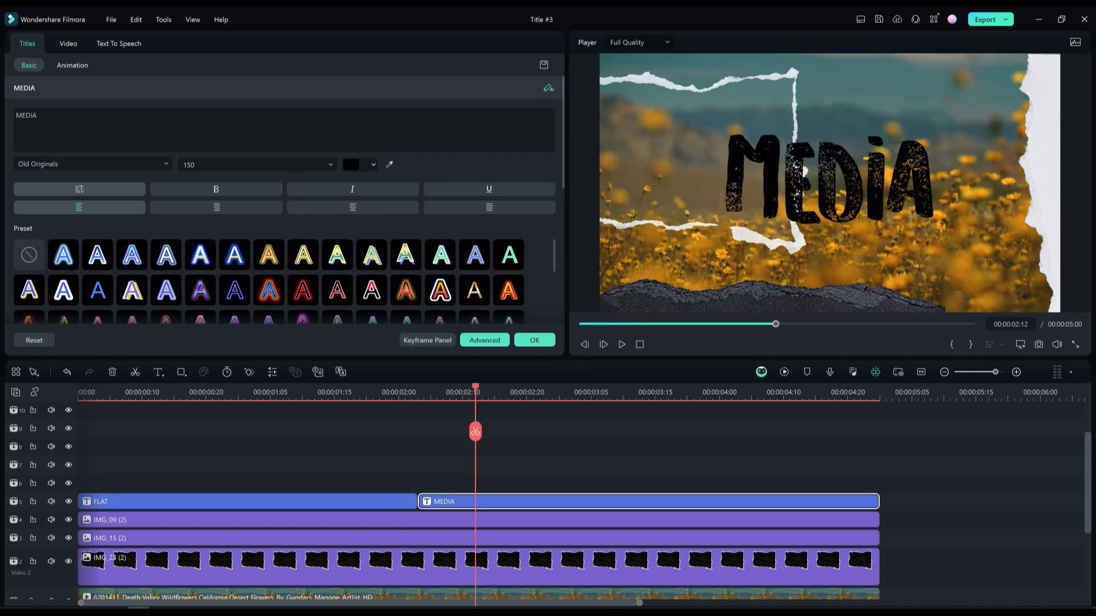
click(533, 339)
Search the transitions for transition 02, apply the black-and-white brush-style Transition 02 to the start of the FLAT title, and shorten it.
drag(775, 324, 633, 324)
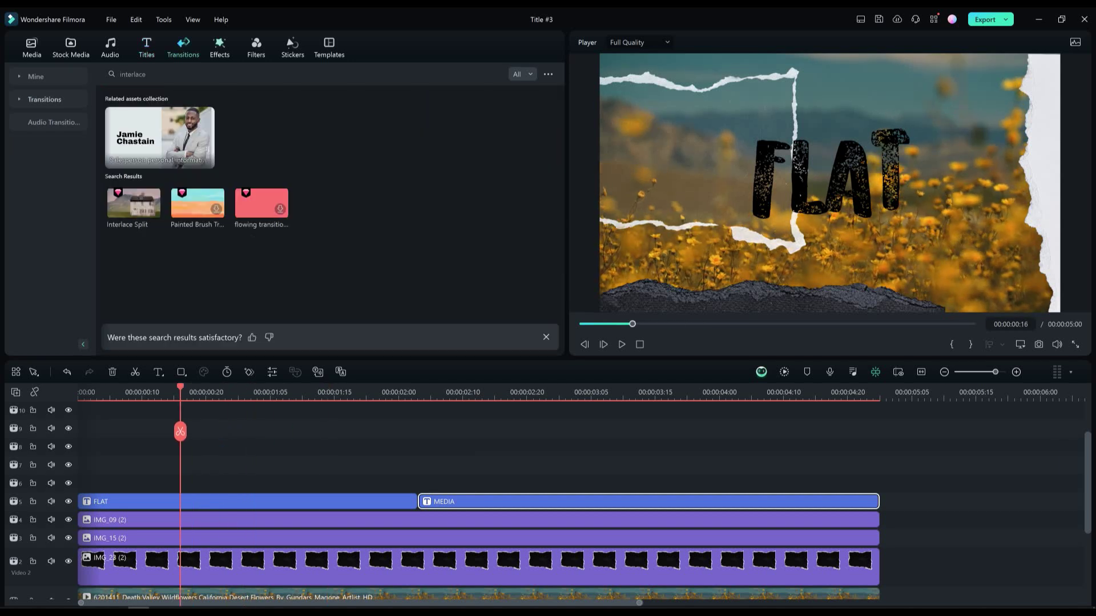
click(302, 75)
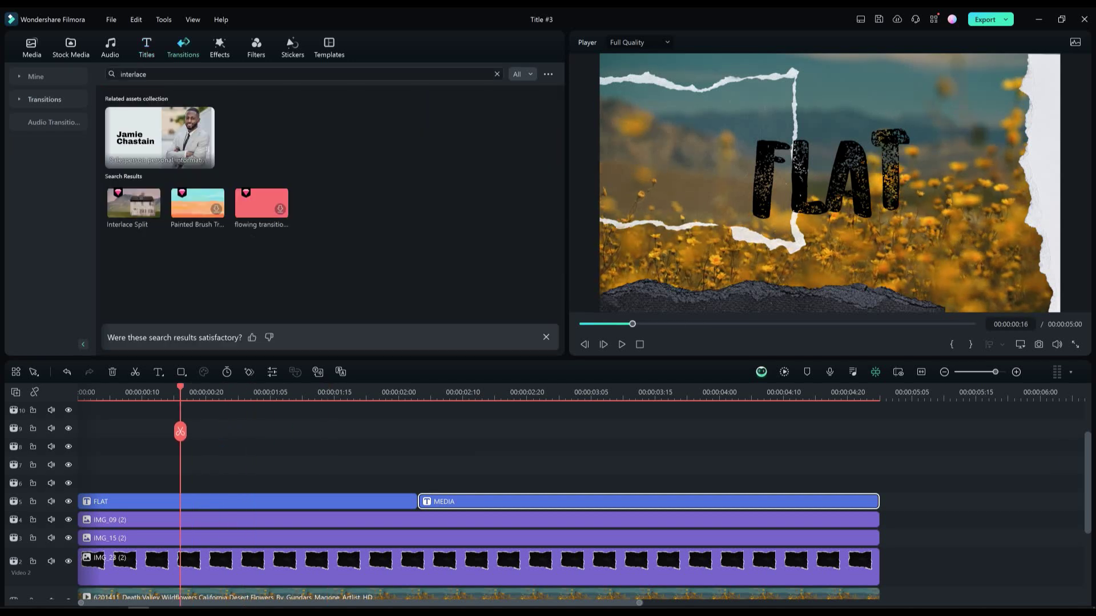
key(ctrl+a)
text(t)
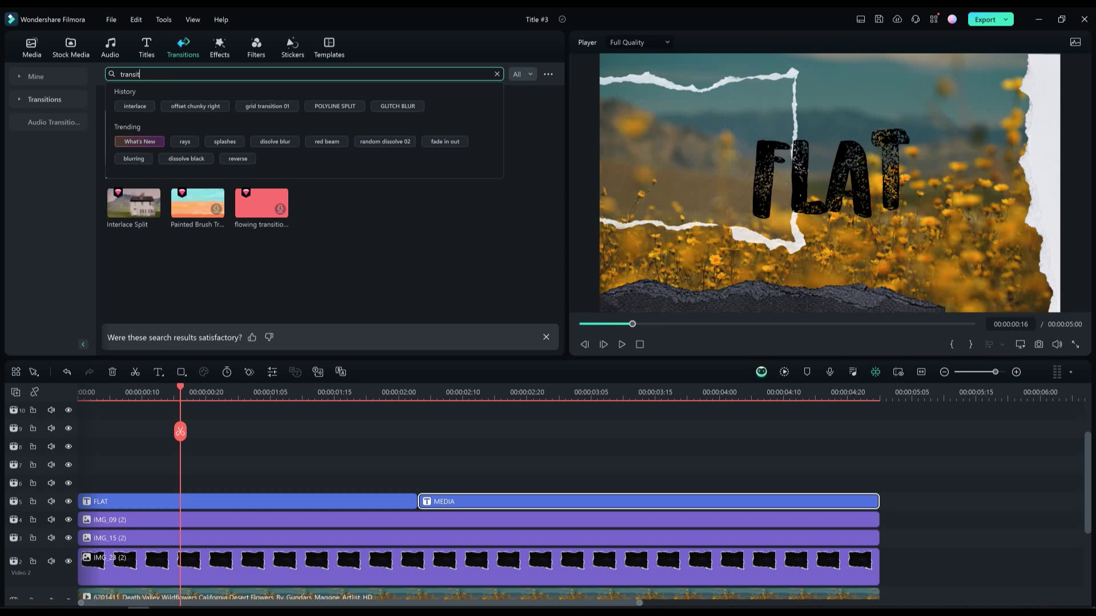
key(Return)
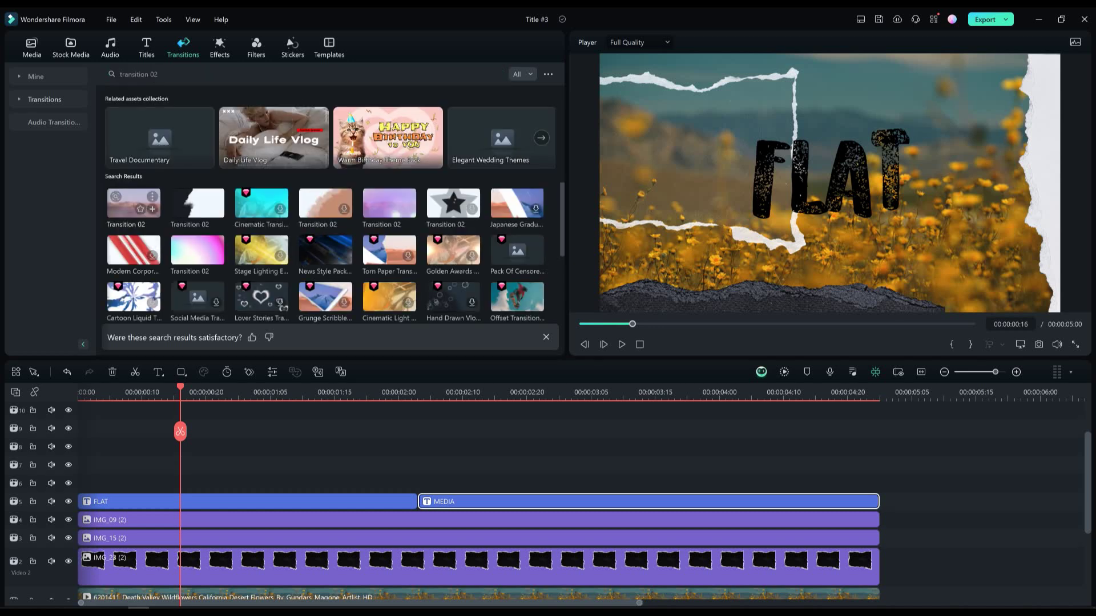
drag(197, 203, 92, 501)
drag(399, 501, 239, 501)
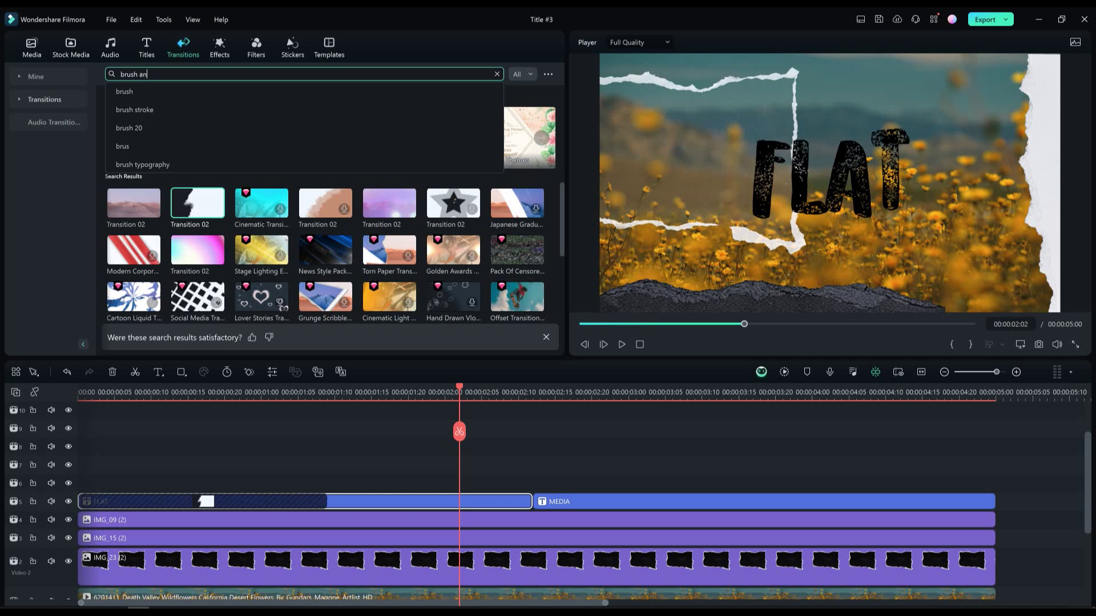
Search the transitions for a brush effect.
text(k)
key(Return)
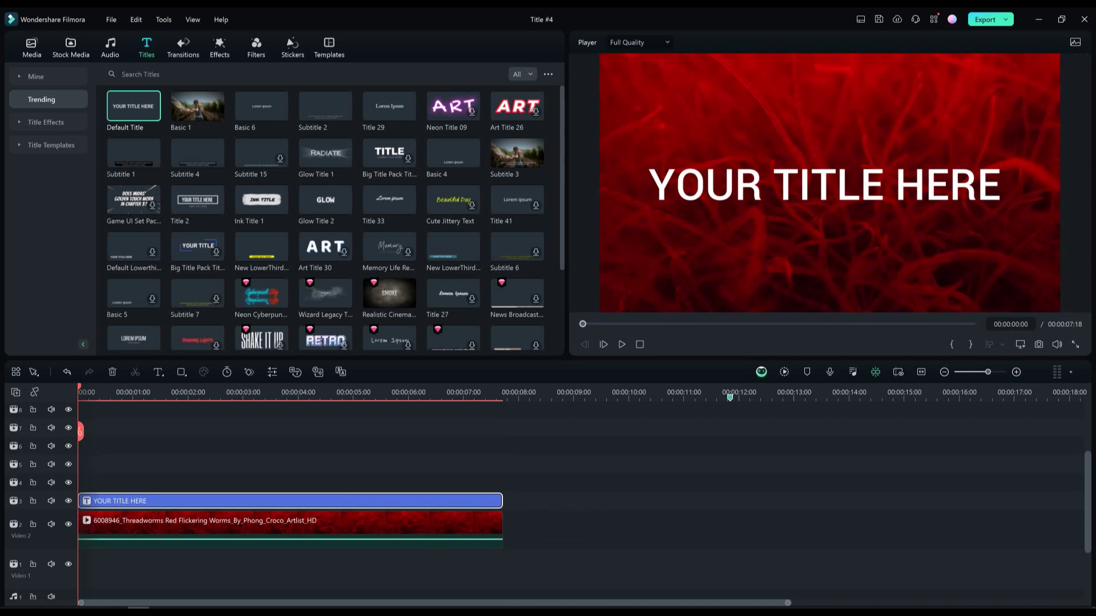
Set the font of the title over the red footage to VELDOREN ITALIC.
double_click(399, 501)
click(92, 164)
text(veldo)
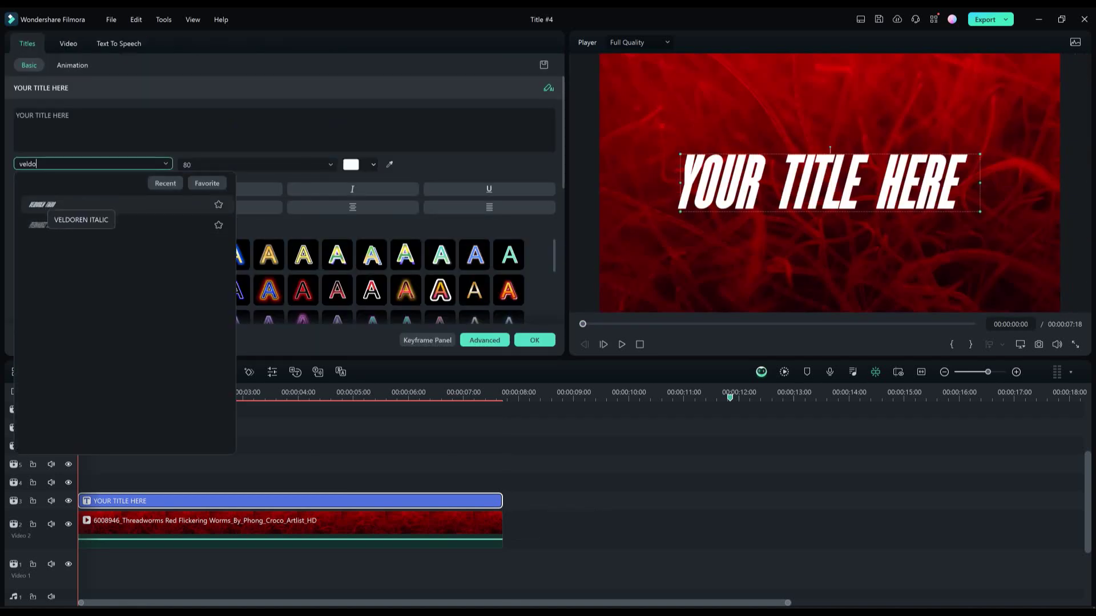
click(45, 204)
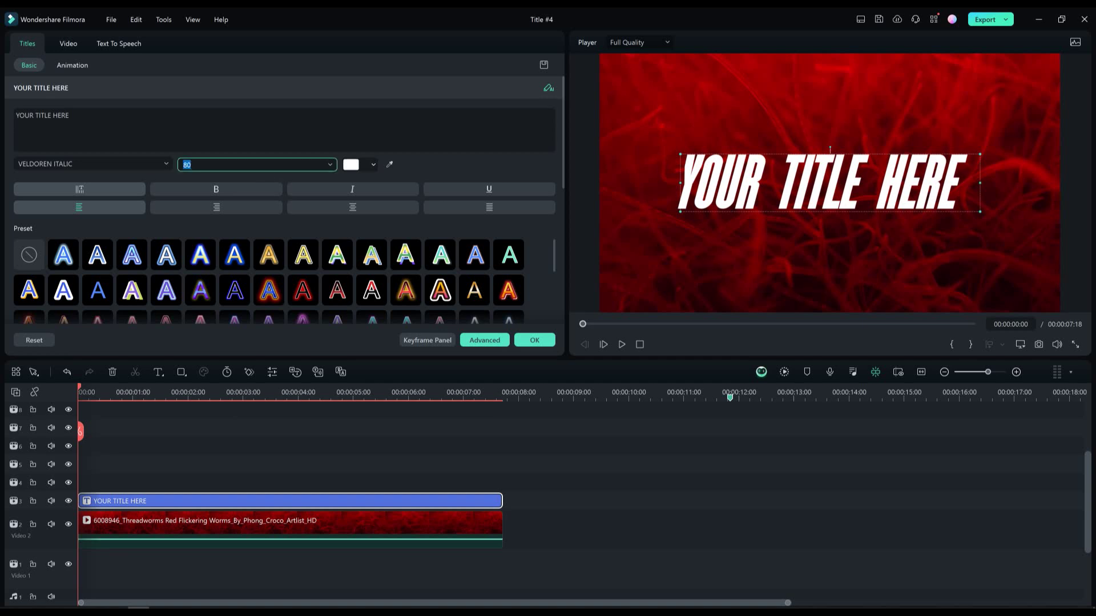
Set the red-footage title's font size to 90 and replace its text with flat Media.
key(Down)
key(Down)
key(Up)
key(Up)
key(Down)
click(70, 115)
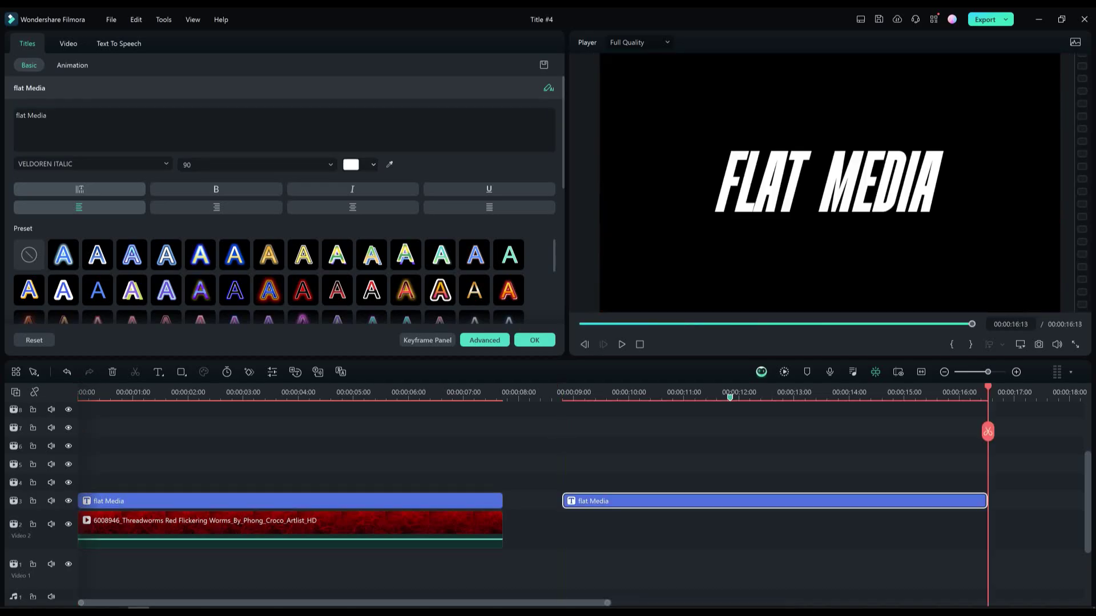
Move the duplicate flat Media title to the start of track 4 and change its text to flat.
click(611, 393)
drag(639, 500, 117, 485)
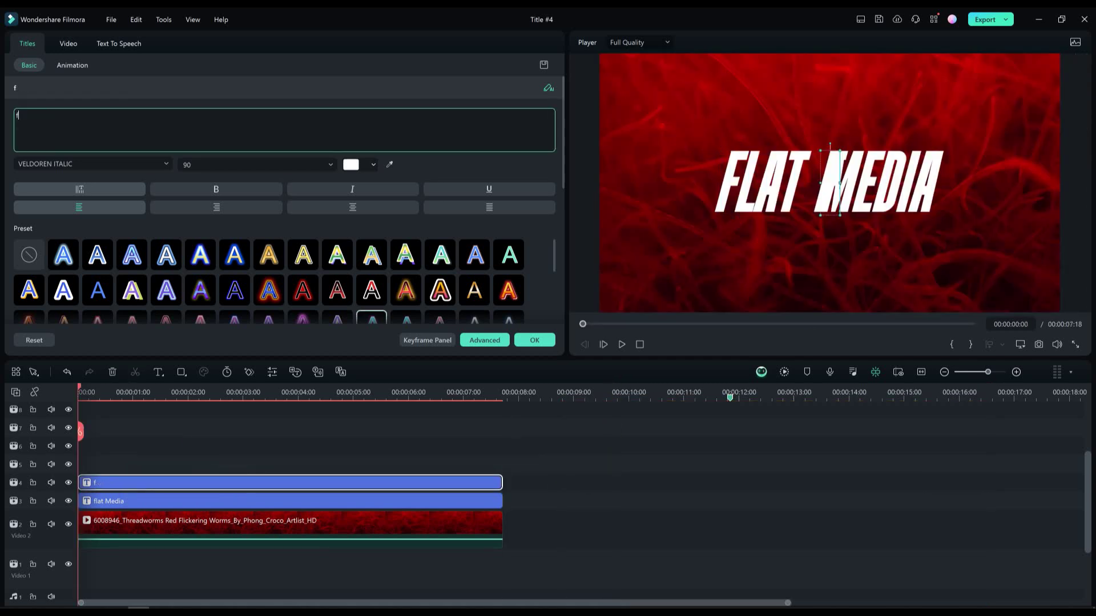
text(lat)
Align the flat title with the word FLAT in the preview and place it on track 3, beneath the flat Media title.
click(829, 234)
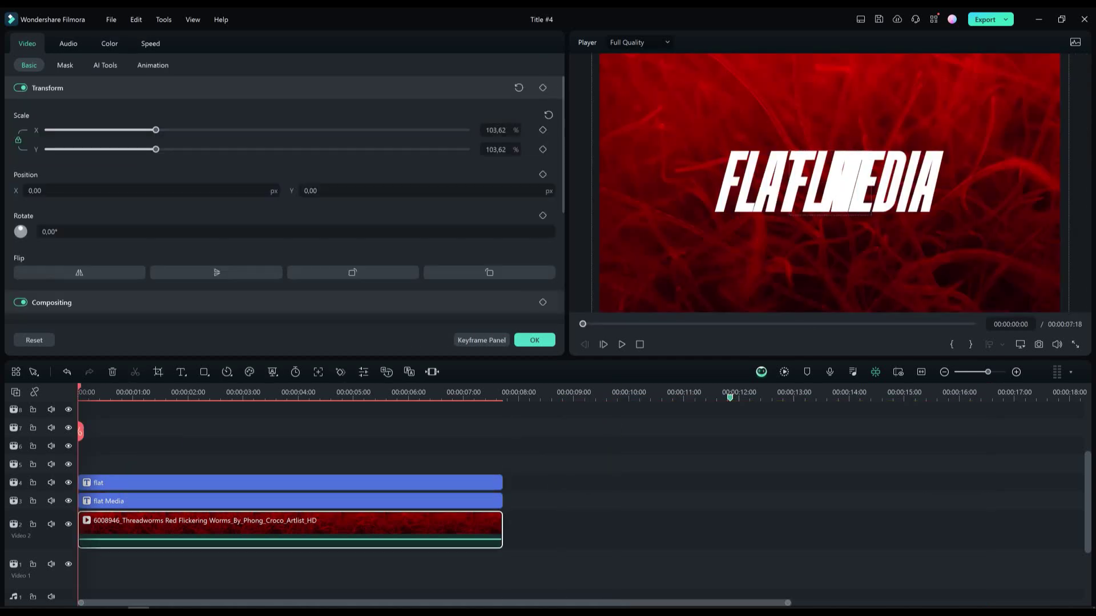
drag(829, 182, 761, 183)
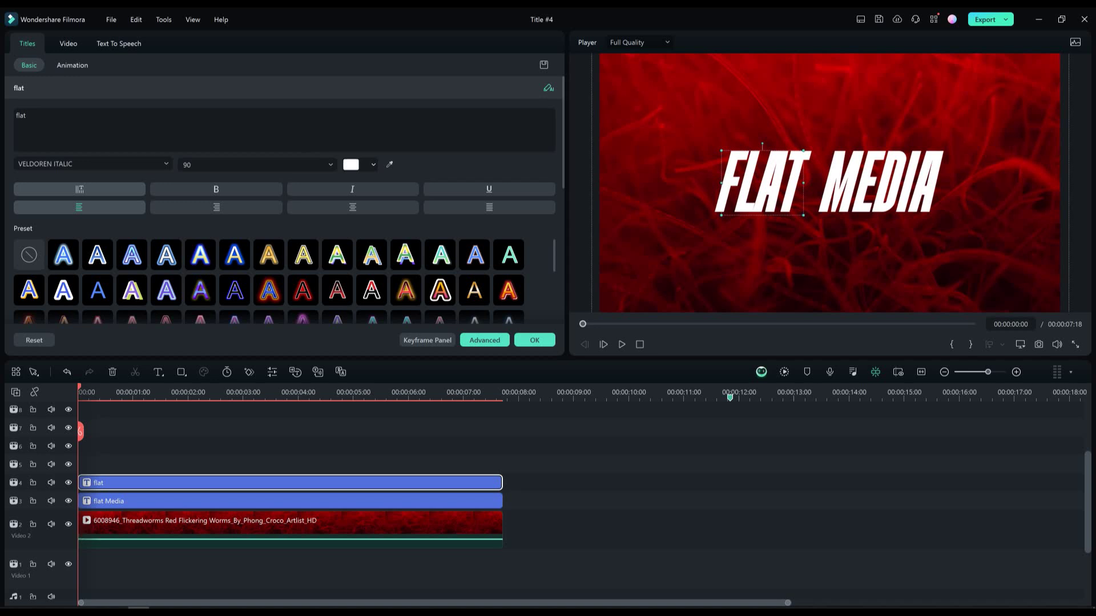
mouse_move(137, 501)
mouse_down()
mouse_move(132, 464)
mouse_move(117, 501)
mouse_up()
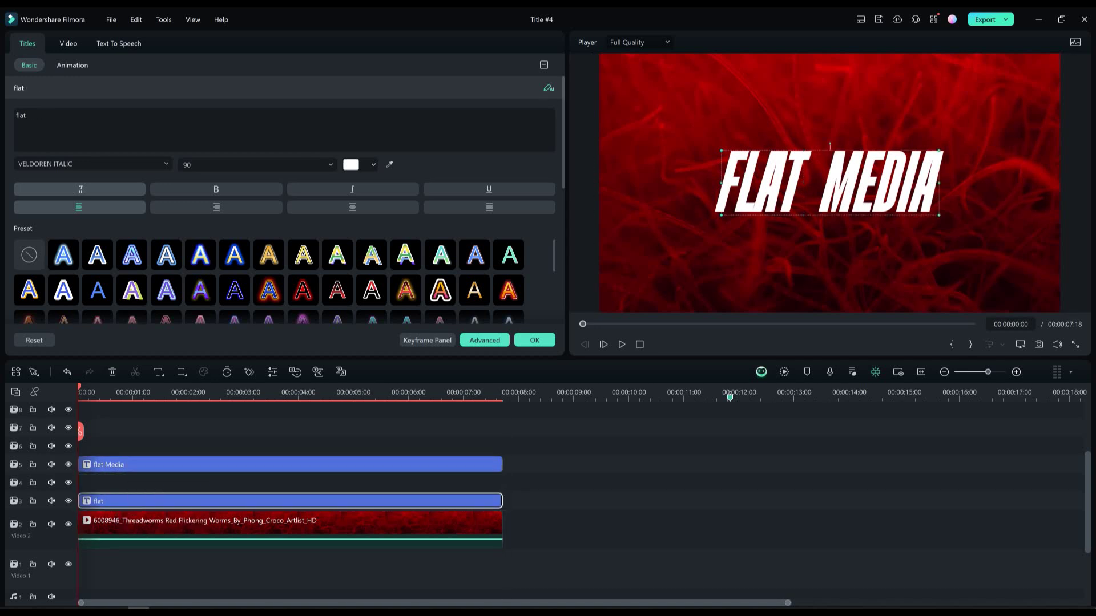
Style the flat title with the VELDOREN ITALIC Line font and the recently used yellow colour.
click(91, 163)
text(velo)
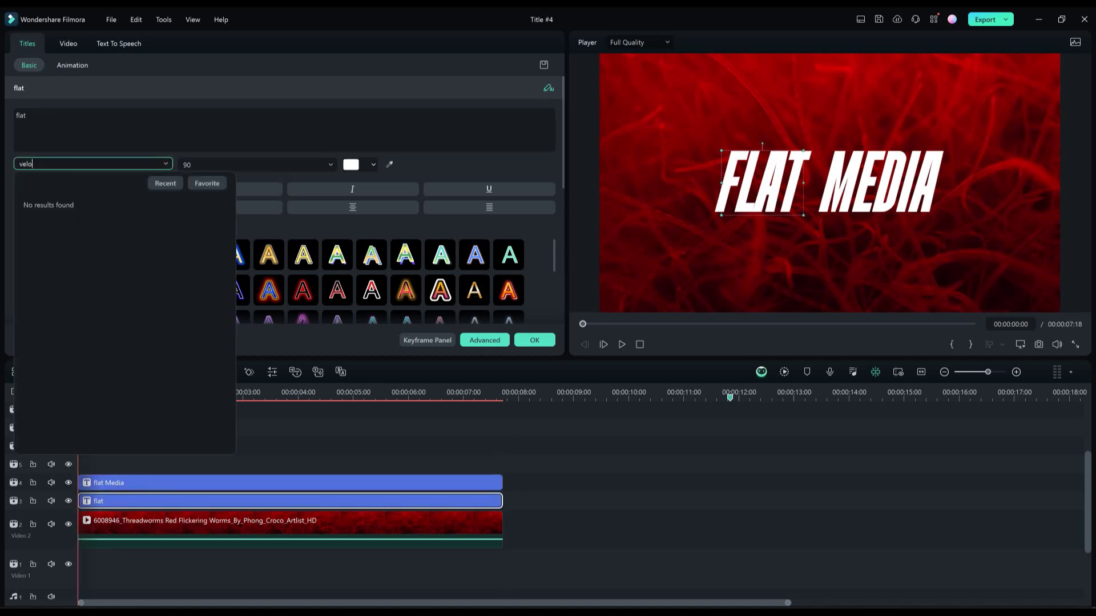
key(BackSpace)
text(d)
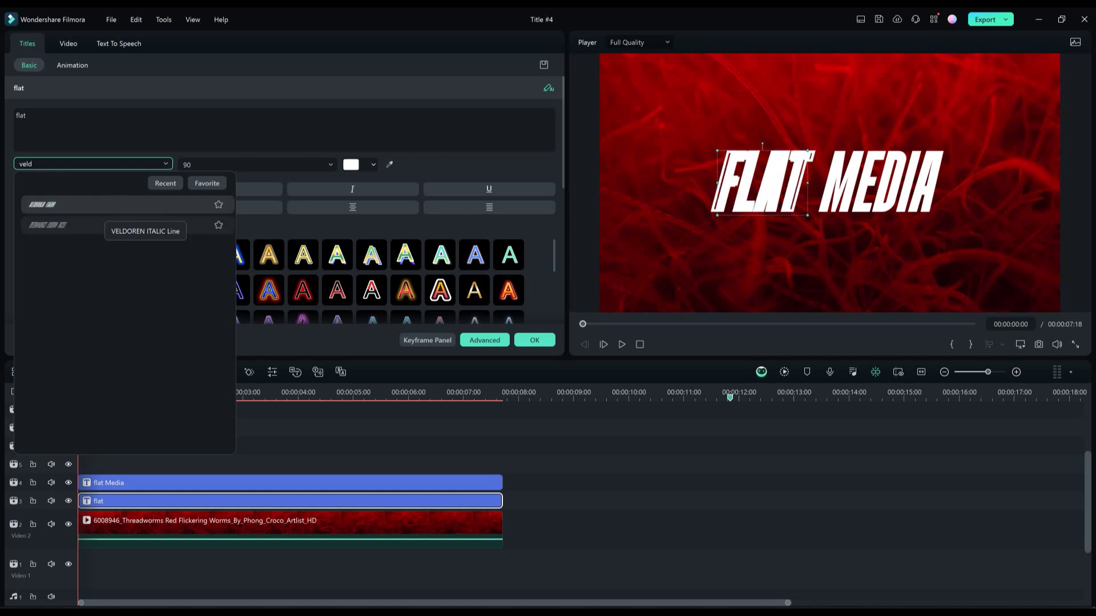
click(86, 225)
click(360, 164)
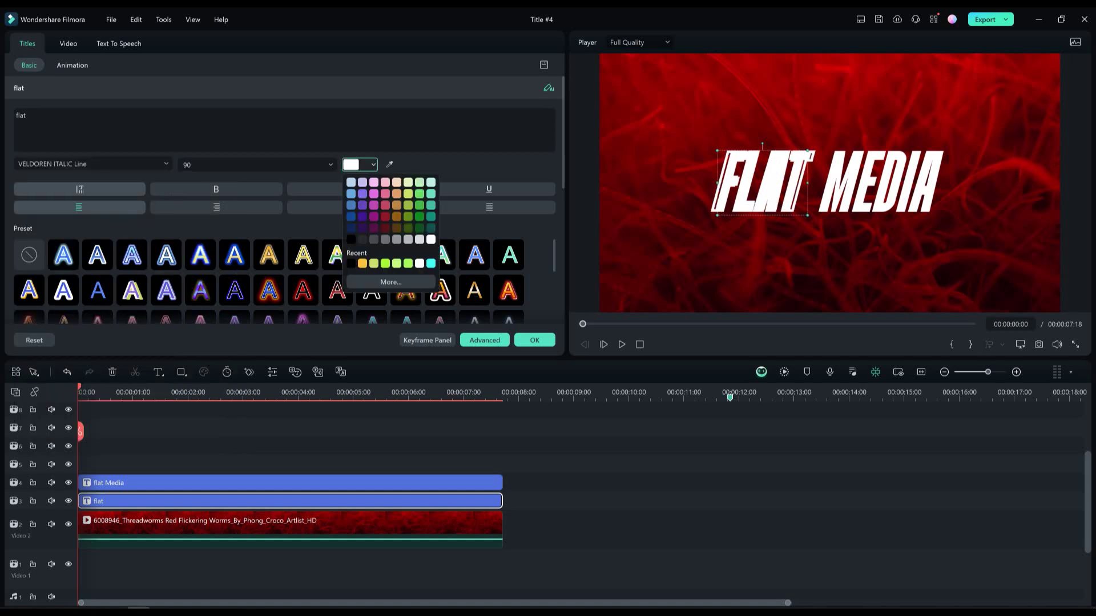
click(362, 263)
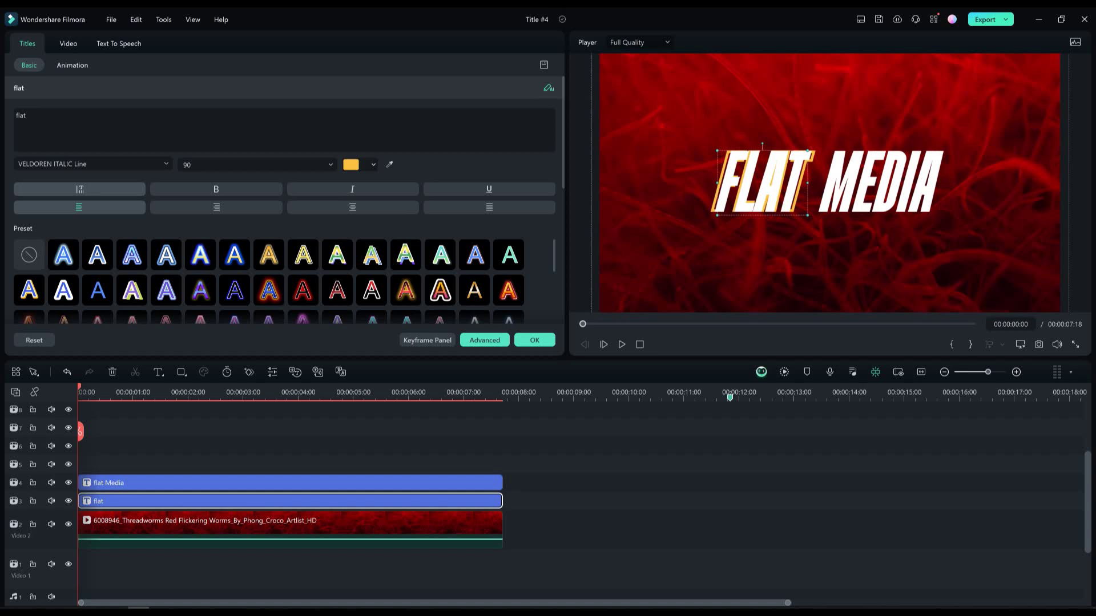
Enlarge the yellow outlined flat title to size 108 and centre it behind the white word FLAT.
drag(807, 215, 826, 228)
drag(770, 191, 761, 188)
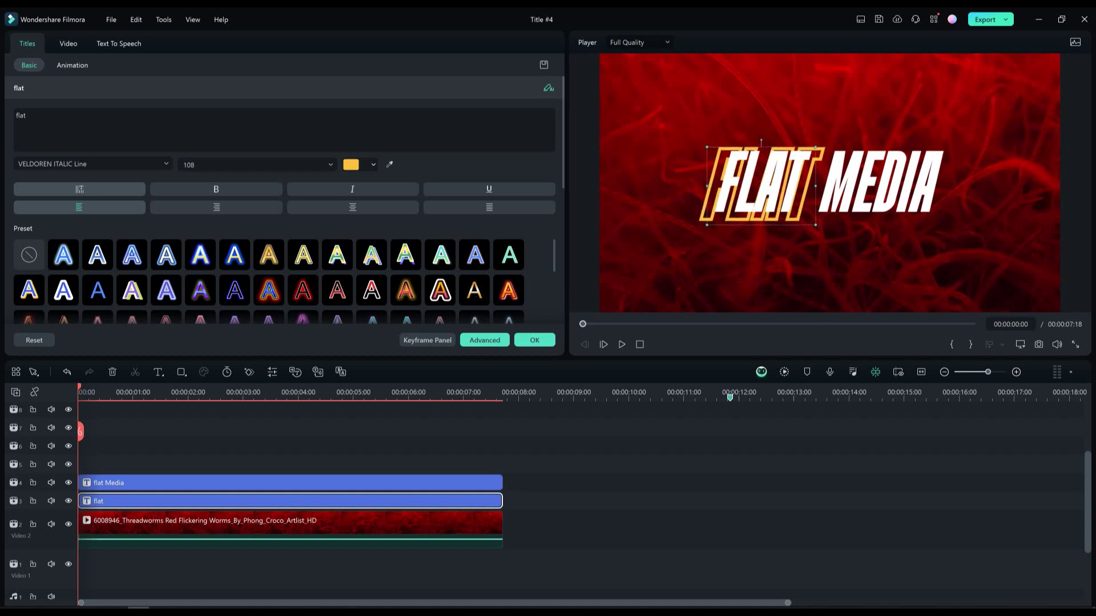
Reduce the yellow outlined flat title to size 93 and nudge it down slightly behind the word FLAT.
drag(817, 147, 806, 155)
key(Down)
key(Down)
key(Down)
key(Down)
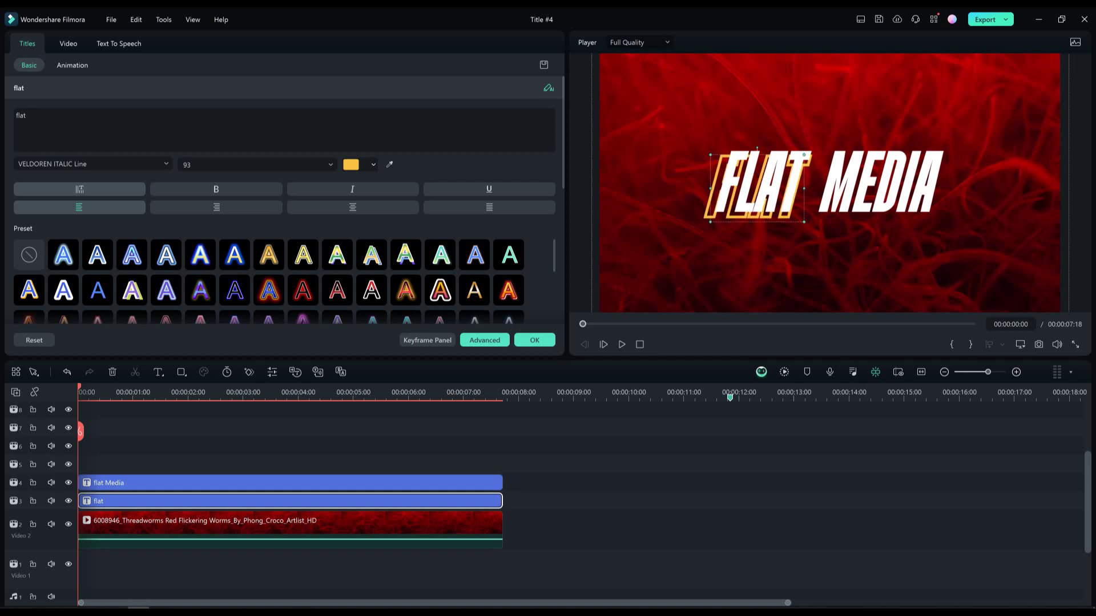
Duplicate the flat Media title and place the copy at the start of track 5.
click(290, 483)
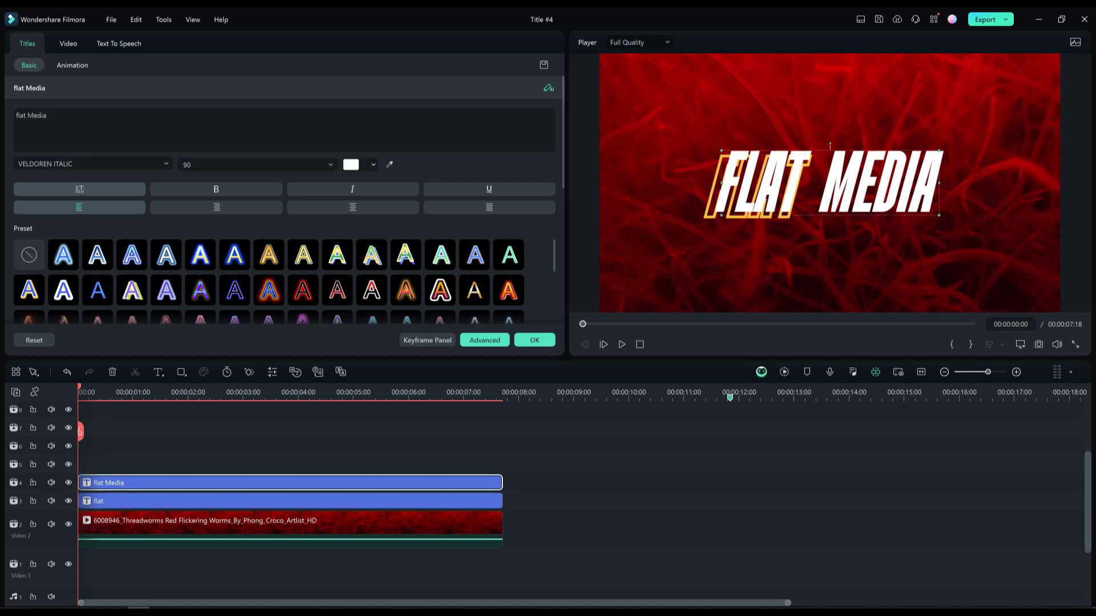
click(541, 392)
key(ctrl+v)
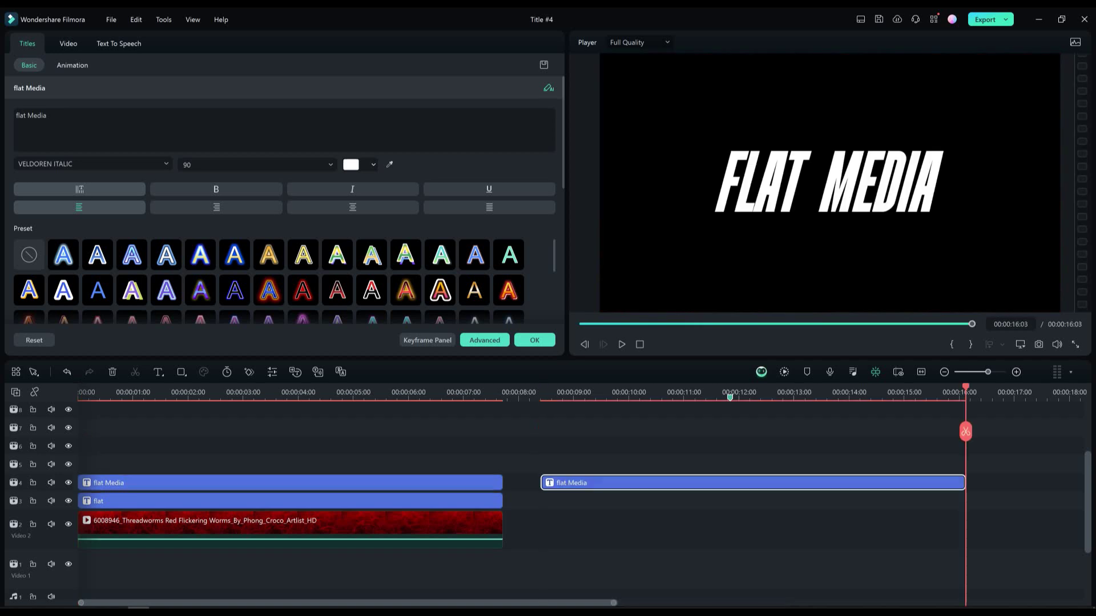
drag(571, 483, 109, 465)
click(232, 392)
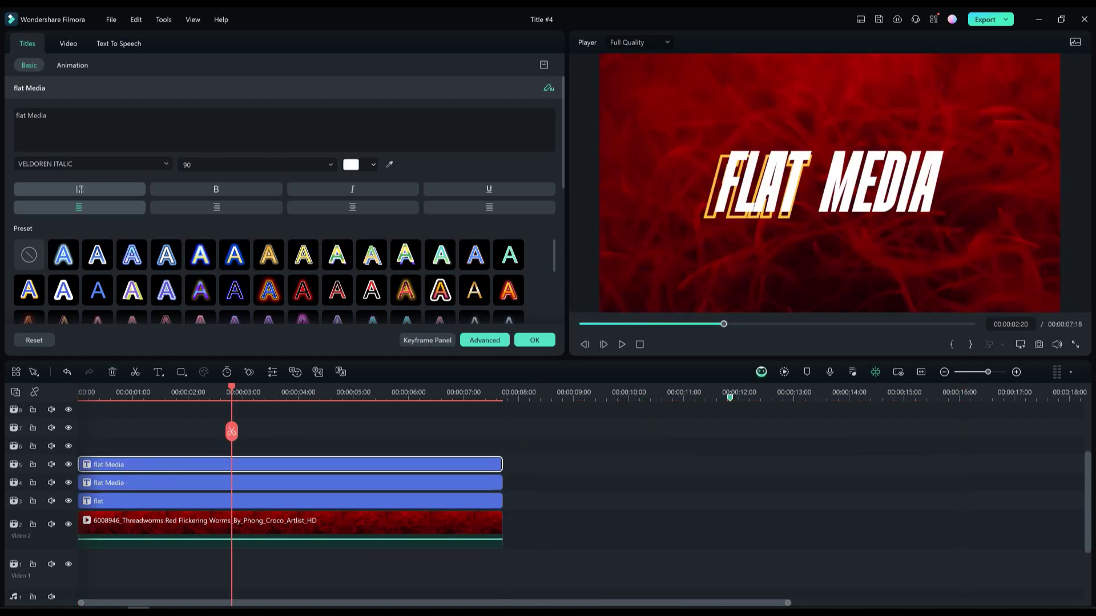
Change the track 5 title's text to media and adjust its font size.
triple_click(30, 115)
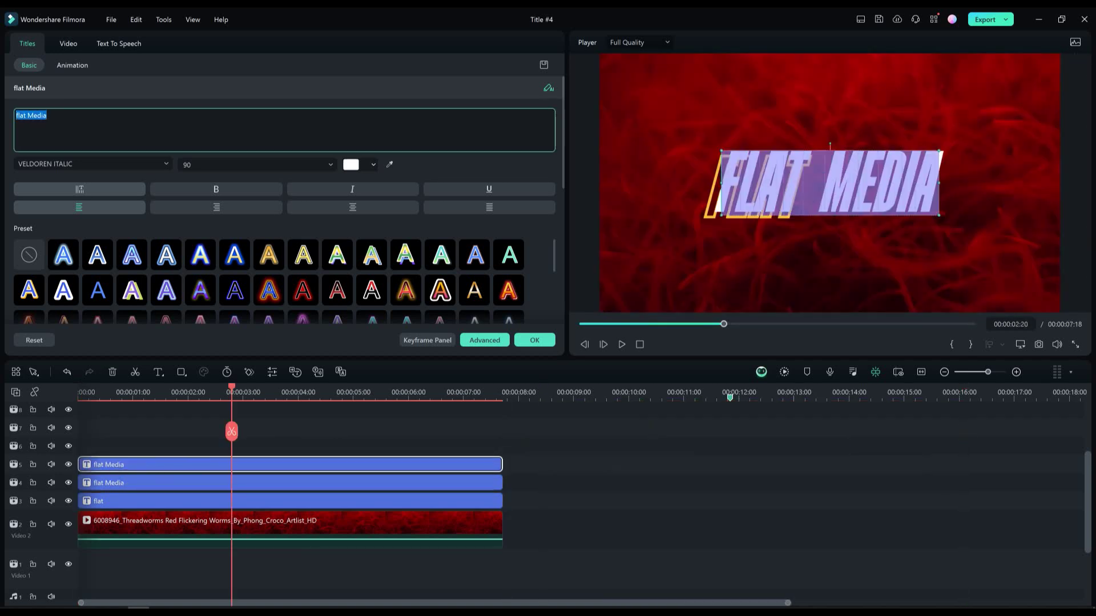
text(med)
click(254, 165)
scroll(254, 164, up, 3)
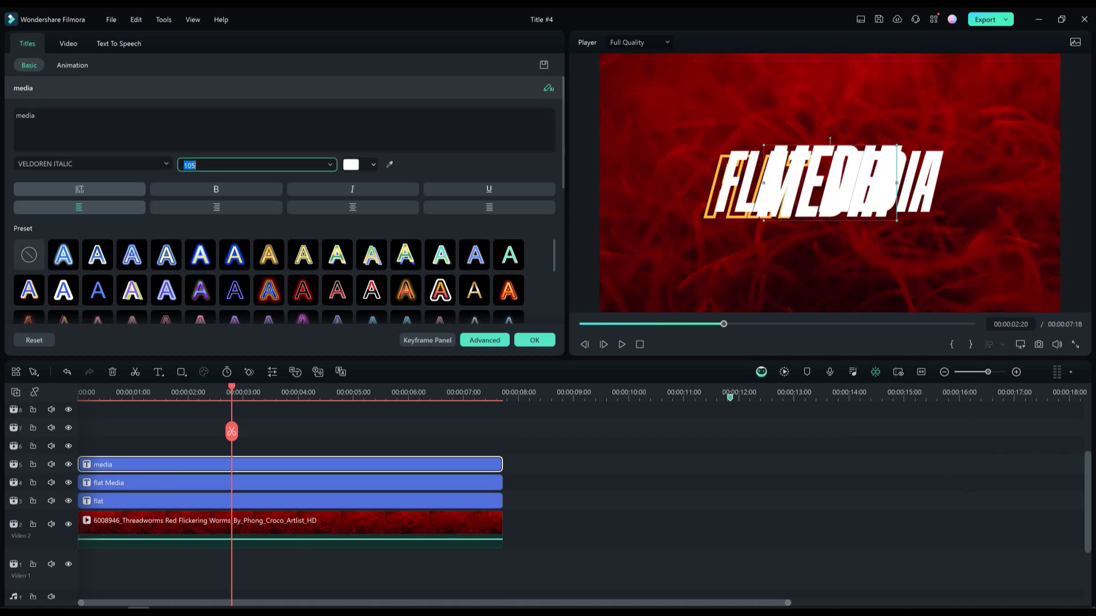
scroll(255, 165, down, 5)
Place the media title in yellow over the lower part of the word MEDIA and trim its start to about 1.7 seconds.
click(350, 165)
drag(830, 183, 879, 212)
click(987, 257)
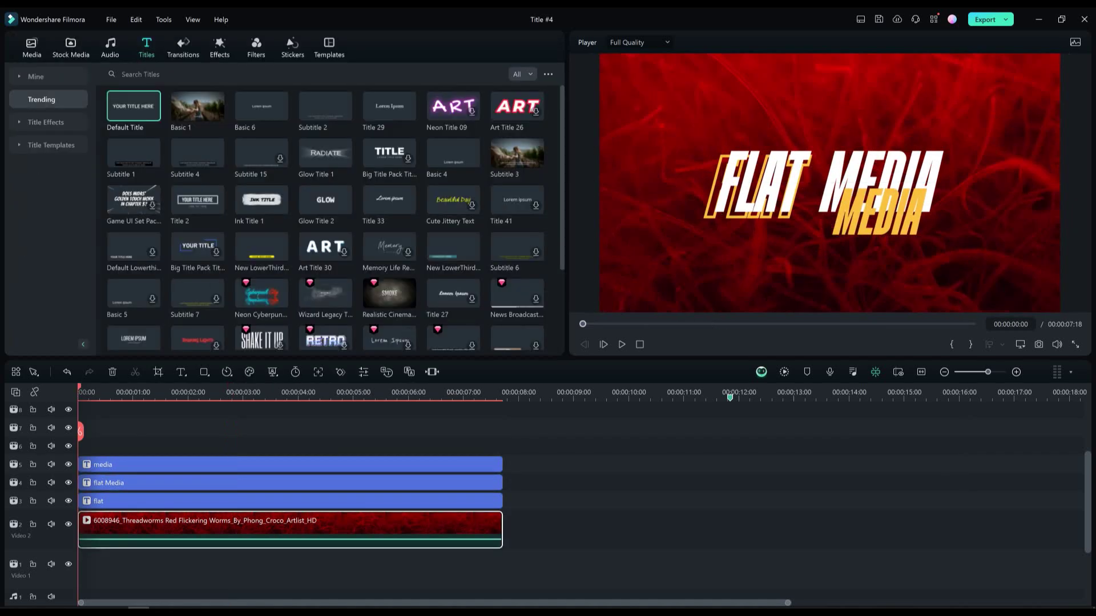
drag(171, 464, 232, 465)
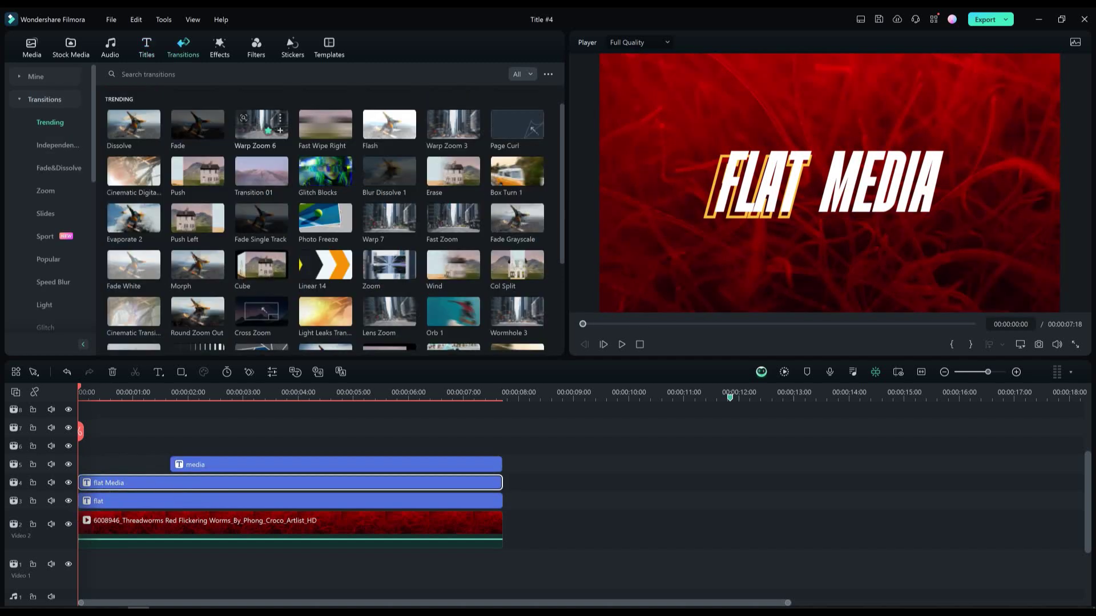
Add the Diagonal in transition to the beginnings of the flat Media and media titles and shorten both transitions.
click(120, 74)
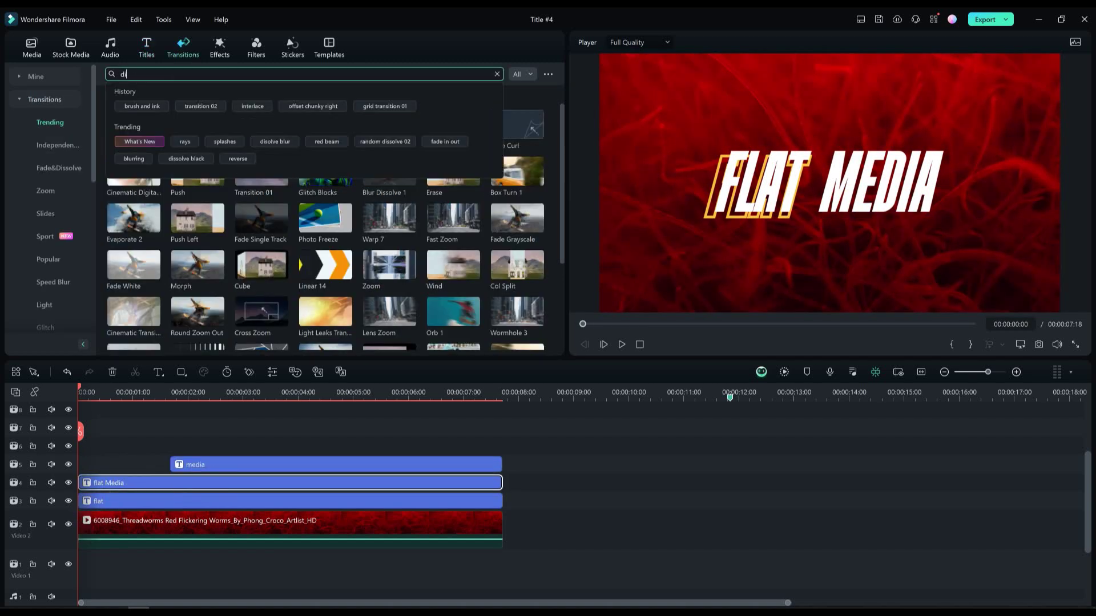
text(diagonal in)
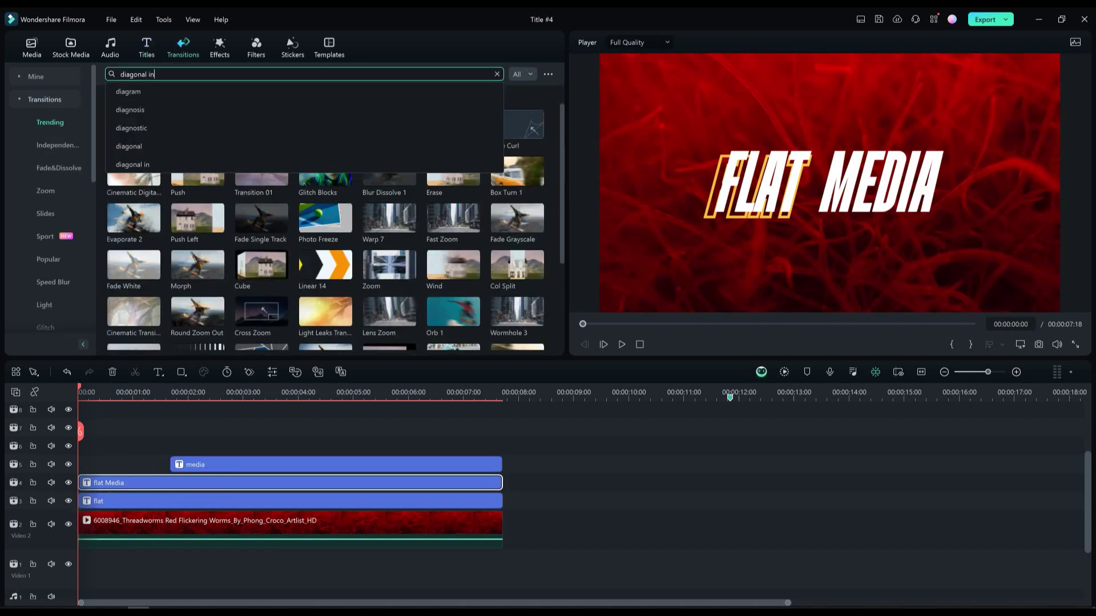
key(Return)
drag(134, 203, 127, 483)
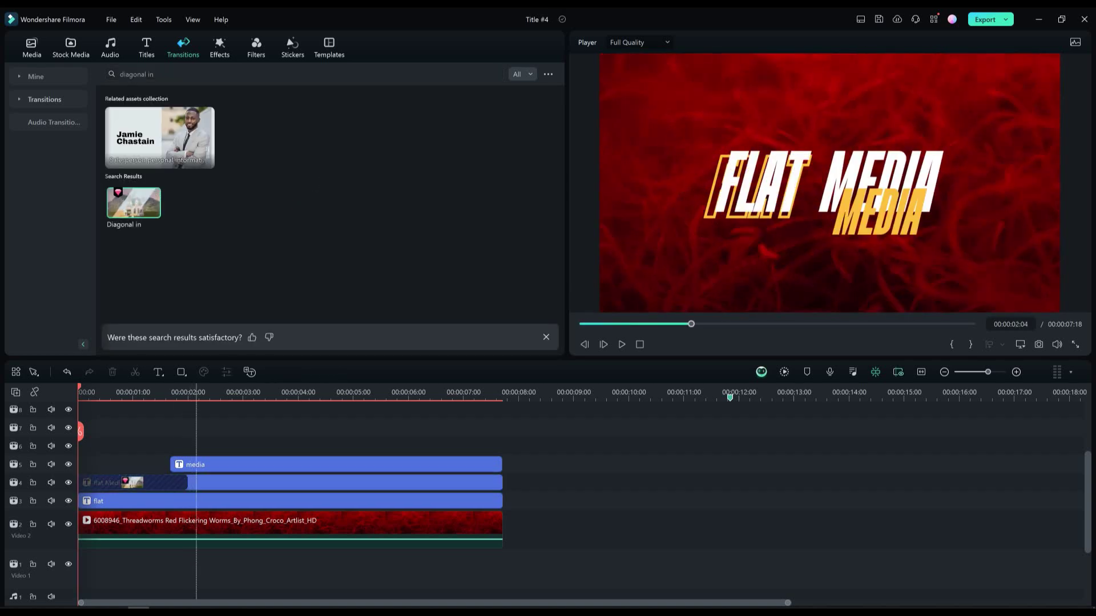
drag(205, 476, 173, 477)
drag(139, 207, 191, 477)
drag(272, 476, 223, 476)
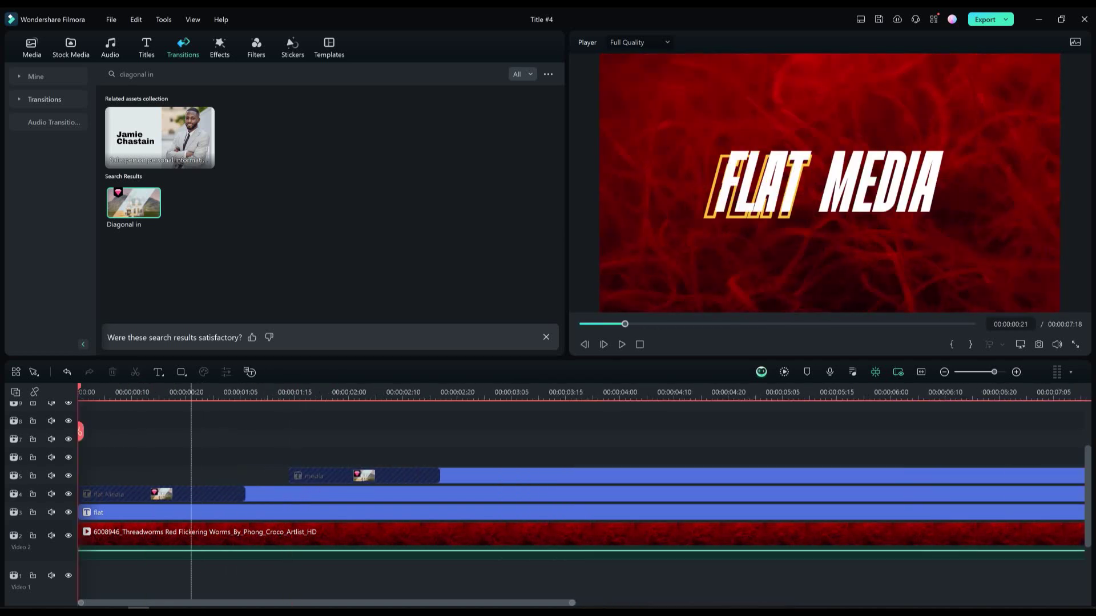
Add a Transform keyframe at the start of the outlined flat title on track 3.
double_click(191, 512)
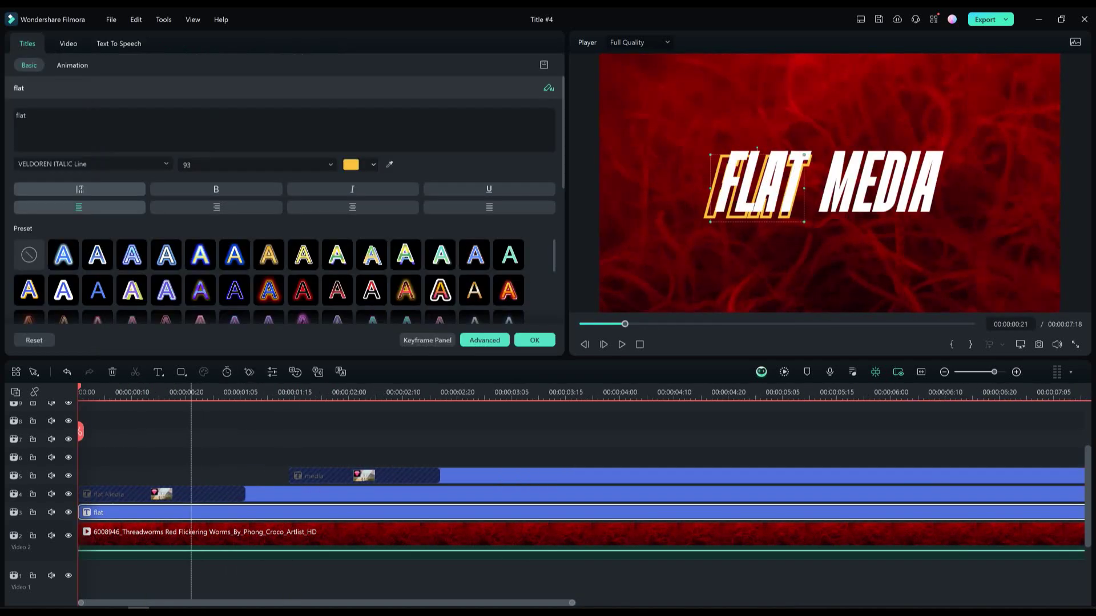
click(68, 43)
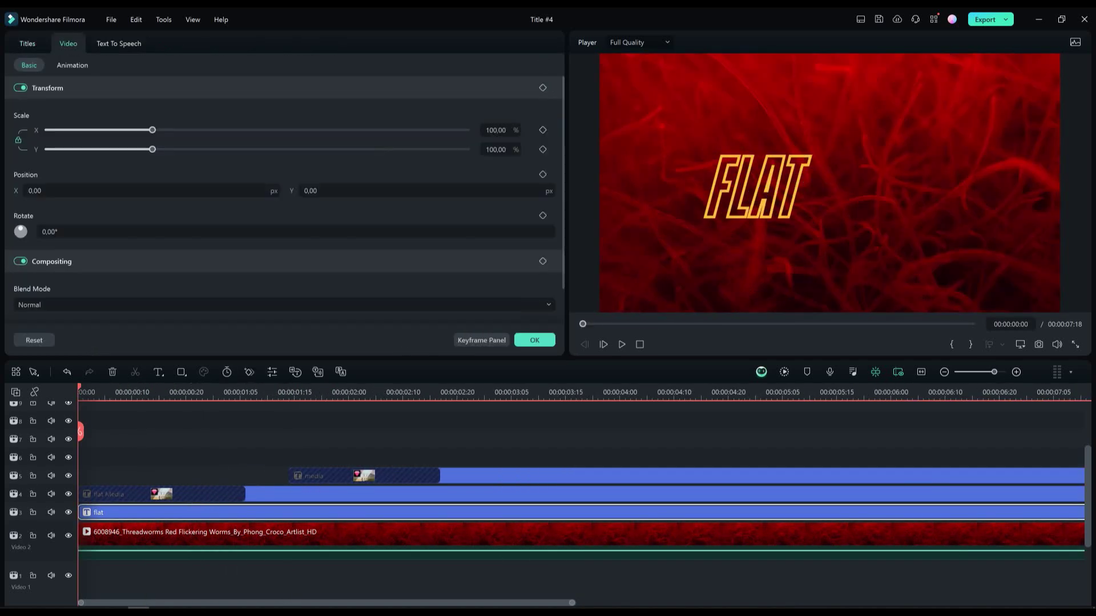
click(47, 88)
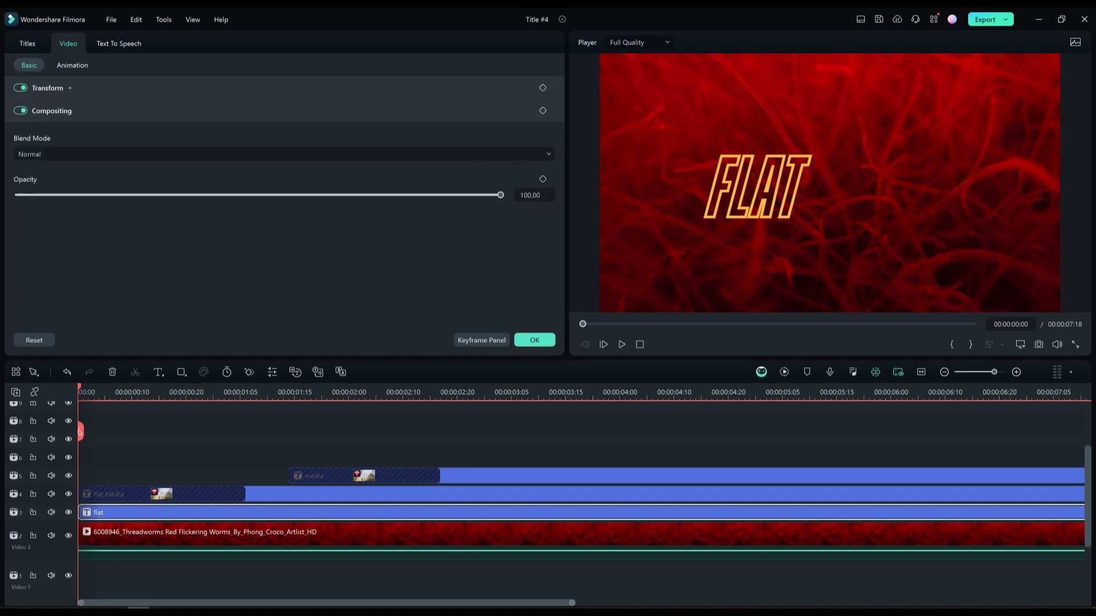
click(542, 88)
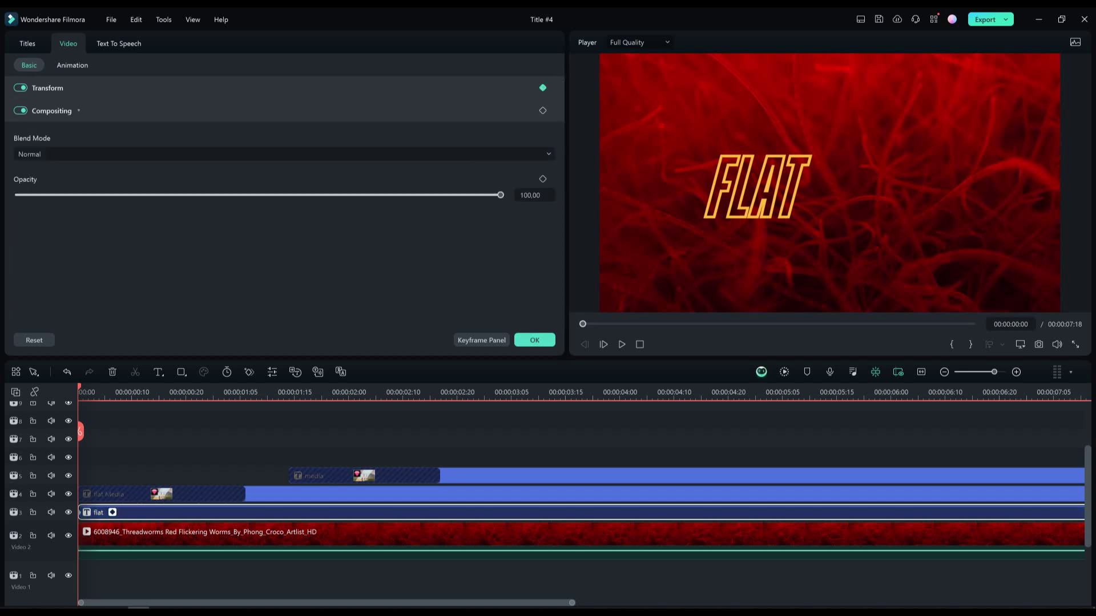
At the flat title's first keyframe, set the scale to 63.85% and the X position to 1495 px.
click(47, 88)
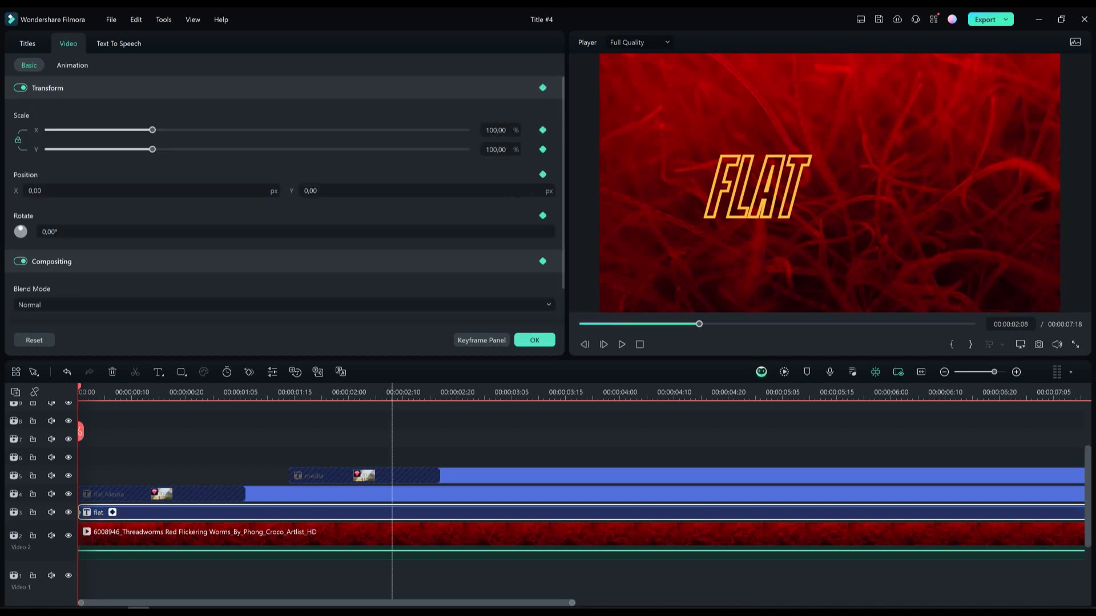
scroll(797, 396, down, 3)
key(Home)
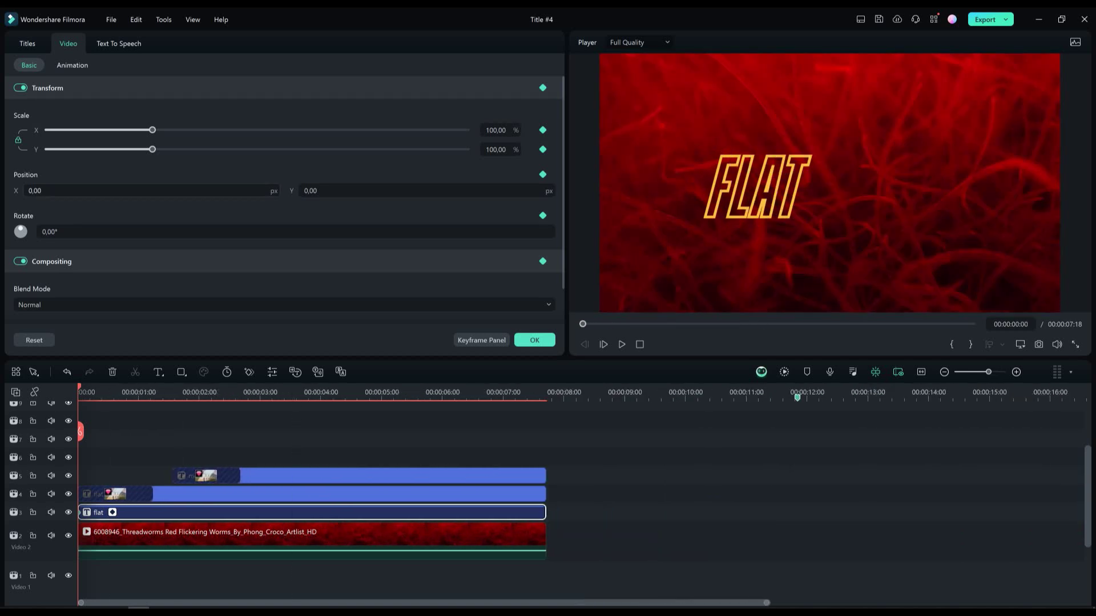
drag(35, 190, 885, 191)
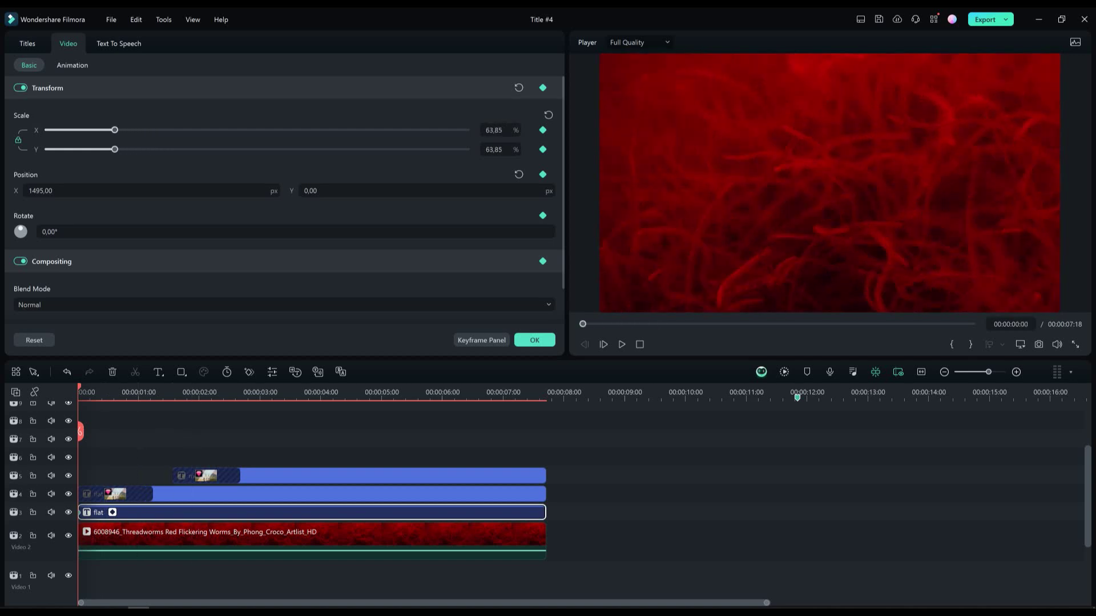
Move the flat title's first keyframe to about 0.7 seconds on the timeline.
key(space)
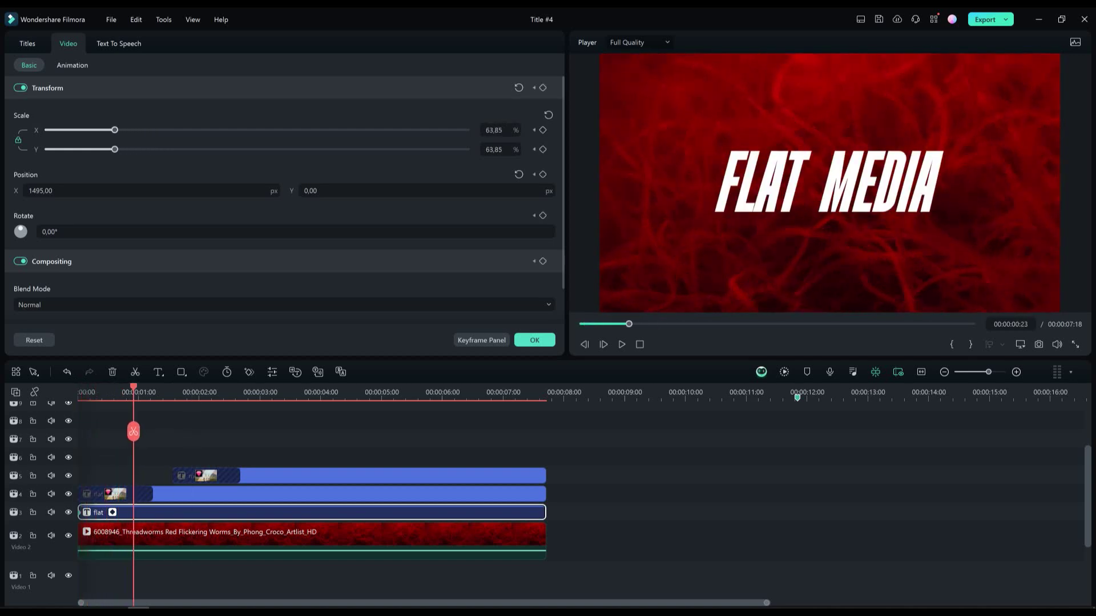
drag(182, 392, 79, 392)
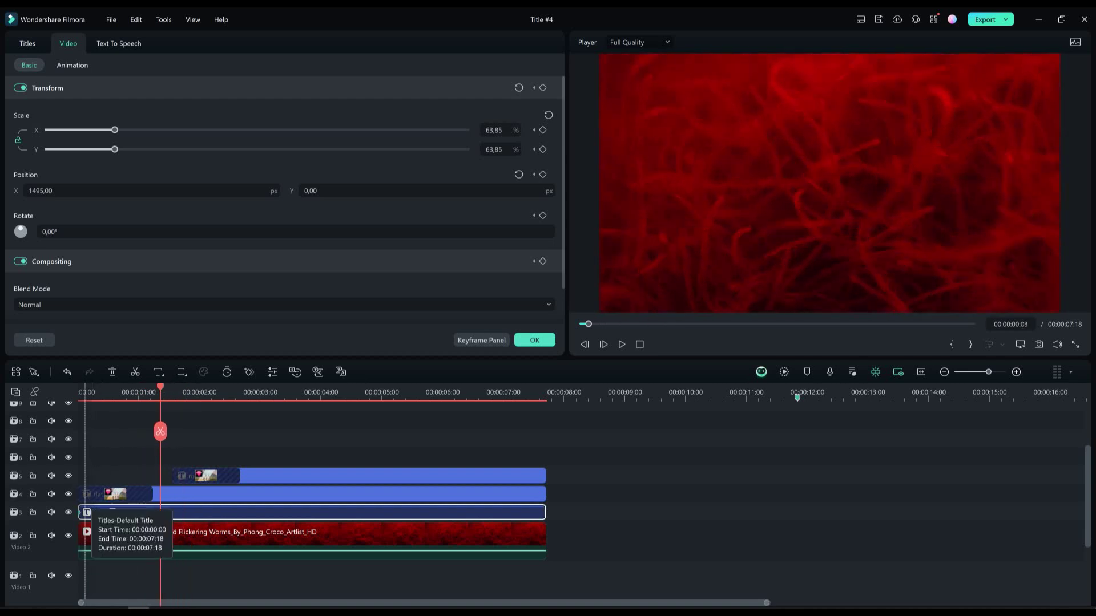
drag(80, 512, 118, 511)
Reset the flat title's Transform to its defaults at 00:00:02:09 as the second keyframe of the slide-in.
key(space)
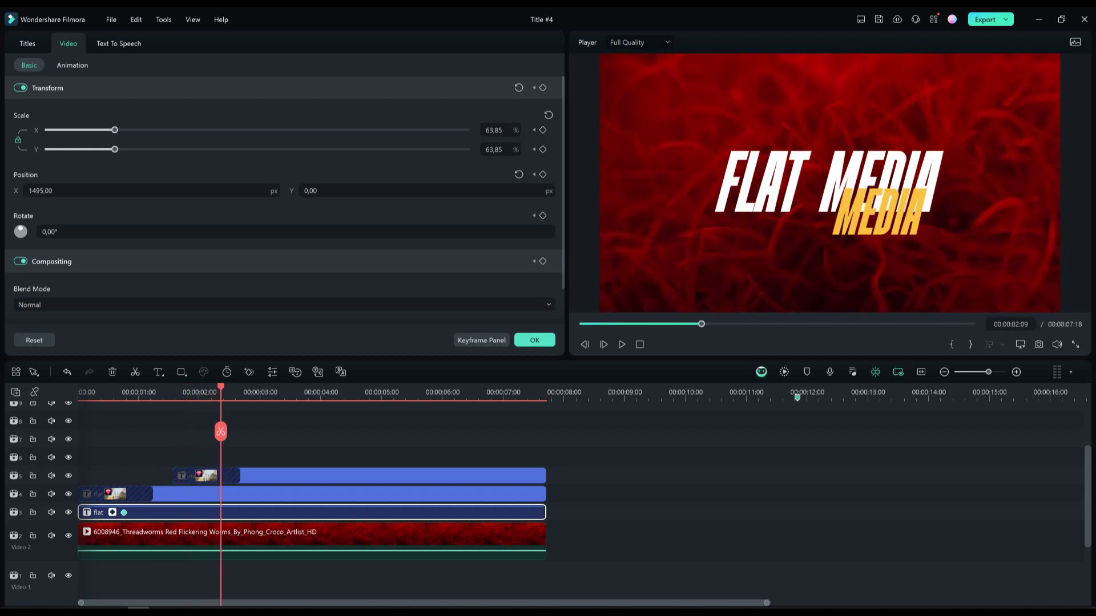
click(519, 174)
click(519, 88)
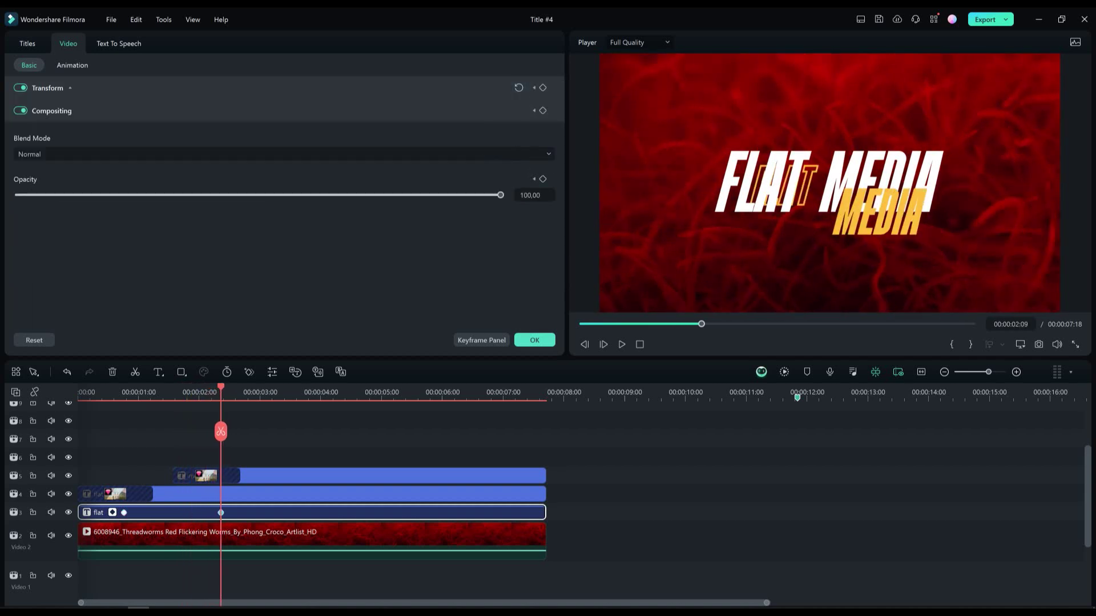
click(518, 88)
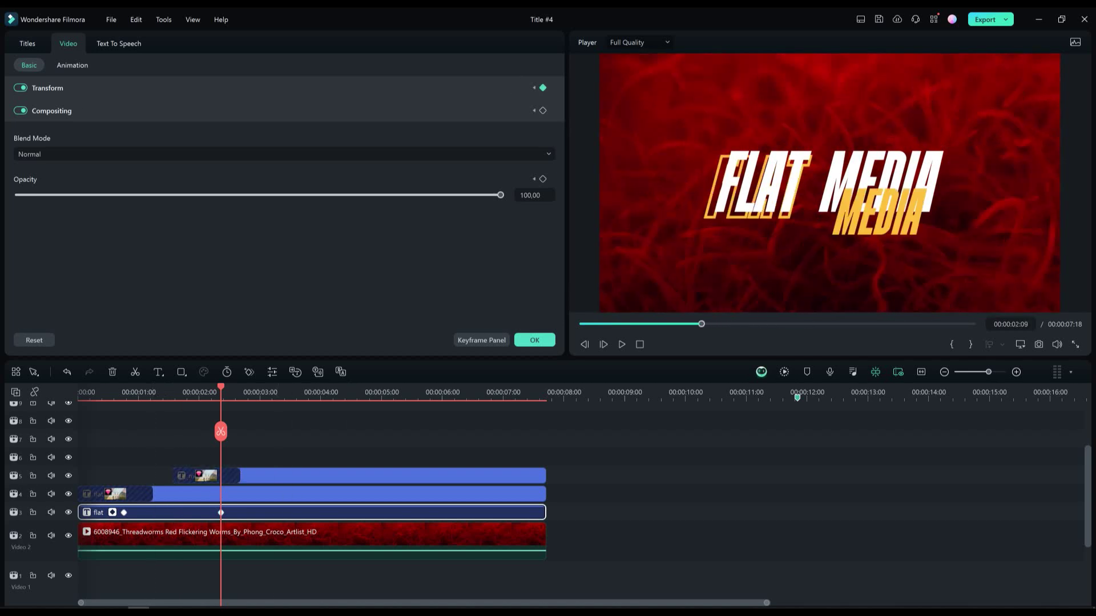
Open the flat title's keyframe graph and select its Transform keyframes.
click(133, 392)
click(27, 43)
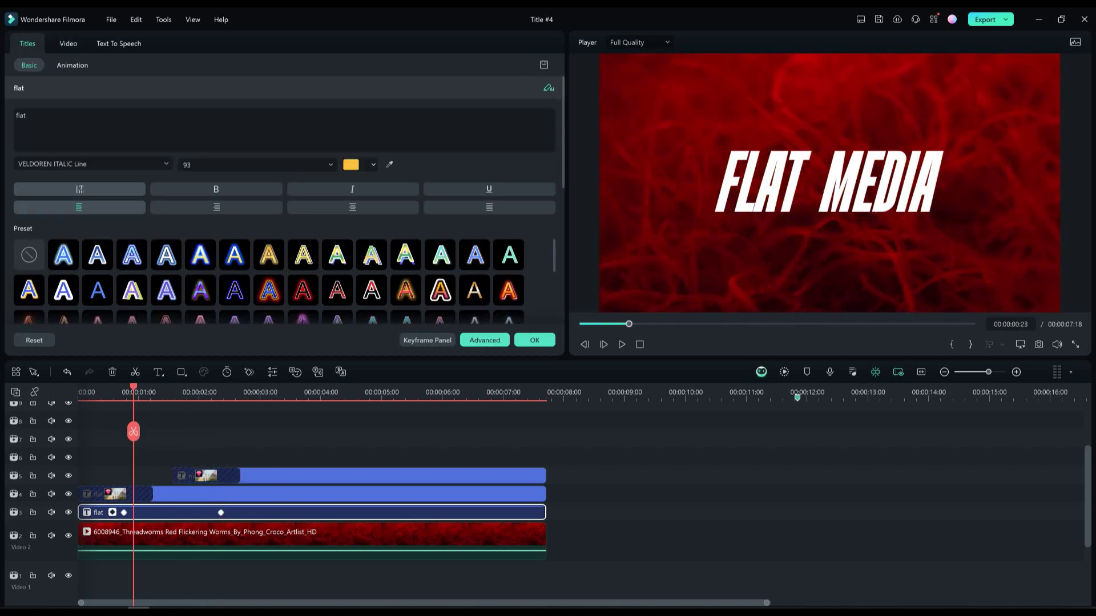
double_click(220, 512)
drag(493, 283, 335, 272)
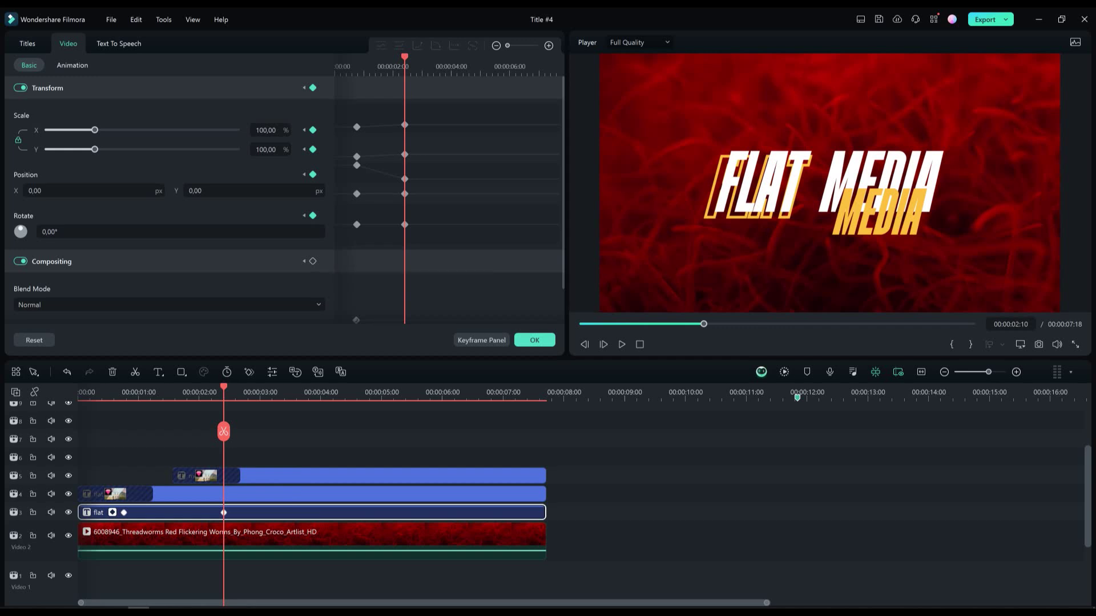
drag(457, 249, 334, 99)
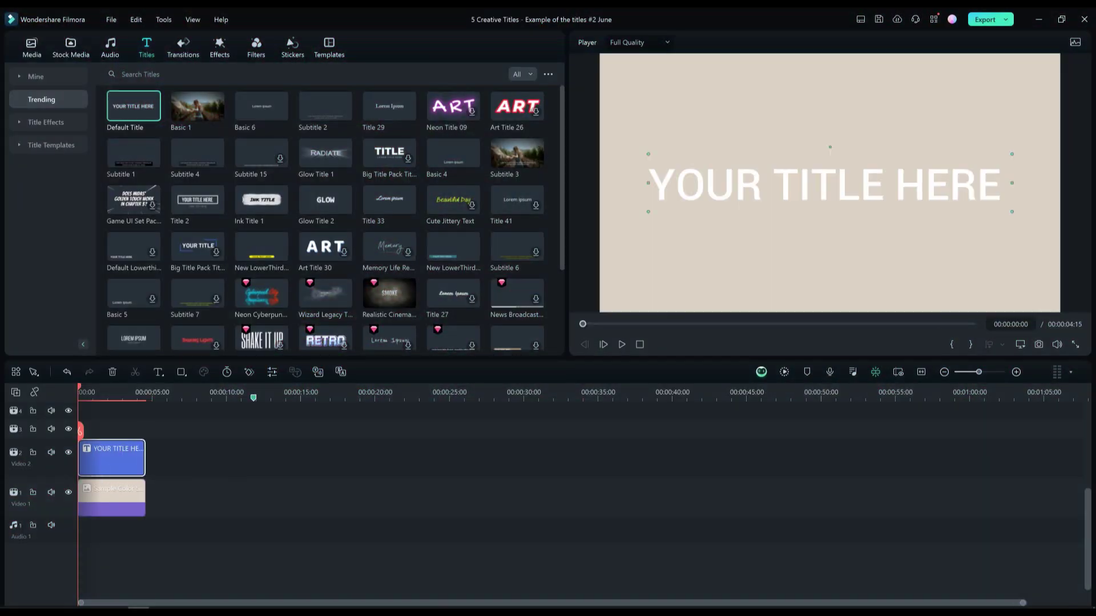
Set the title over the beige background to the Mairo font and change its text to Flat Media.
key(alt+e)
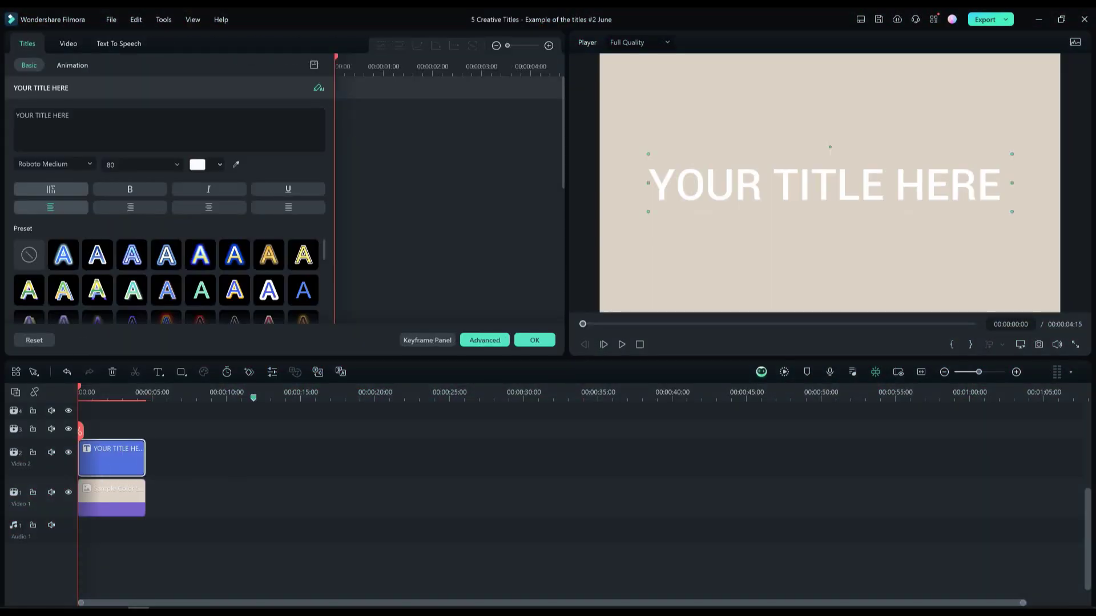
click(54, 164)
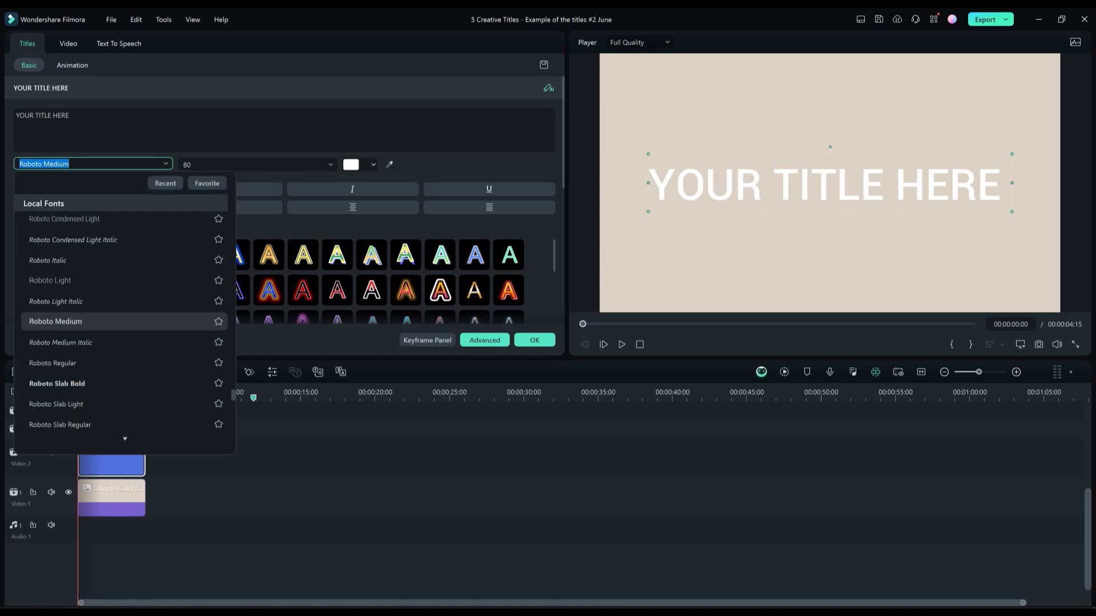
text(mairo)
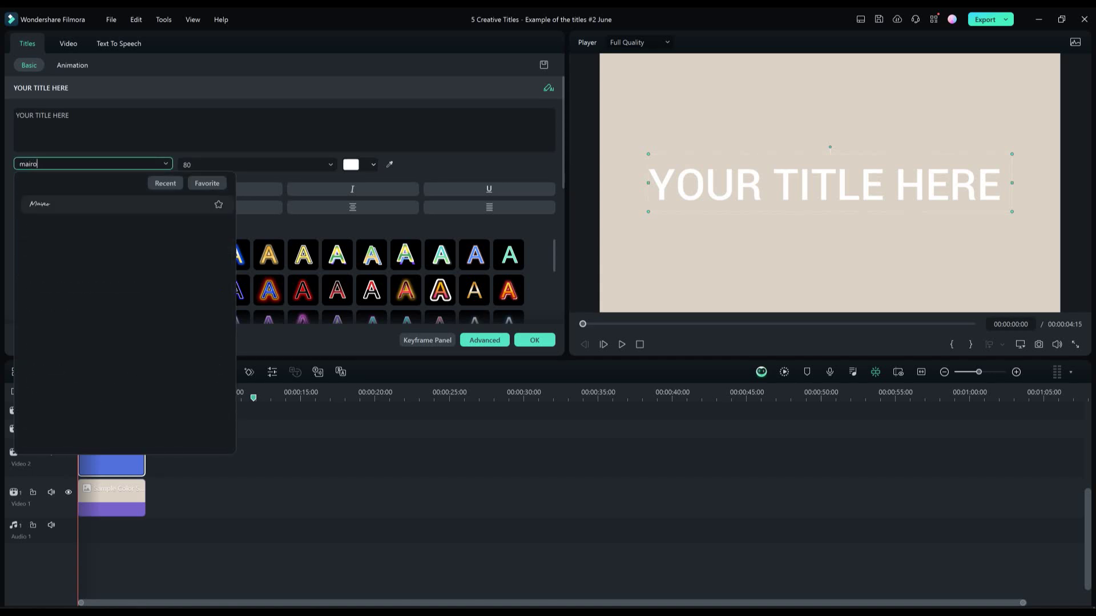
click(55, 207)
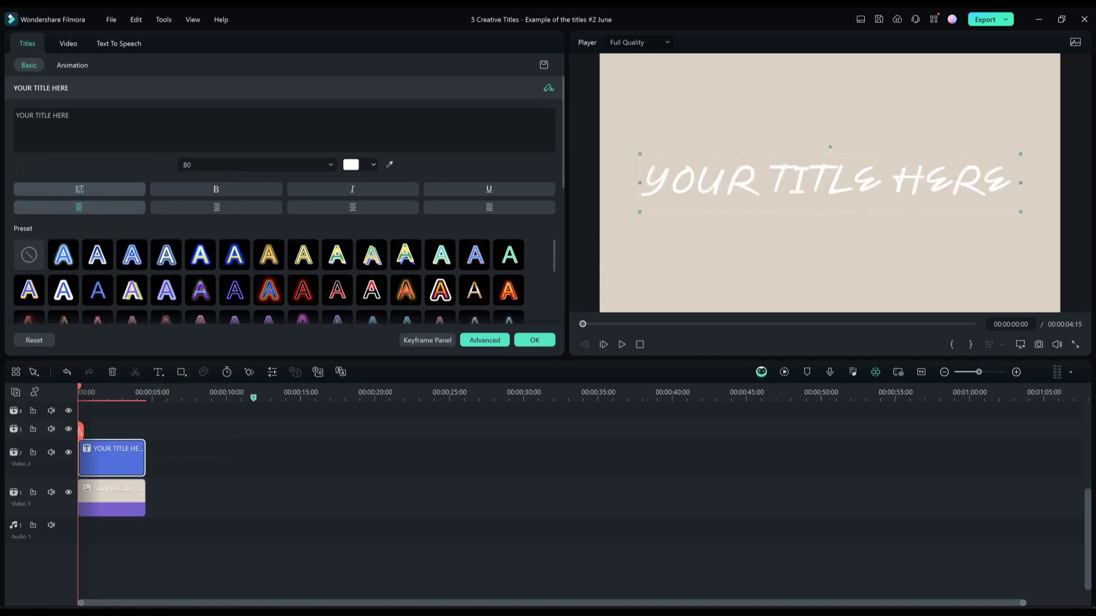
drag(71, 115, 16, 115)
text(Fl)
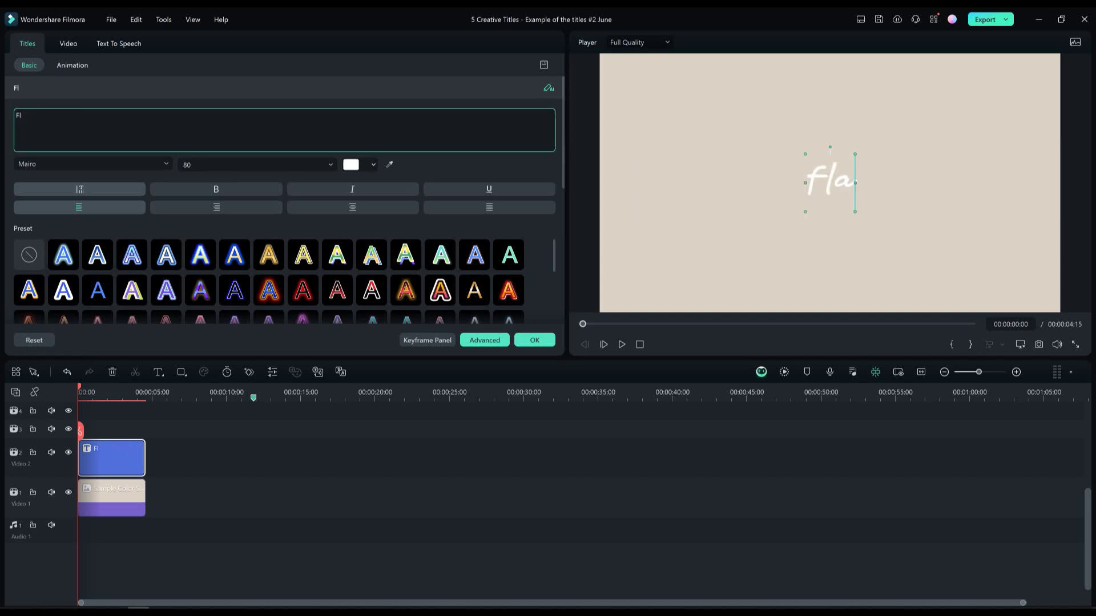
text(at Media)
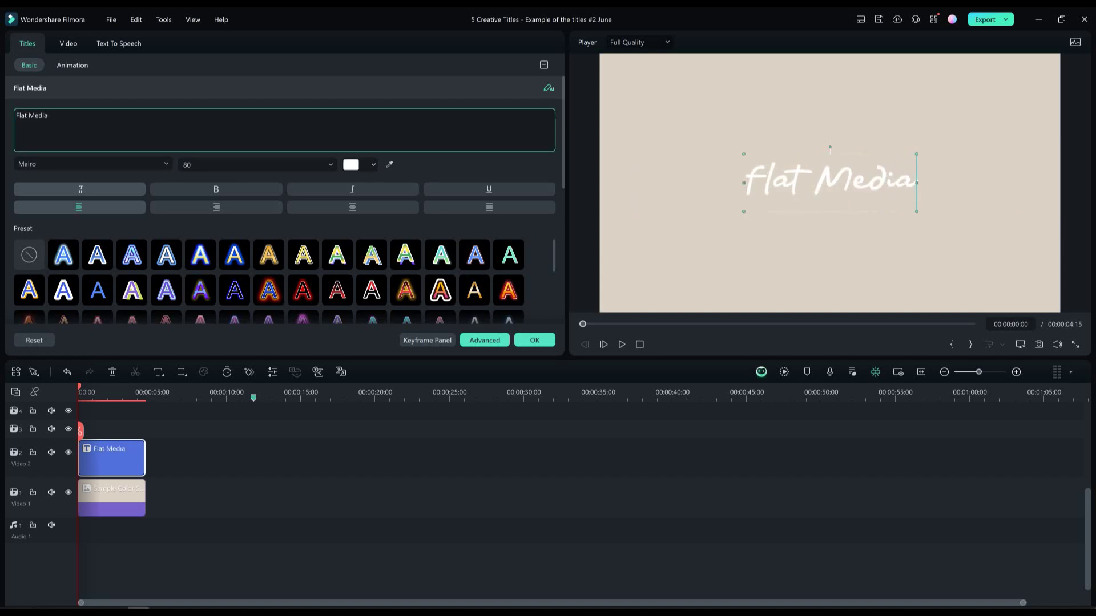
Colour the Flat Media title yellow and open it in Advanced Text Edit.
click(374, 164)
click(406, 205)
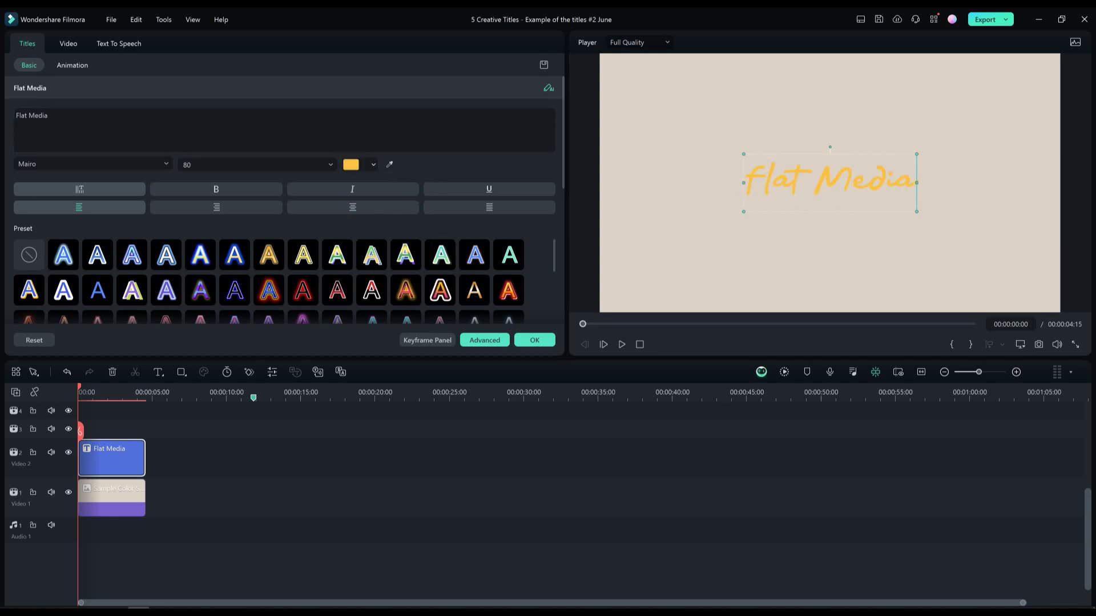
click(483, 340)
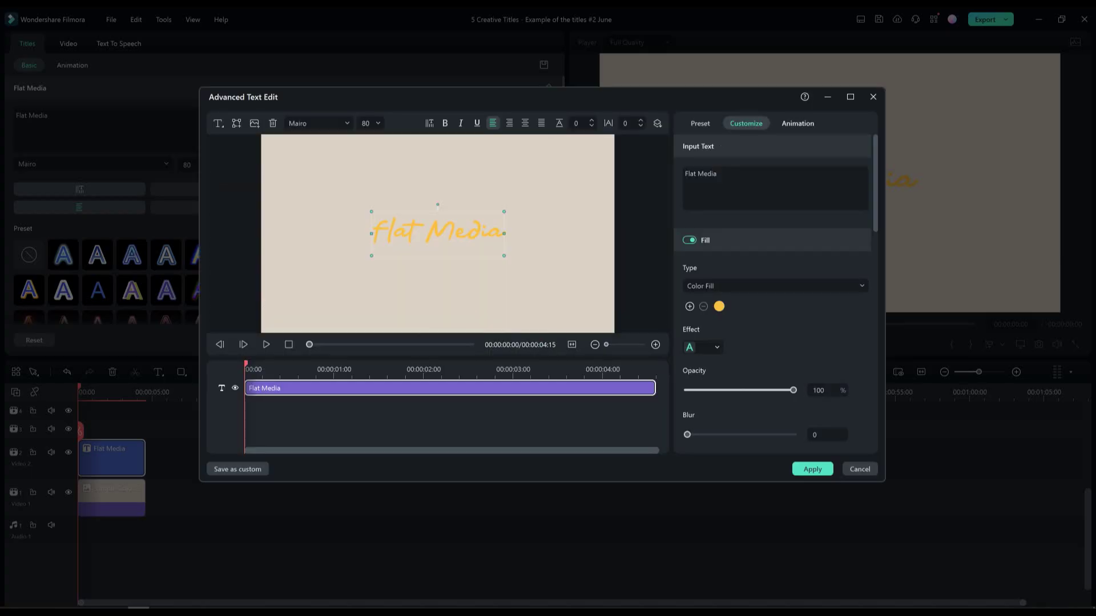
Give the Flat Media title the "Green W..." loop animation with a single loop speed of 5.00 s and apply it.
click(797, 123)
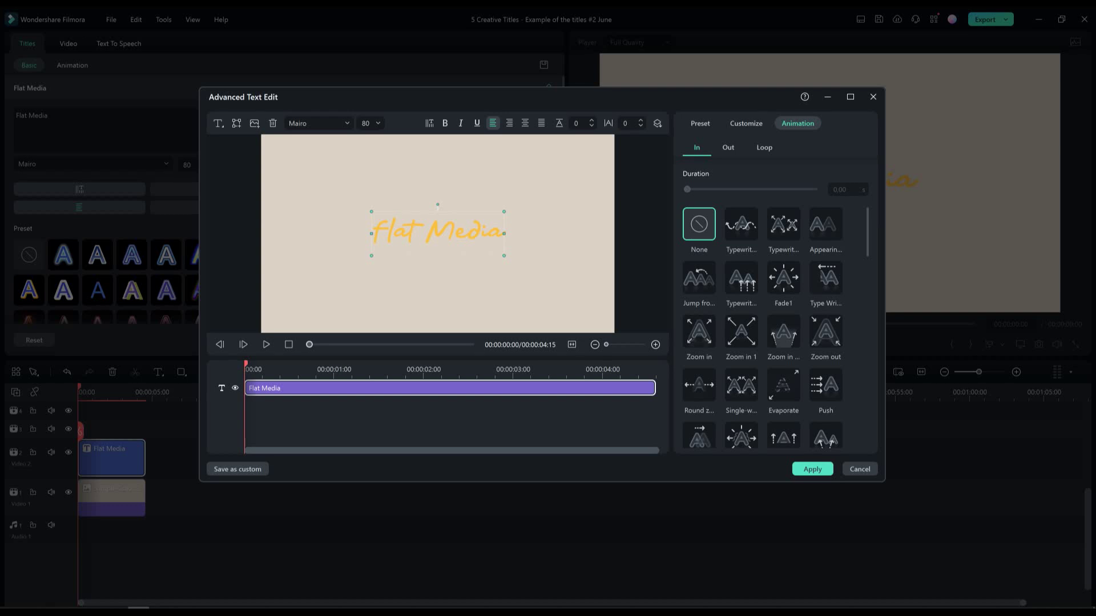
click(764, 147)
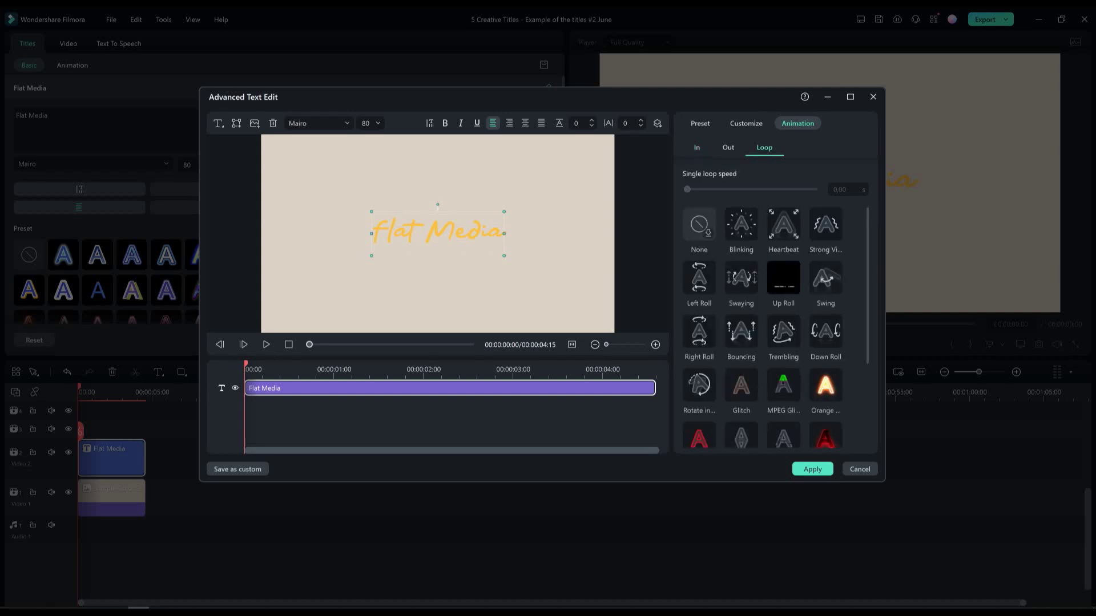
scroll(762, 328, down, 3)
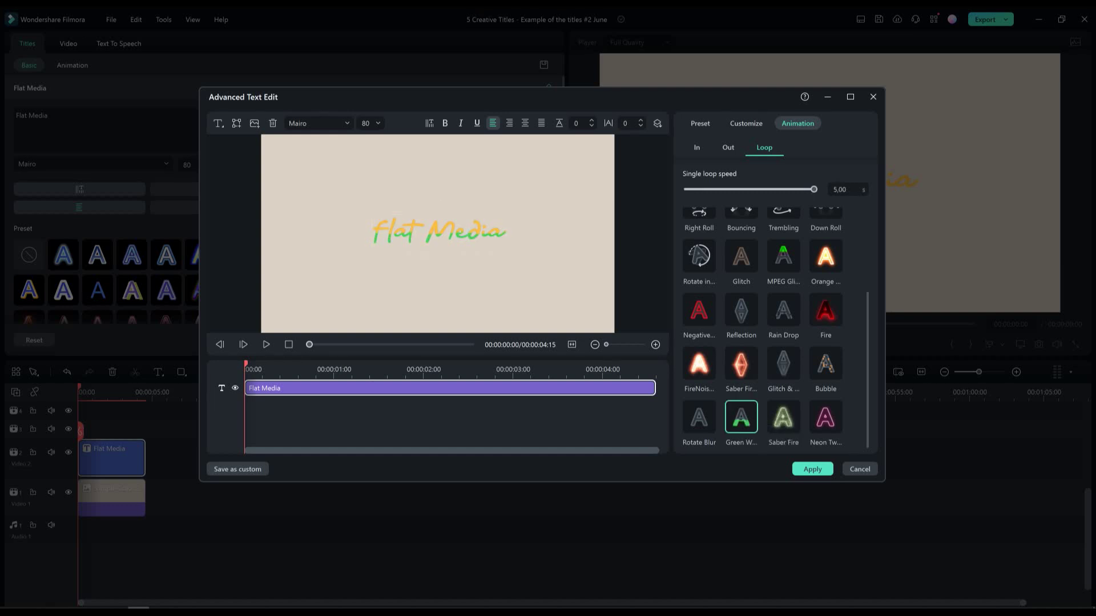
click(812, 469)
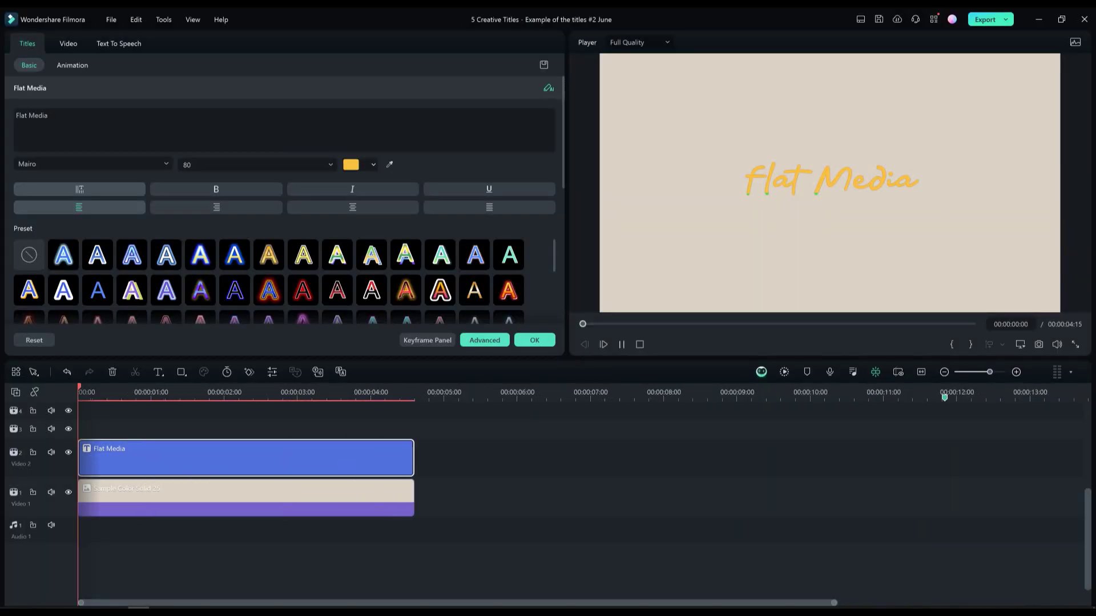
Take a snapshot of the green title frame at 00:00:04:11 and add it directly after the title clip on track Video 2.
key(space)
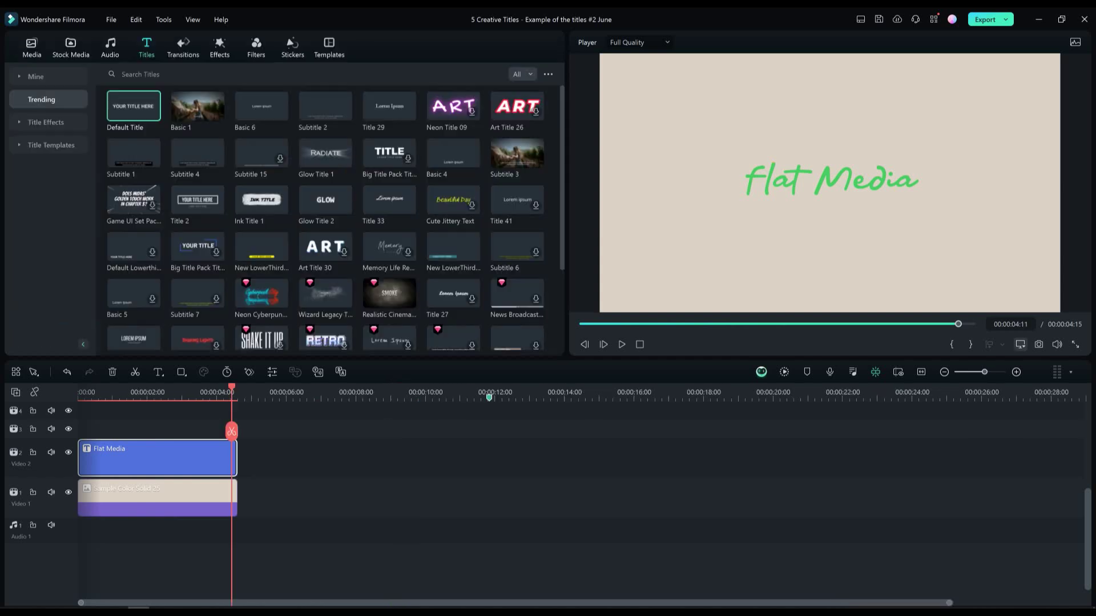
click(1038, 344)
click(216, 151)
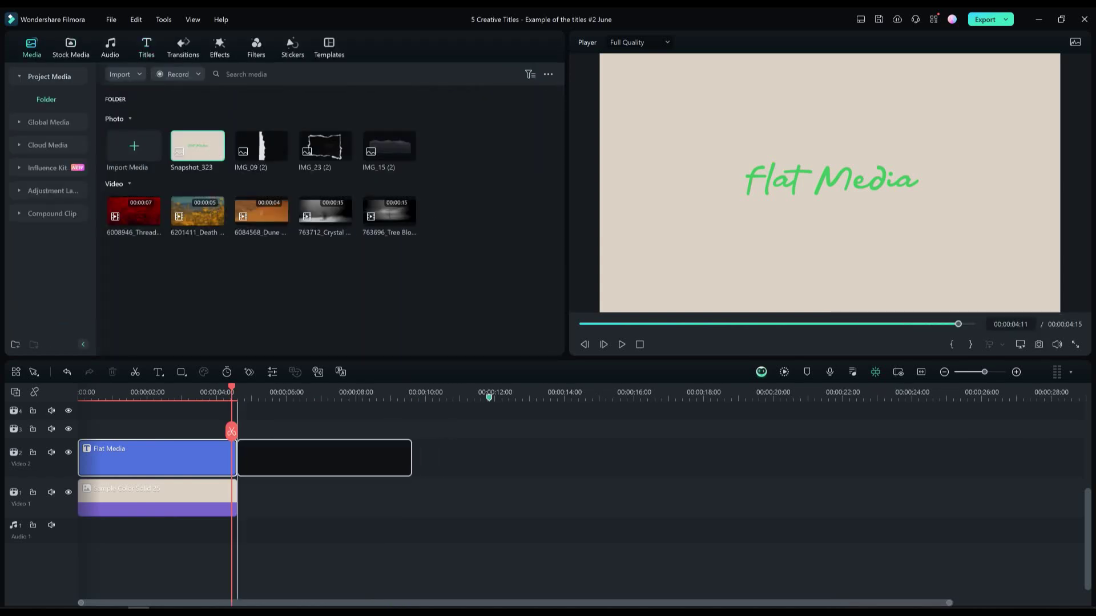